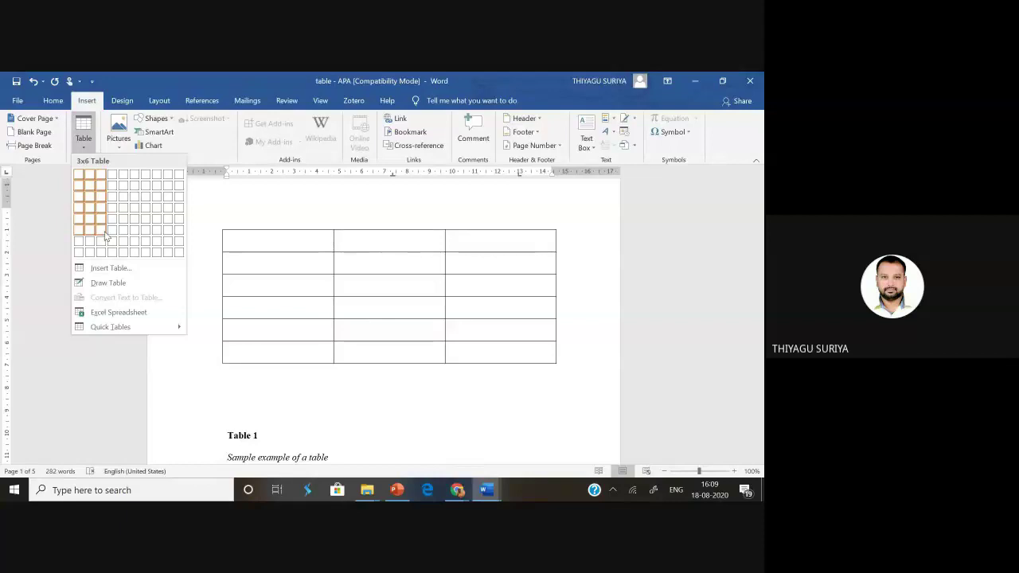
- Insert a table of three columns and six rows above Table 1 and set its line spacing to single
{"action": "left_click", "coordinate": [105, 237]}
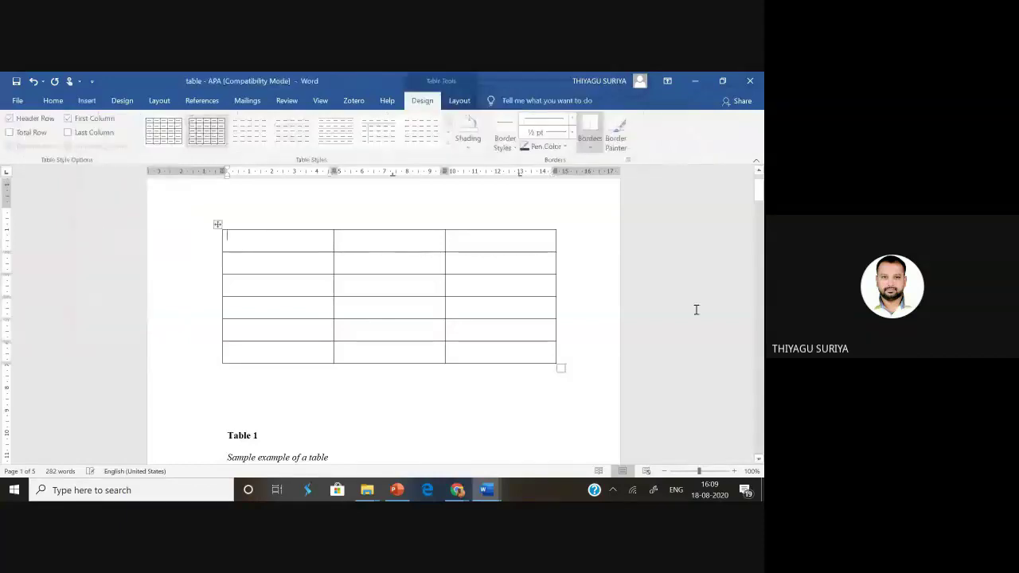
{"action": "mouse_move", "coordinate": [759, 191]}
{"action": "left_mouse_down"}
{"action": "mouse_move", "coordinate": [759, 209]}
{"action": "mouse_move", "coordinate": [759, 199]}
{"action": "left_mouse_up"}
{"action": "left_click_drag", "start_coordinate": [280, 350], "coordinate": [279, 222]}
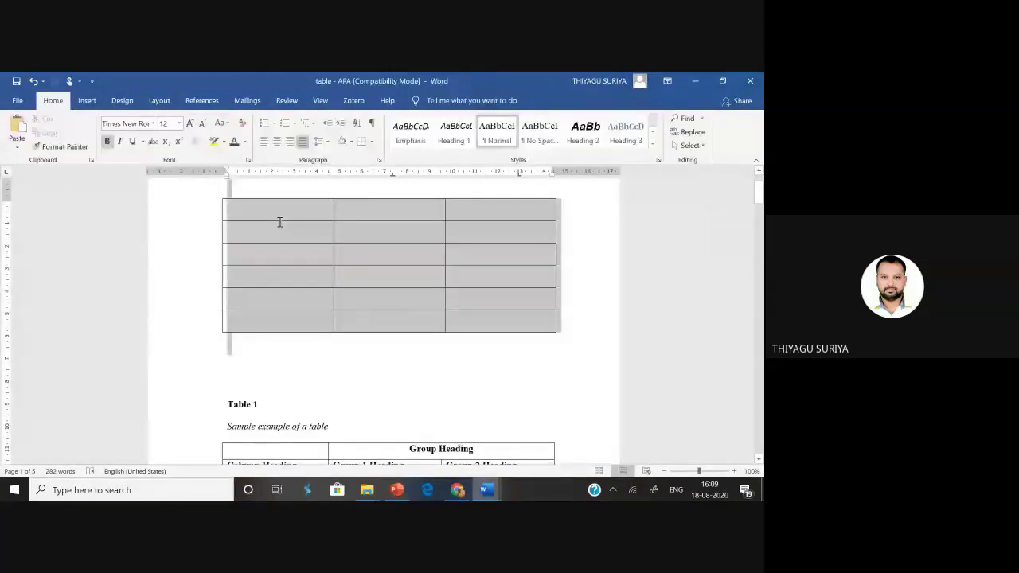
{"action": "scroll", "coordinate": [262, 231], "scroll_direction": "up", "scroll_amount": 2}
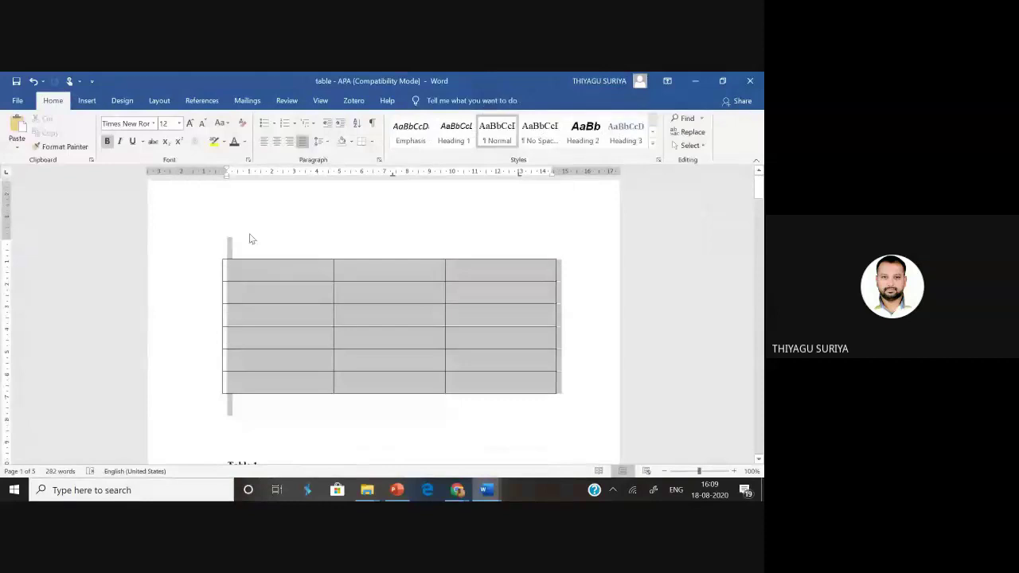
{"action": "key", "text": "ctrl+1"}
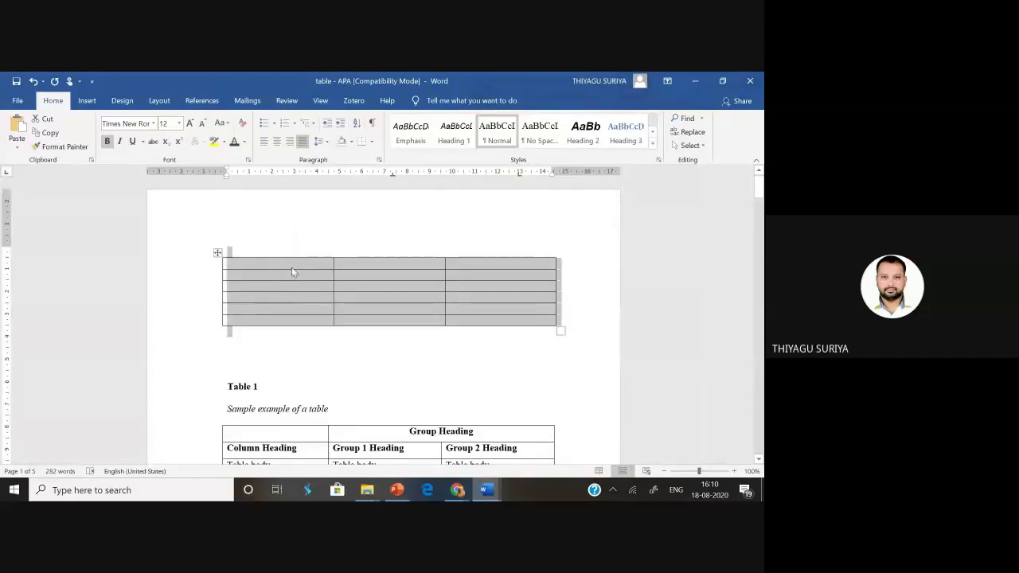
- Set the line spacing of the blank table to 1.5 lines
{"action": "key", "text": "ctrl+5"}
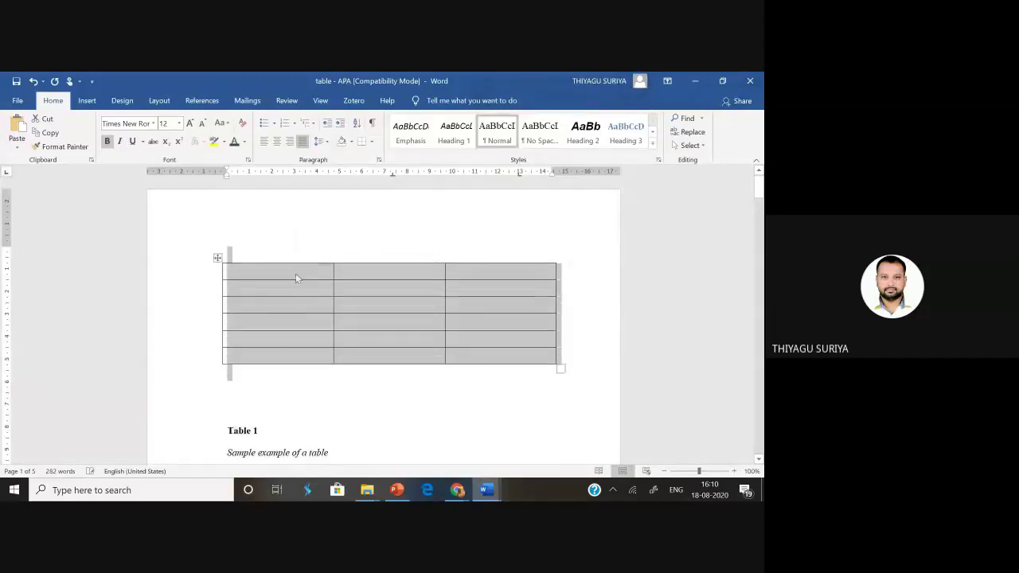
{"action": "left_click_drag", "start_coordinate": [244, 266], "coordinate": [271, 370]}
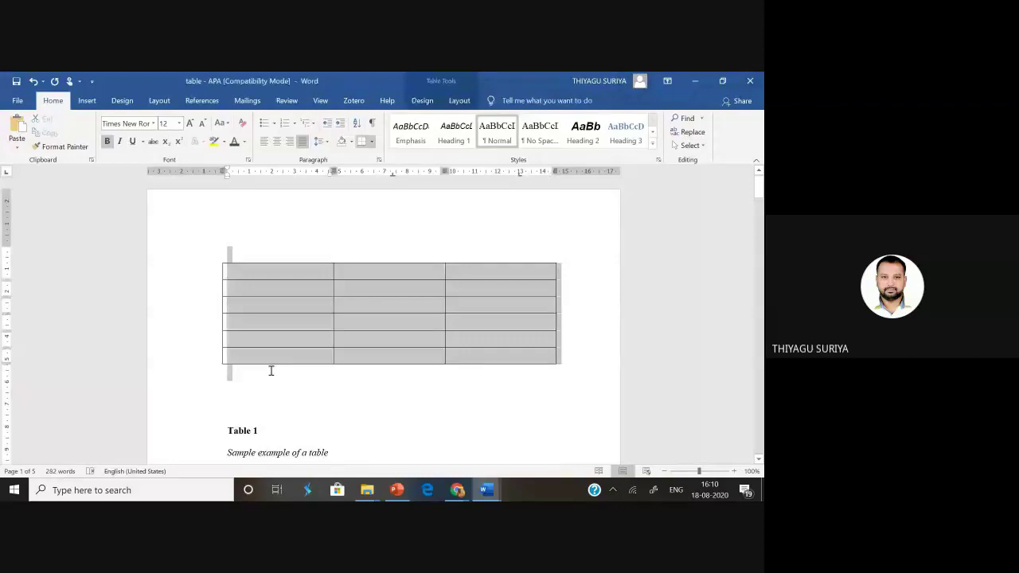
{"action": "right_click", "coordinate": [280, 291]}
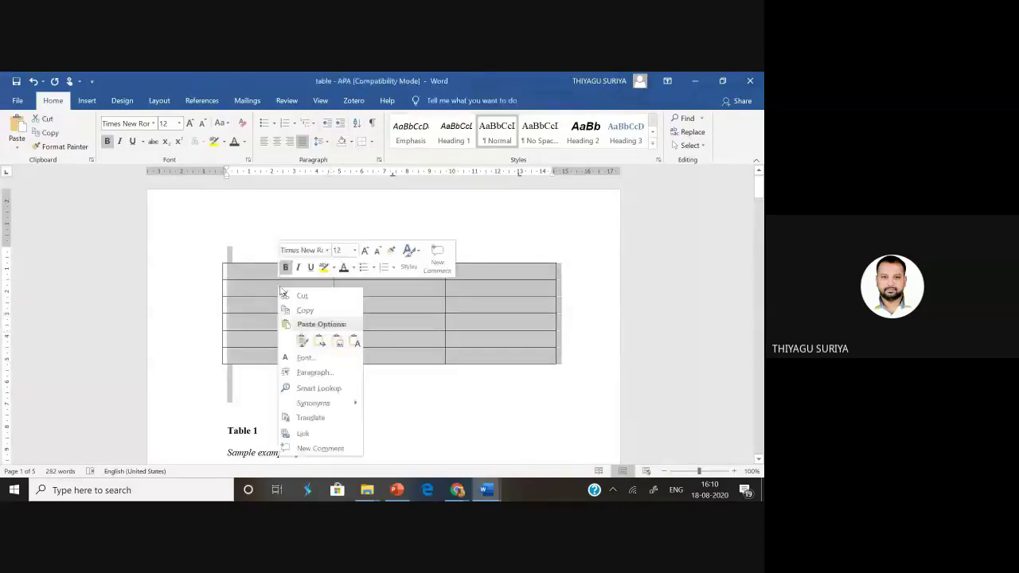
{"action": "left_click", "coordinate": [314, 372]}
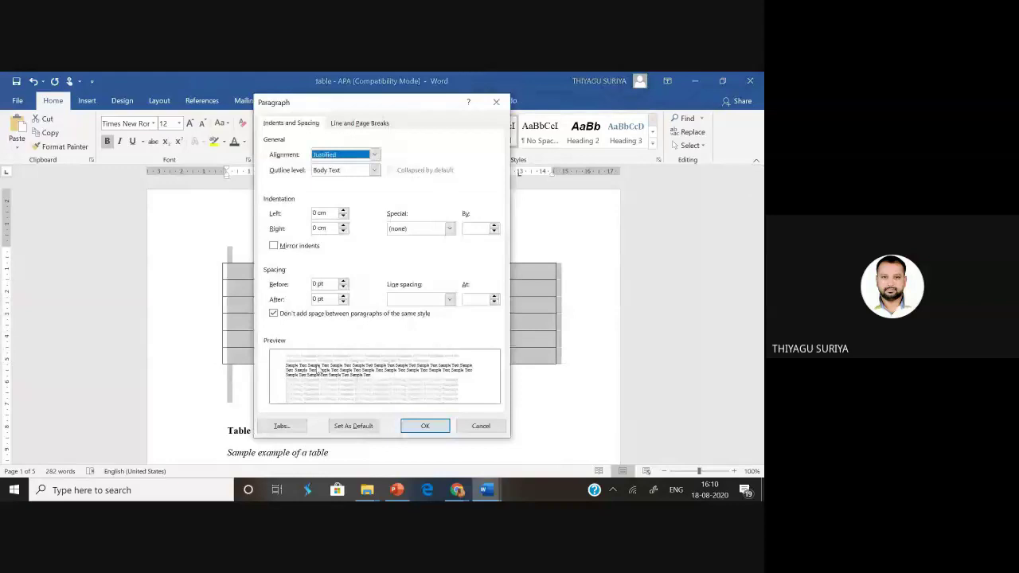
{"action": "left_click", "coordinate": [449, 299]}
{"action": "left_click", "coordinate": [416, 317]}
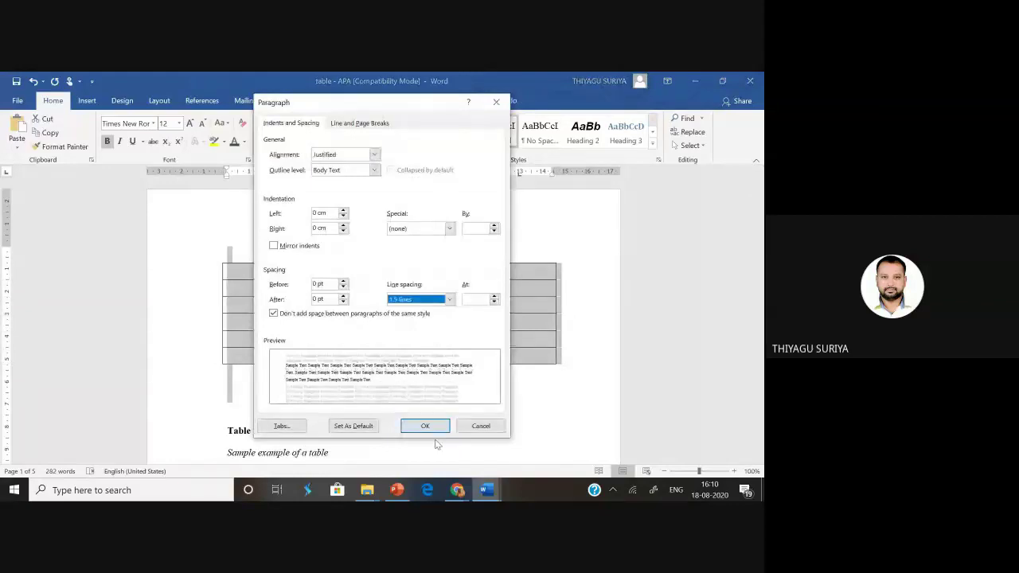
{"action": "left_click", "coordinate": [422, 427]}
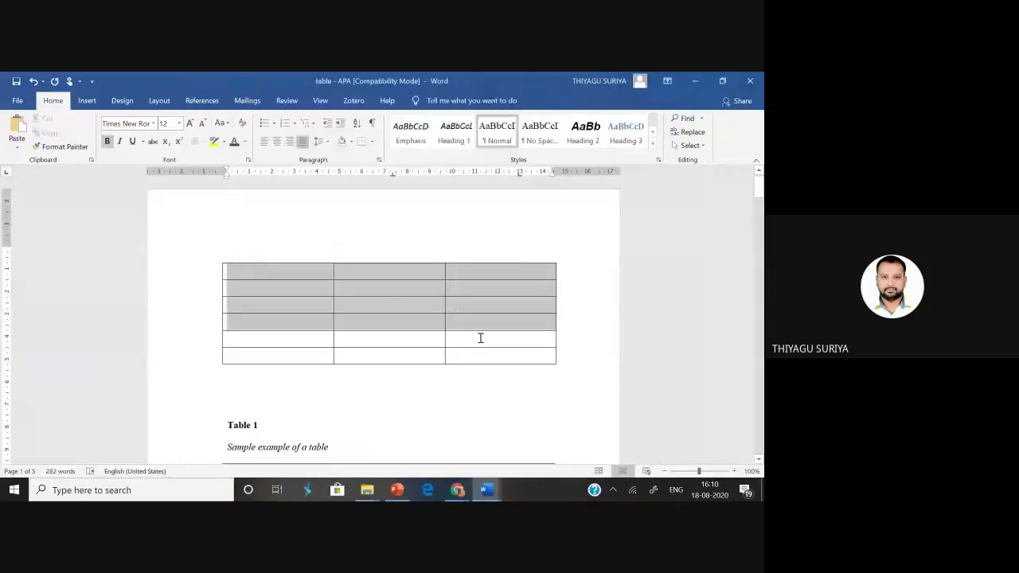
{"action": "left_click_drag", "start_coordinate": [480, 337], "coordinate": [480, 356]}
{"action": "right_click", "coordinate": [360, 317]}
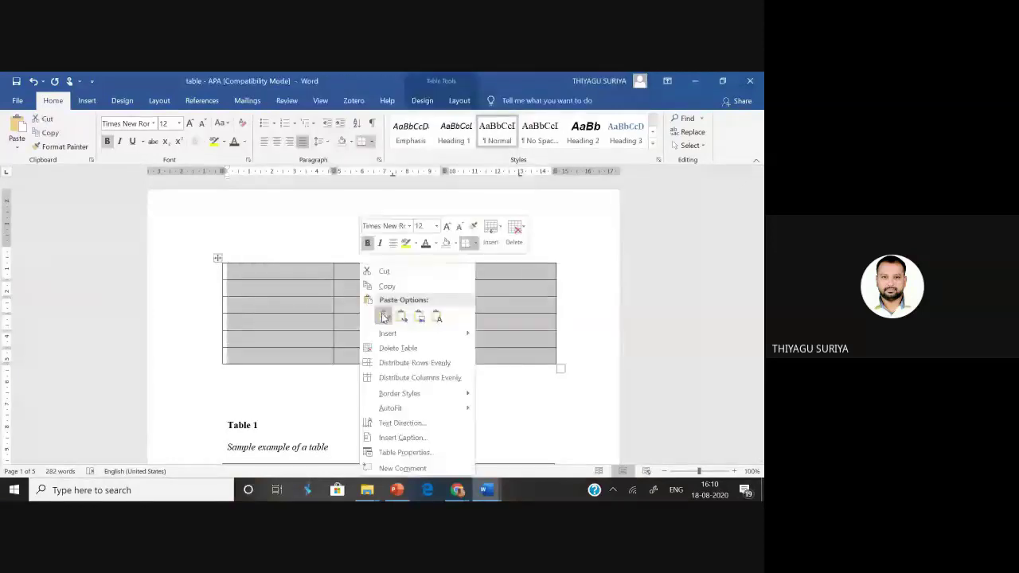
{"action": "left_click", "coordinate": [403, 455]}
{"action": "left_click", "coordinate": [338, 391]}
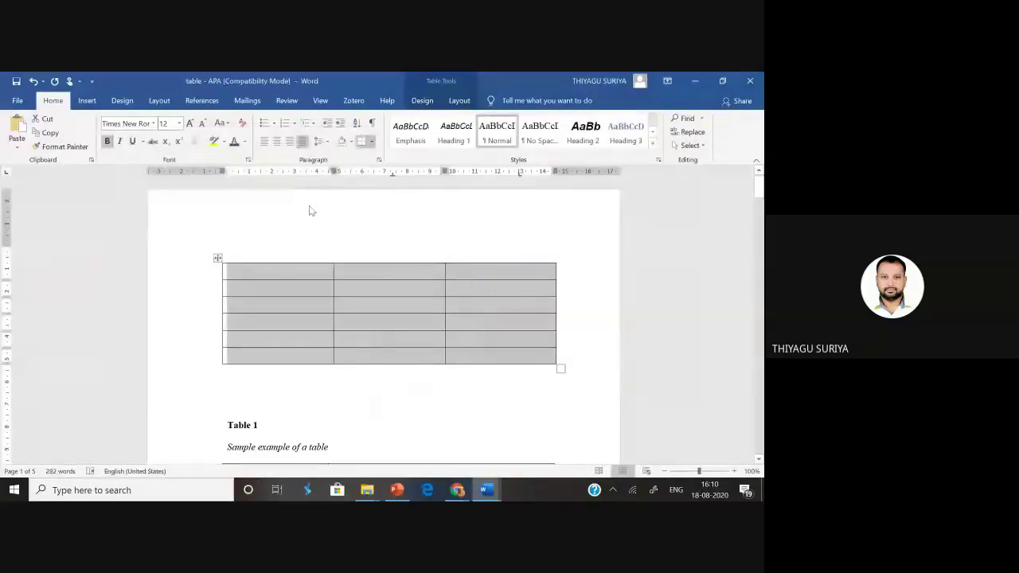
- Set the line spacing of the whole blank table to single in its paragraph settings
{"action": "right_click", "coordinate": [292, 299]}
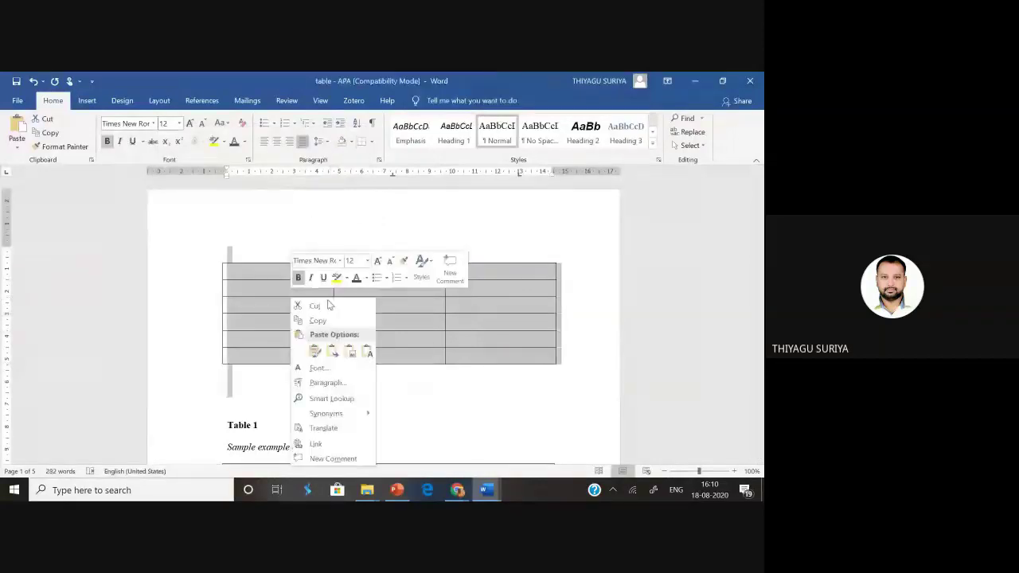
{"action": "left_click", "coordinate": [327, 382]}
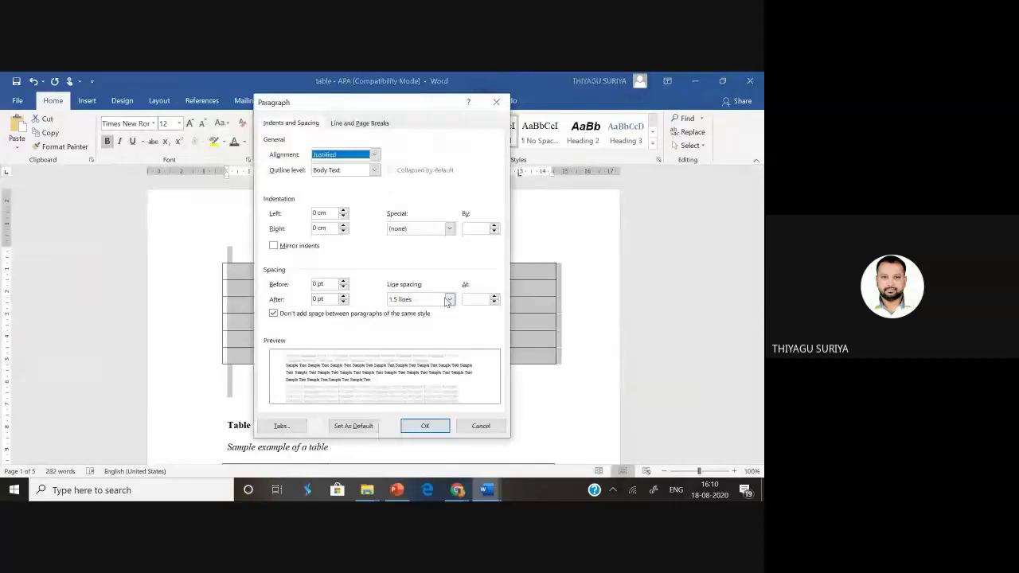
{"action": "left_click", "coordinate": [449, 300]}
{"action": "left_click", "coordinate": [414, 309]}
{"action": "left_click", "coordinate": [425, 426]}
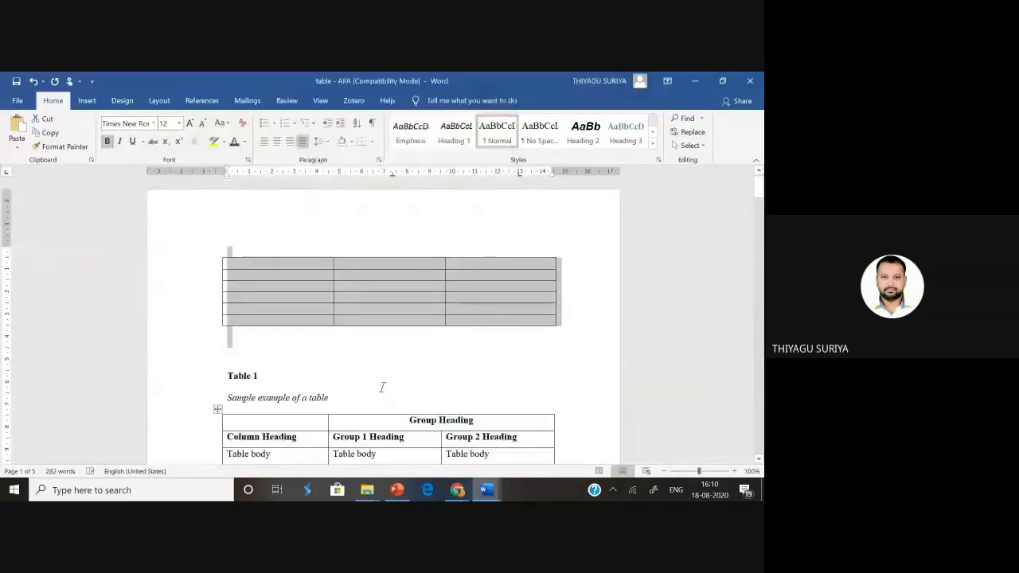
{"action": "left_click", "coordinate": [332, 205]}
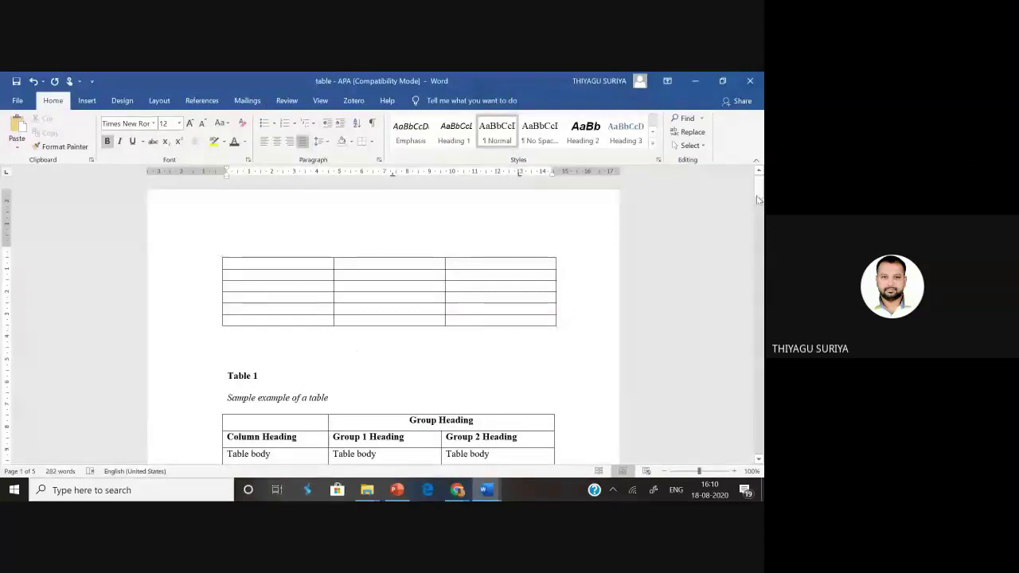
- Copy the Column Heading, Group 1 Heading and Group 2 Heading row from Table 1 into the blank table's second row
{"action": "scroll", "coordinate": [411, 441], "scroll_direction": "down", "scroll_amount": 1}
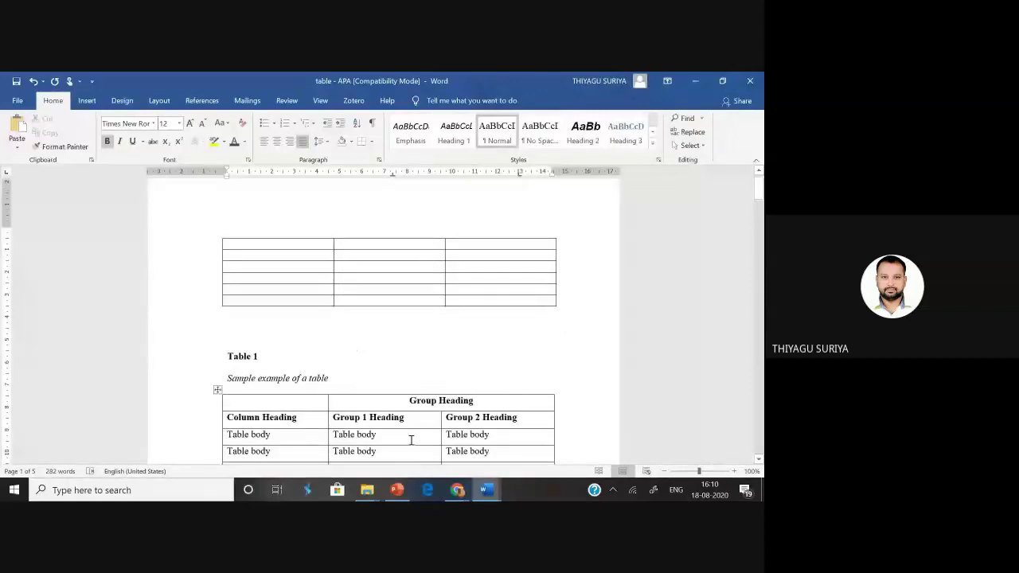
{"action": "left_click_drag", "start_coordinate": [228, 418], "coordinate": [459, 418]}
{"action": "key", "text": "ctrl+c"}
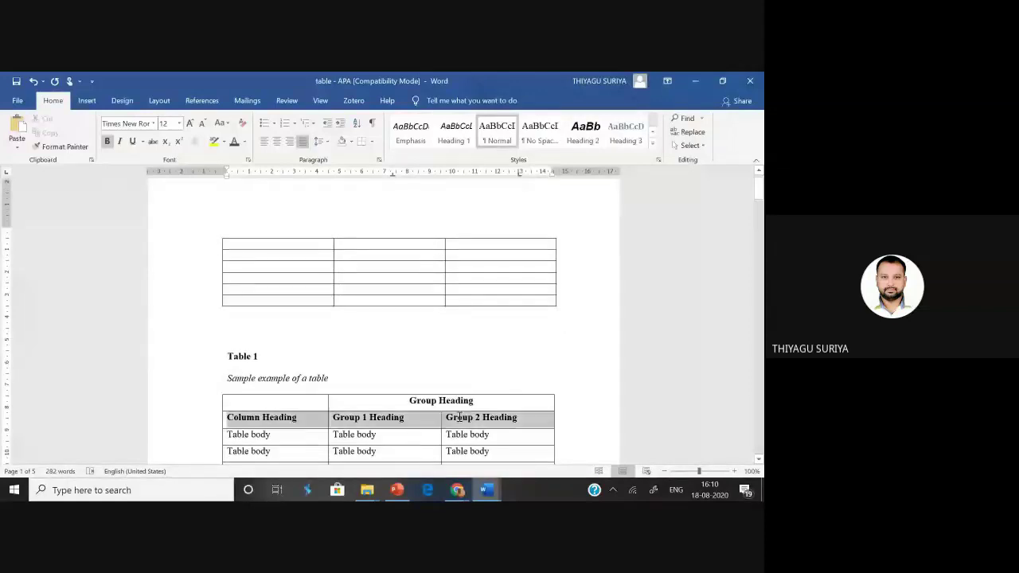
{"action": "left_click_drag", "start_coordinate": [231, 253], "coordinate": [489, 257]}
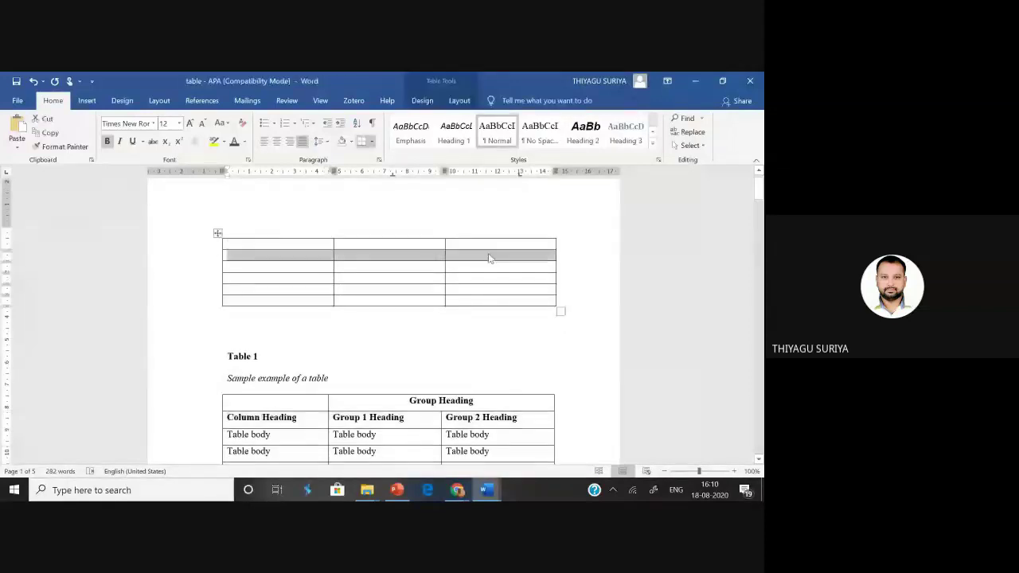
{"action": "key", "text": "ctrl+v"}
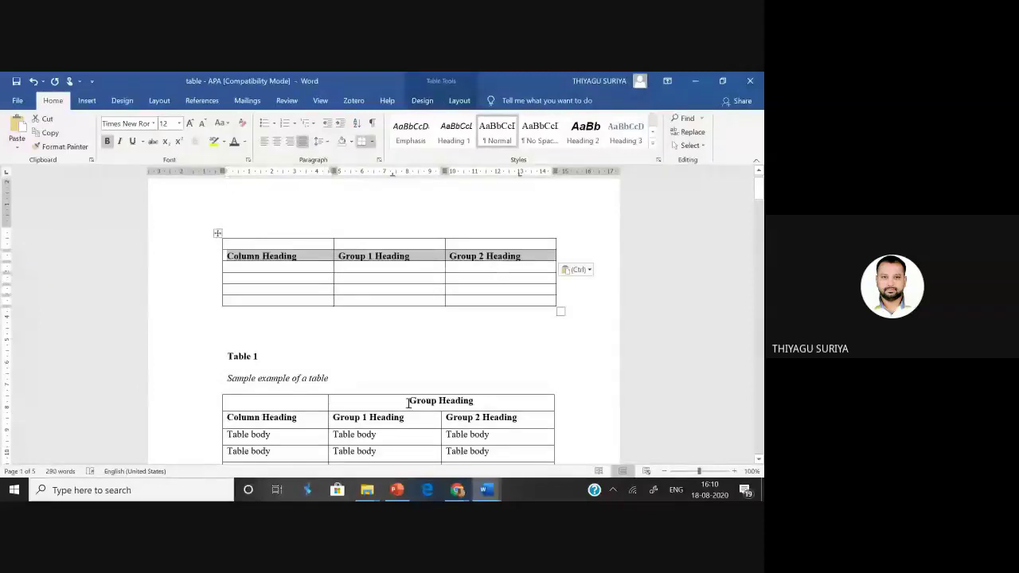
- Merge the second and third cells of the new table's first row into one cell
{"action": "left_click_drag", "start_coordinate": [408, 404], "coordinate": [474, 402]}
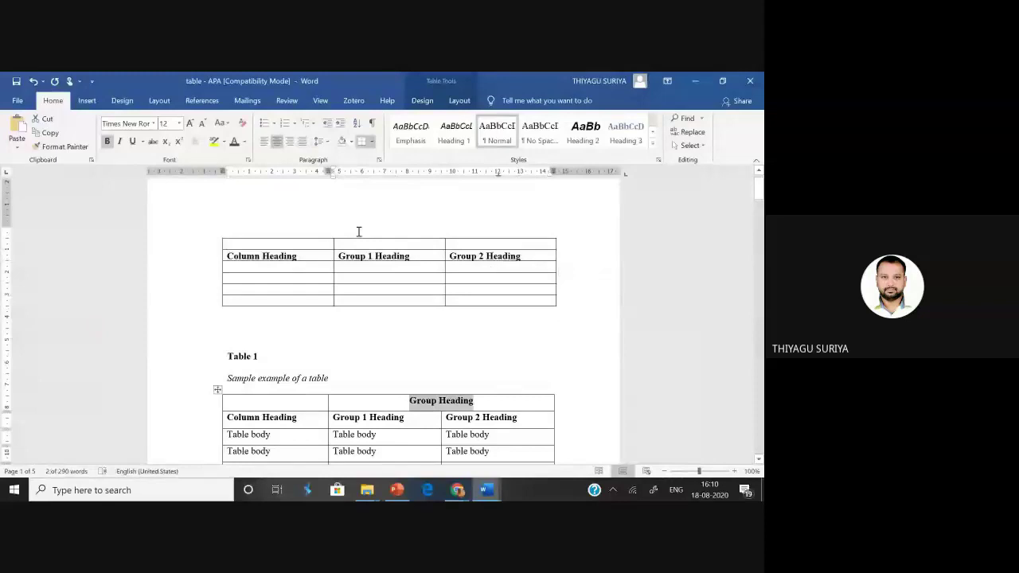
{"action": "left_click", "coordinate": [391, 244]}
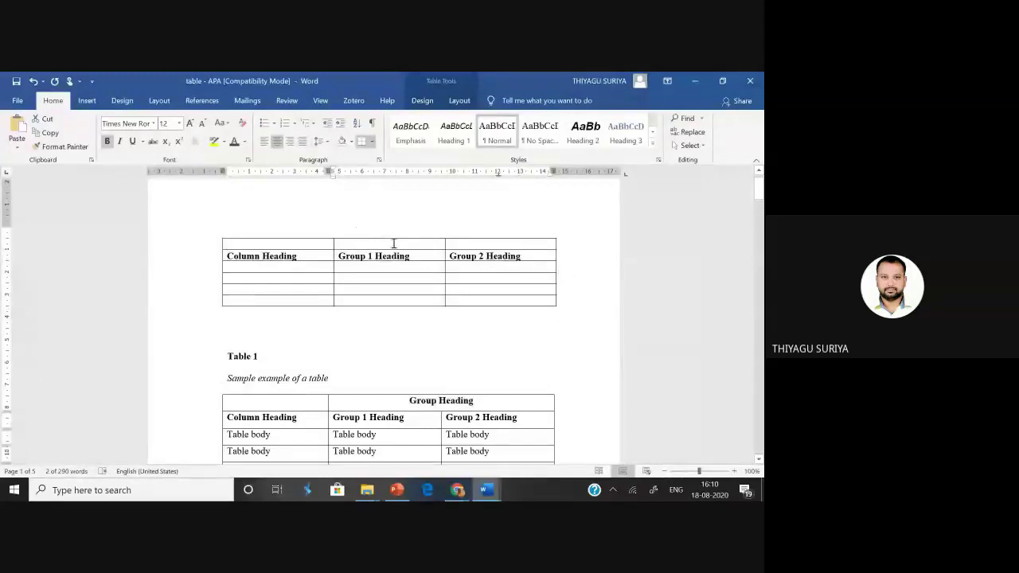
{"action": "left_click_drag", "start_coordinate": [393, 244], "coordinate": [474, 244]}
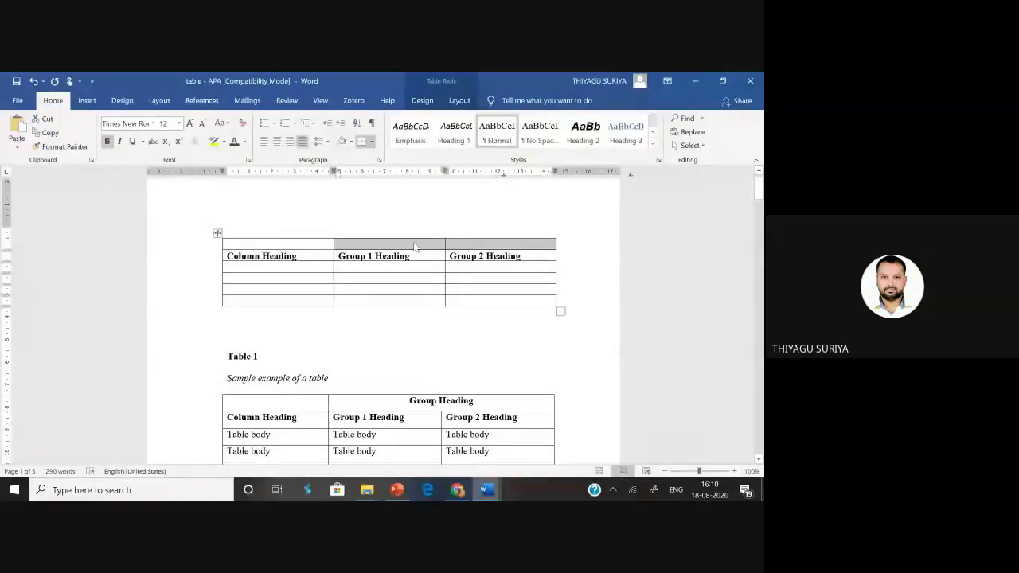
{"action": "left_click_drag", "start_coordinate": [373, 243], "coordinate": [459, 245]}
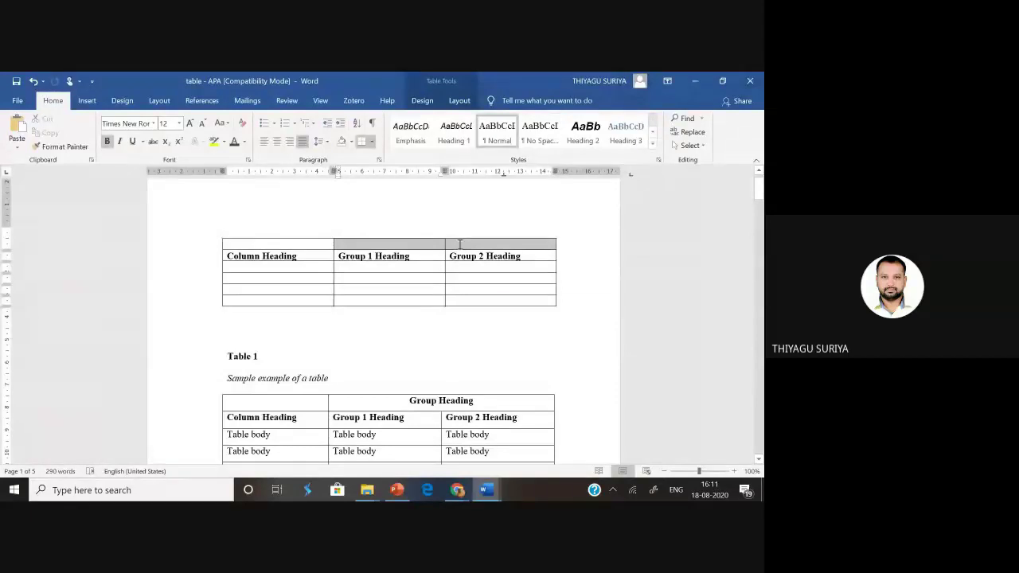
{"action": "left_click_drag", "start_coordinate": [459, 245], "coordinate": [460, 245]}
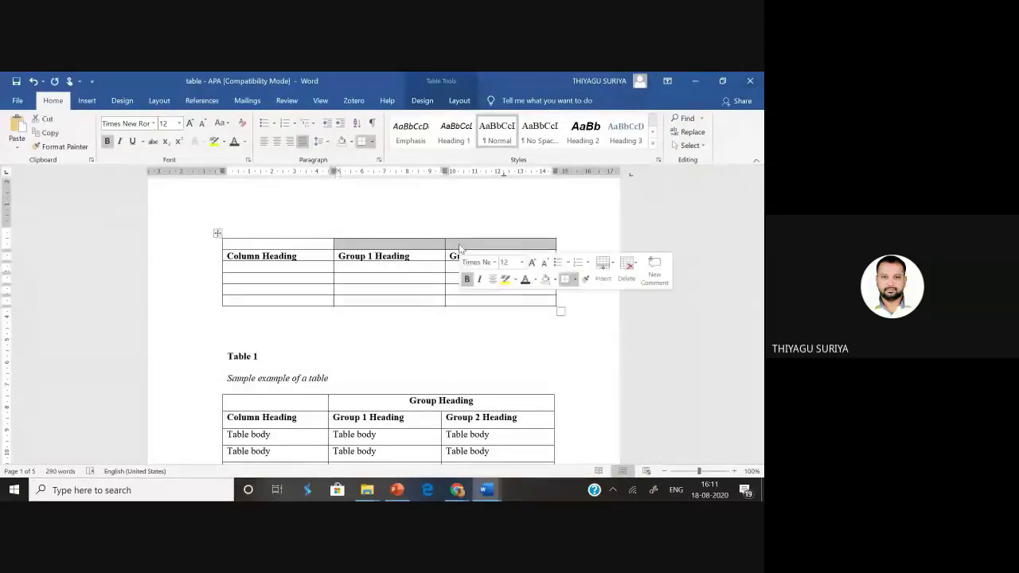
{"action": "right_click", "coordinate": [459, 249]}
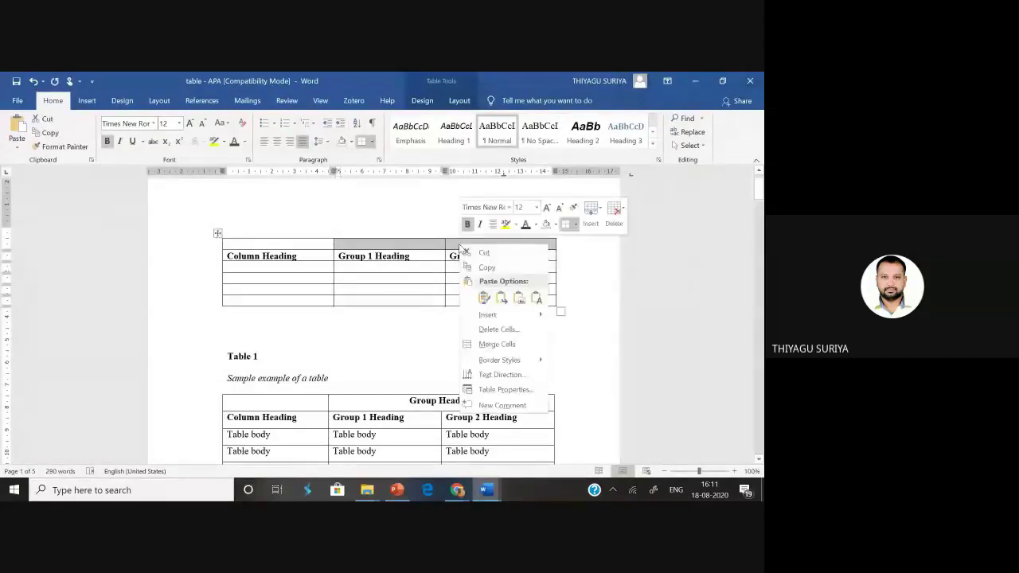
{"action": "left_click", "coordinate": [497, 344]}
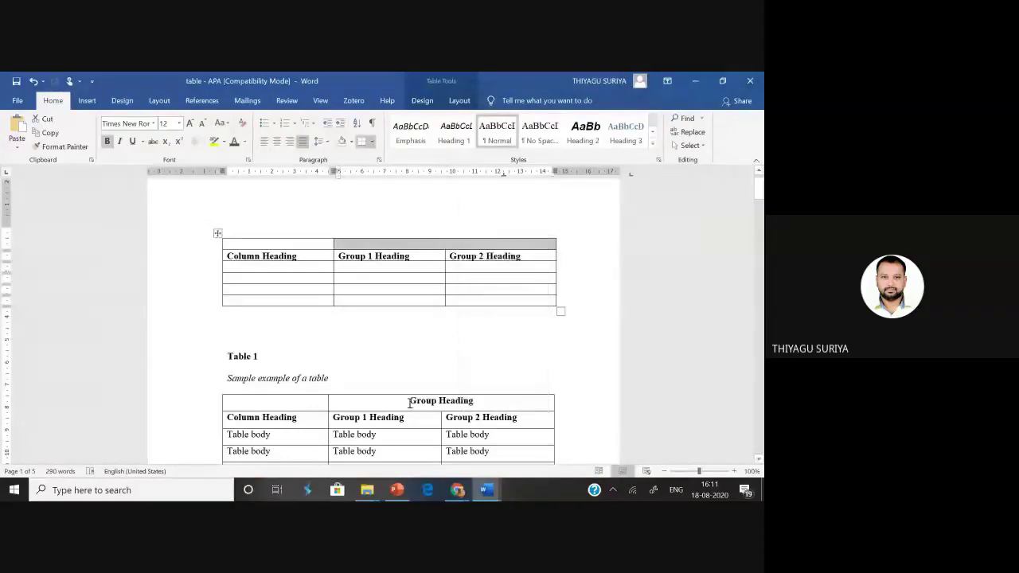
- Copy the Group Heading text from Table 1 into the merged cell of the new table's first row
{"action": "left_click_drag", "start_coordinate": [410, 403], "coordinate": [470, 408]}
{"action": "key", "text": "ctrl+c"}
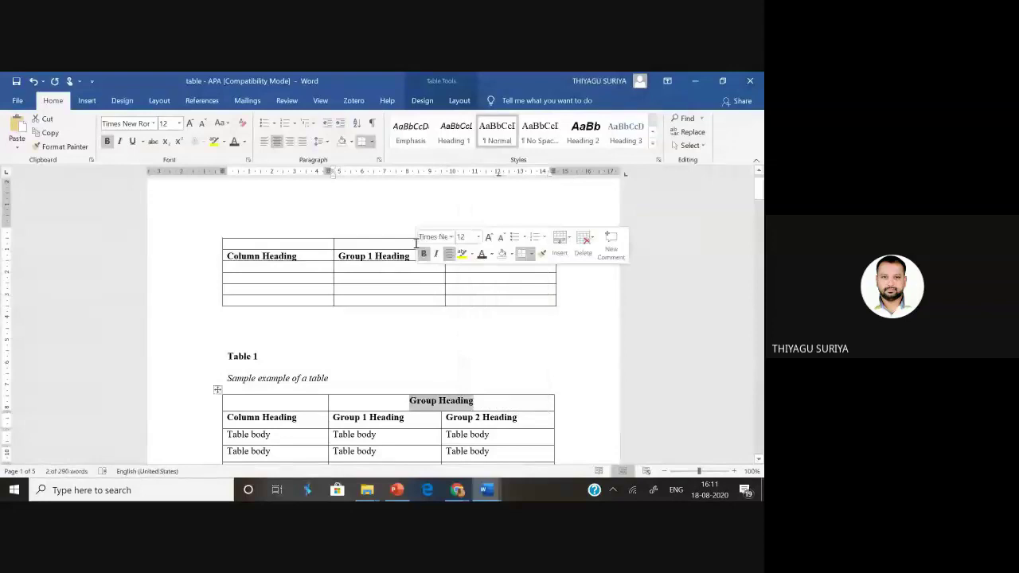
{"action": "left_click", "coordinate": [415, 244]}
{"action": "key", "text": "ctrl+v"}
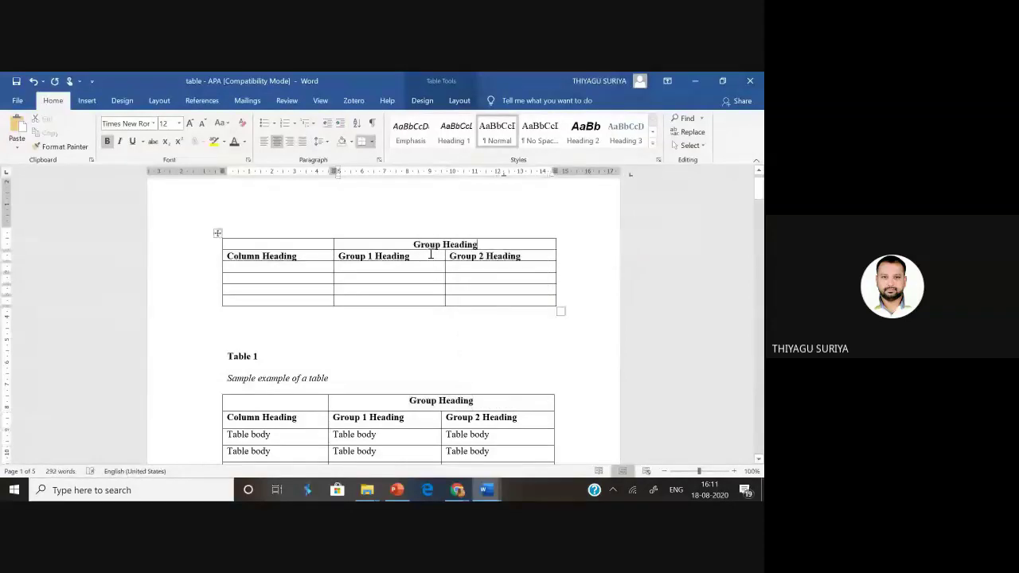
{"action": "key", "text": "Up"}
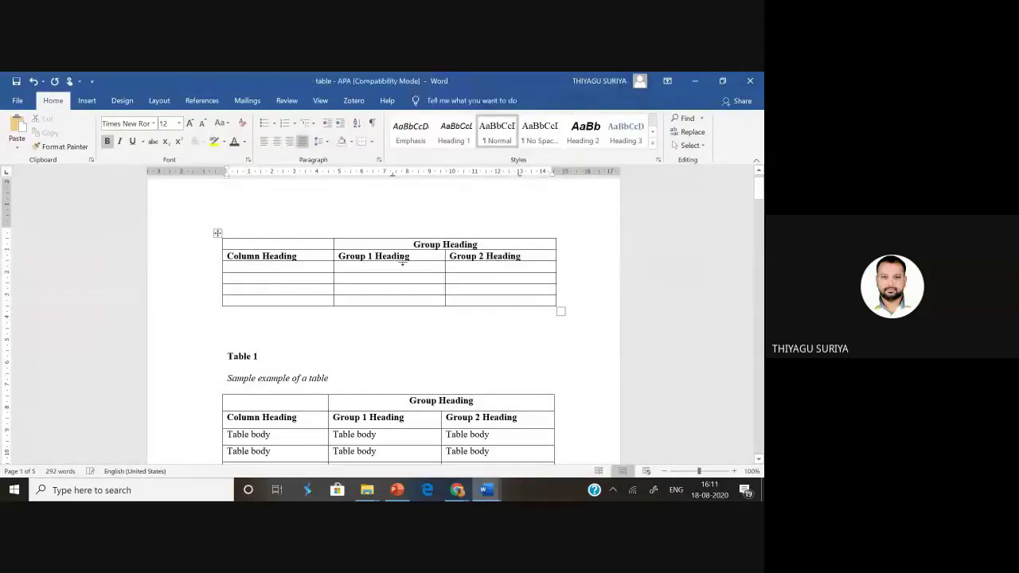
- Copy the four Table body rows from Table 1 into the four empty rows of the new table
{"action": "left_click_drag", "start_coordinate": [758, 189], "coordinate": [758, 192]}
{"action": "left_click_drag", "start_coordinate": [230, 401], "coordinate": [480, 419]}
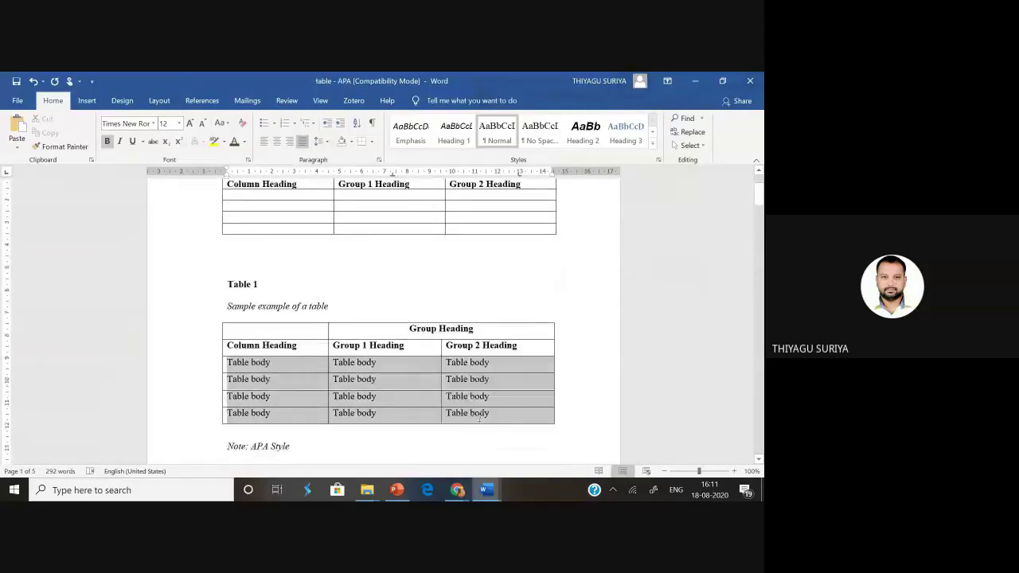
{"action": "left_click", "coordinate": [390, 207]}
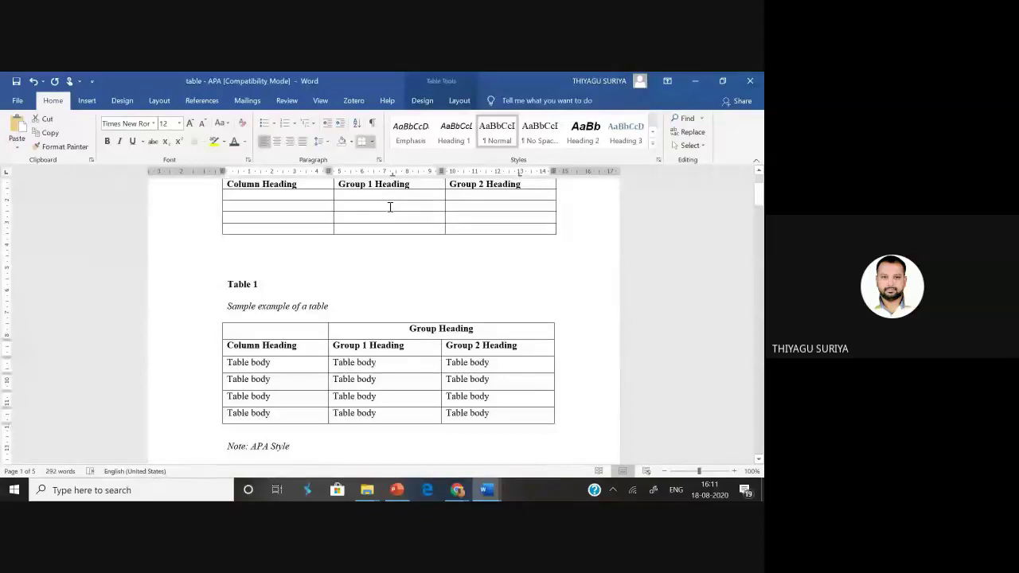
{"action": "type", "text": "Table body\tTable body\tTable body Table body\tTable body\tTable body Table body\tTable body\tTable body Table body\tTable body\tTable body"}
{"action": "left_click", "coordinate": [476, 264]}
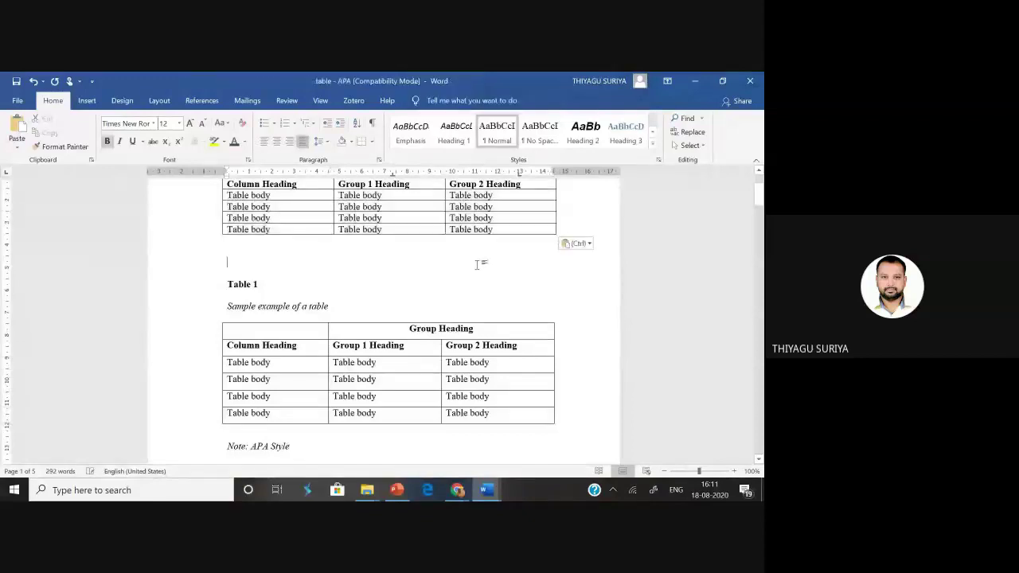
- Set the line spacing of the whole sample table under the Table 1 title to single
{"action": "left_click_drag", "start_coordinate": [759, 196], "coordinate": [761, 199]}
{"action": "left_click_drag", "start_coordinate": [238, 351], "coordinate": [478, 446]}
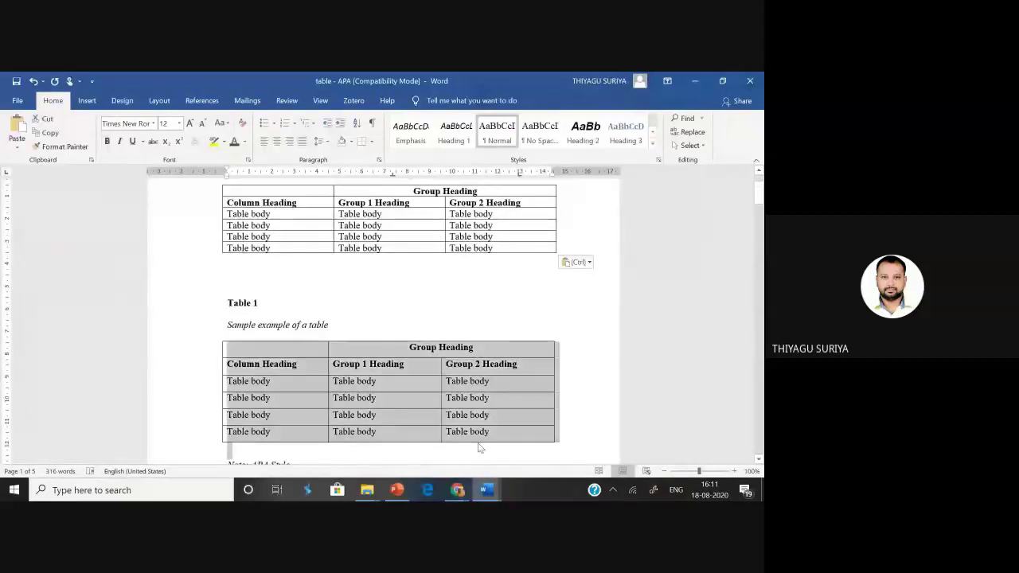
{"action": "key", "text": "ctrl+1"}
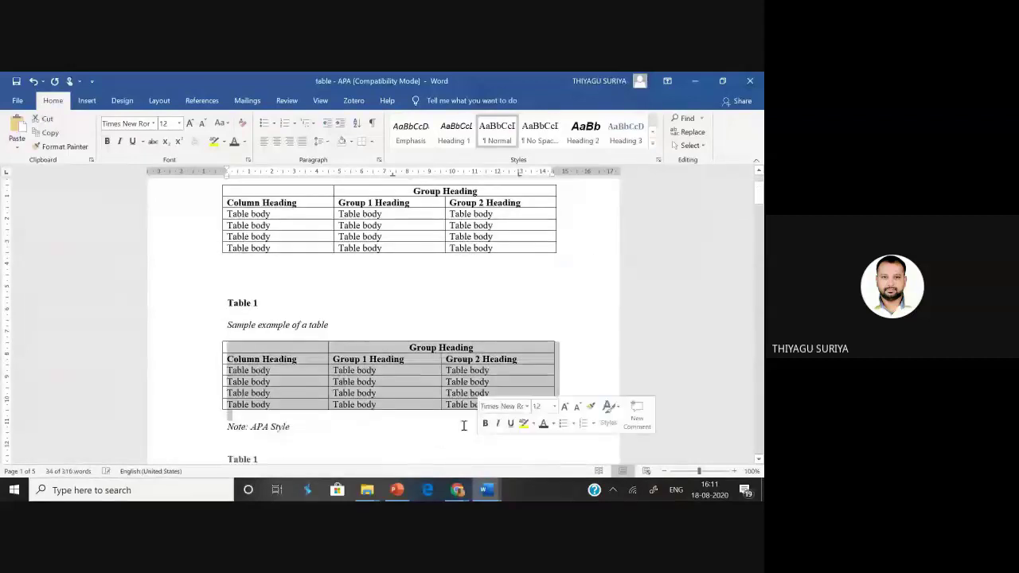
{"action": "left_click", "coordinate": [393, 284]}
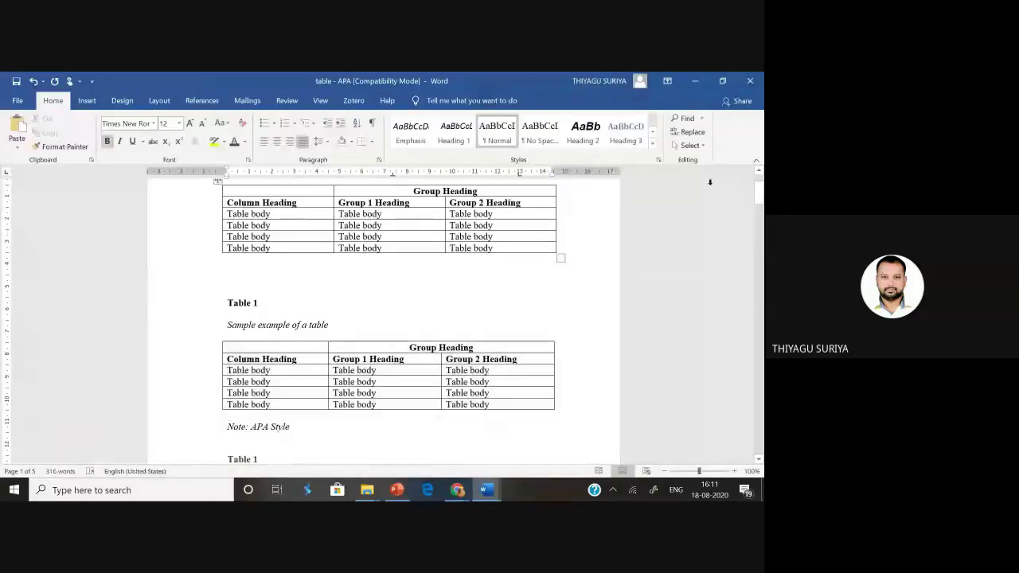
{"action": "scroll", "coordinate": [710, 181], "scroll_direction": "up", "scroll_amount": 2}
{"action": "left_click_drag", "start_coordinate": [329, 398], "coordinate": [224, 379]}
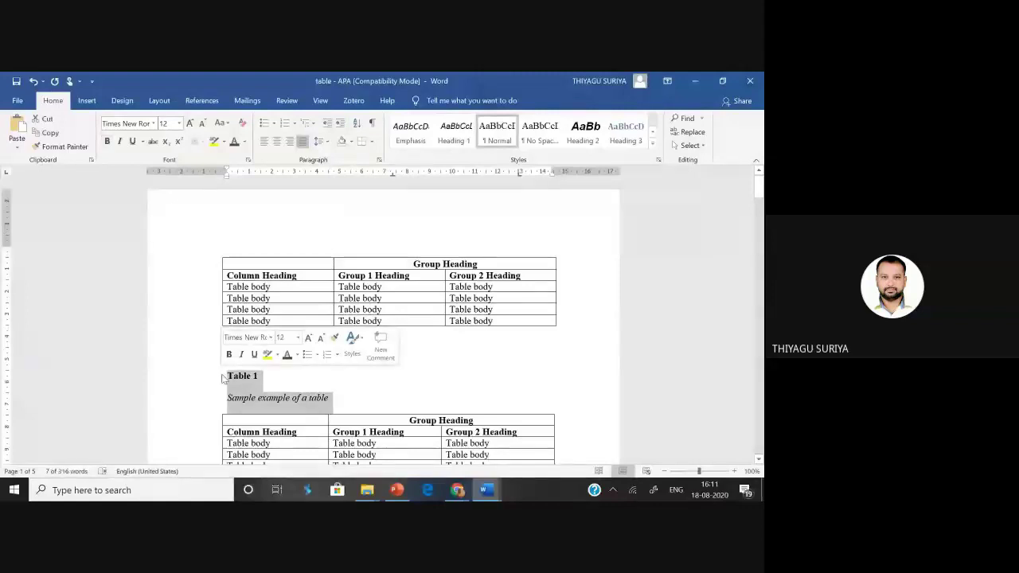
{"action": "left_click", "coordinate": [246, 239]}
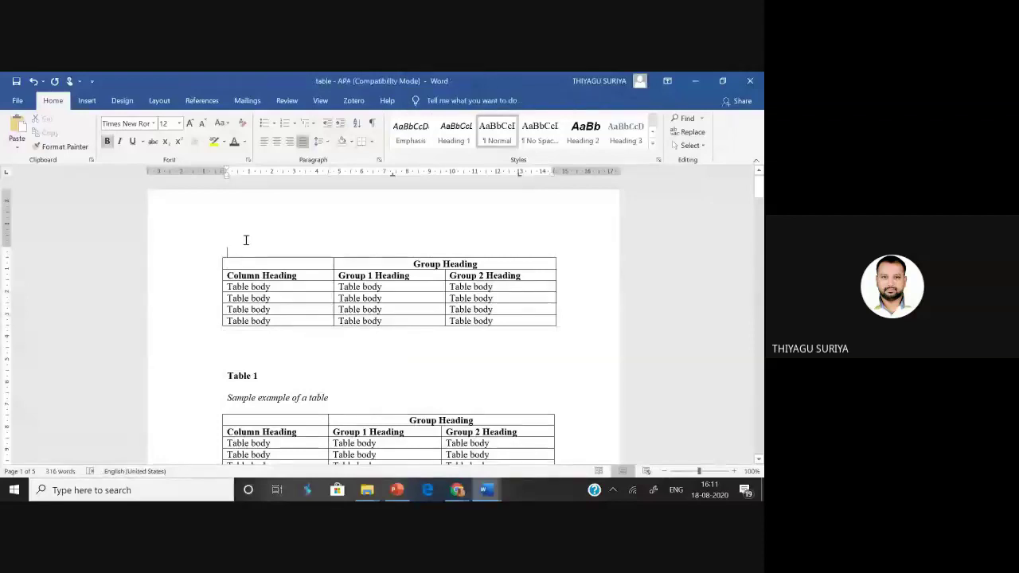
- Insert an empty row above the Group Heading row of the new table
{"action": "left_click", "coordinate": [246, 264]}
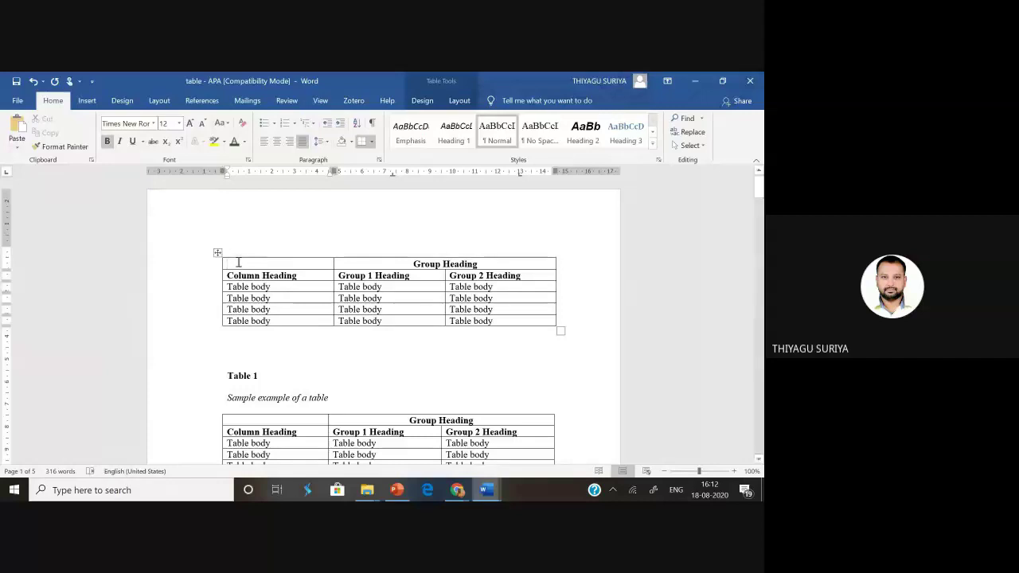
{"action": "left_click_drag", "start_coordinate": [238, 264], "coordinate": [280, 268]}
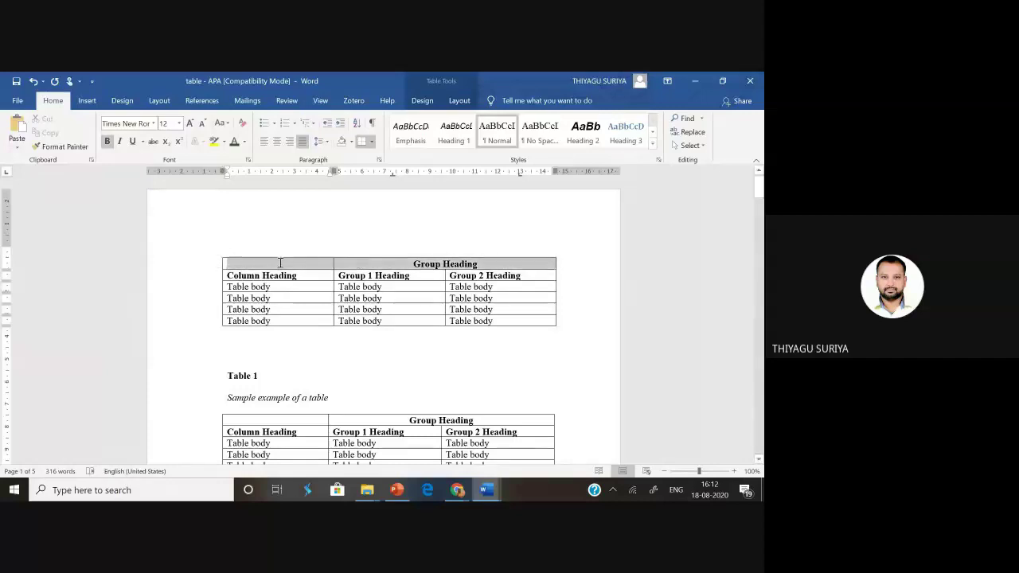
{"action": "left_click", "coordinate": [281, 268]}
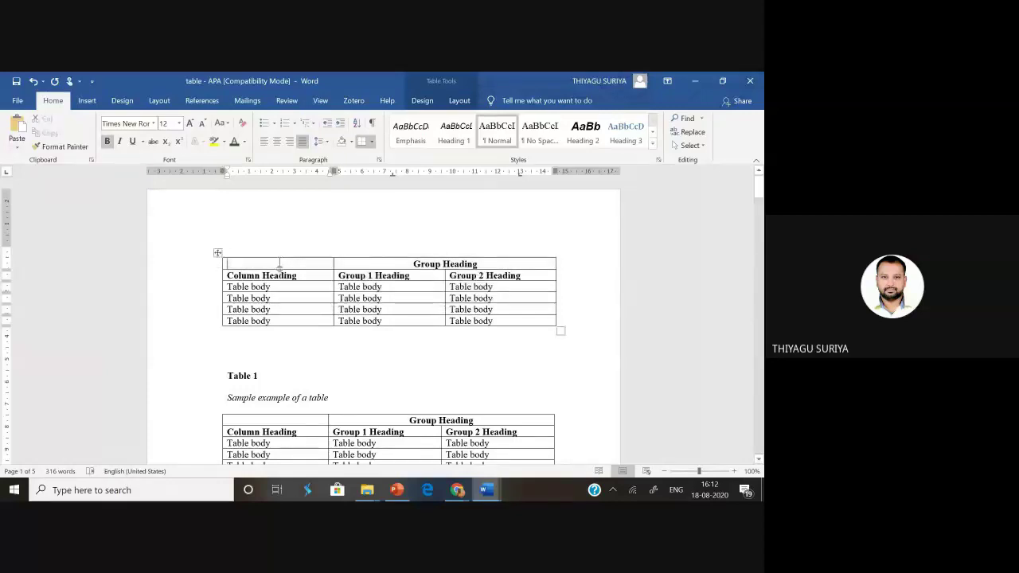
{"action": "right_click", "coordinate": [281, 267]}
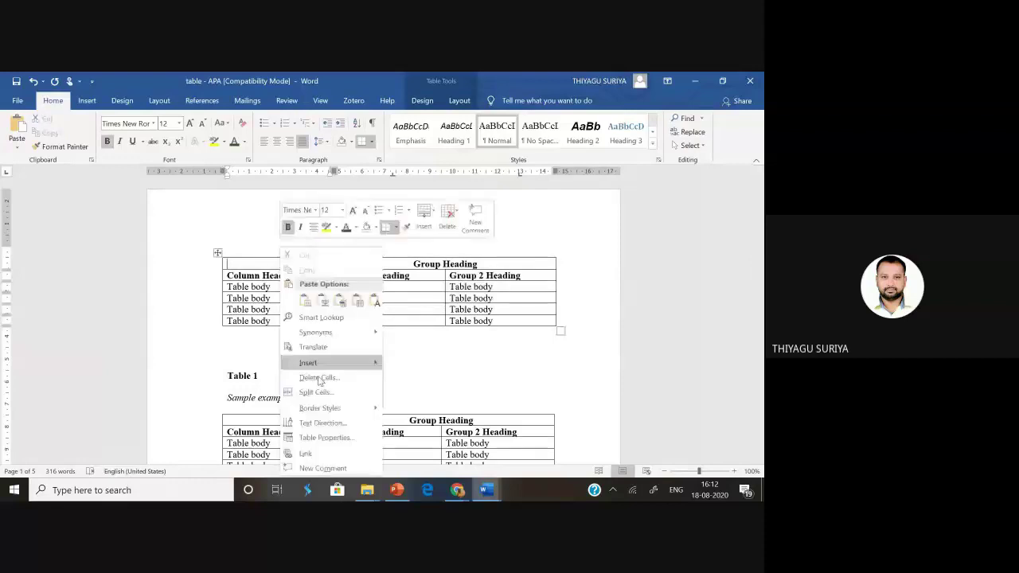
{"action": "mouse_move", "coordinate": [361, 372]}
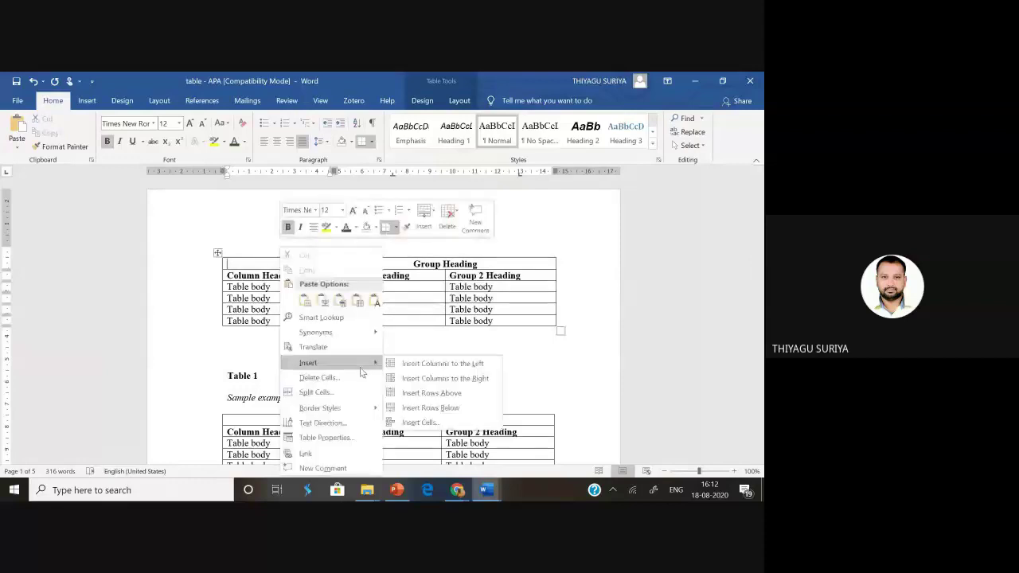
{"action": "left_click", "coordinate": [453, 396]}
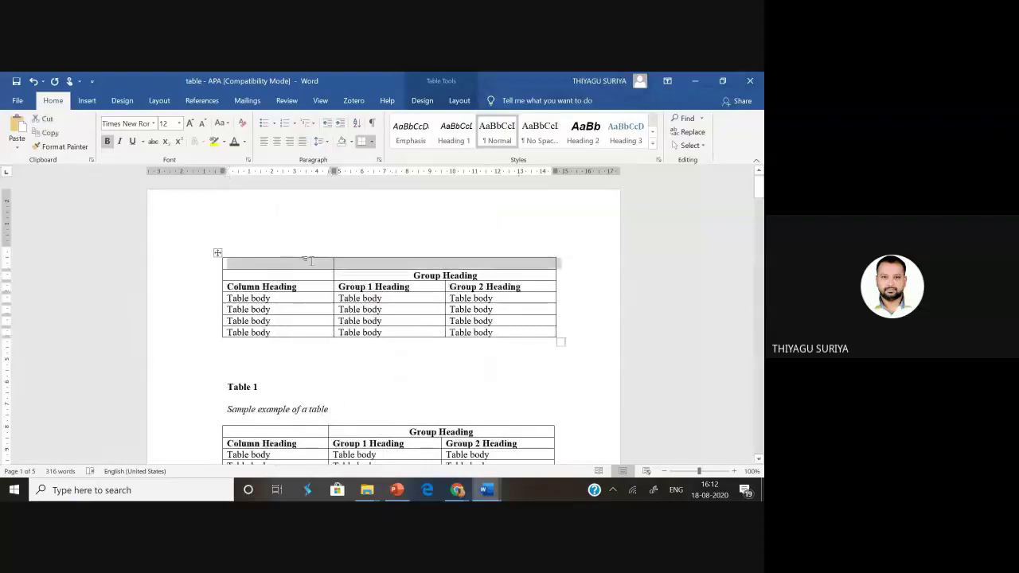
- Merge all cells of the empty top row of the new table into one cell
{"action": "left_click", "coordinate": [406, 266]}
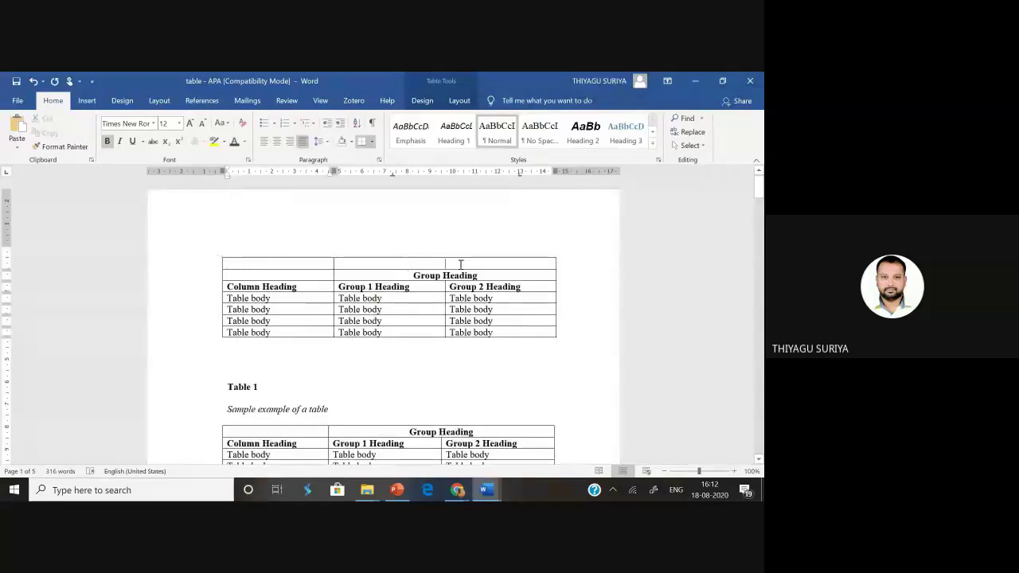
{"action": "left_click_drag", "start_coordinate": [460, 264], "coordinate": [283, 260]}
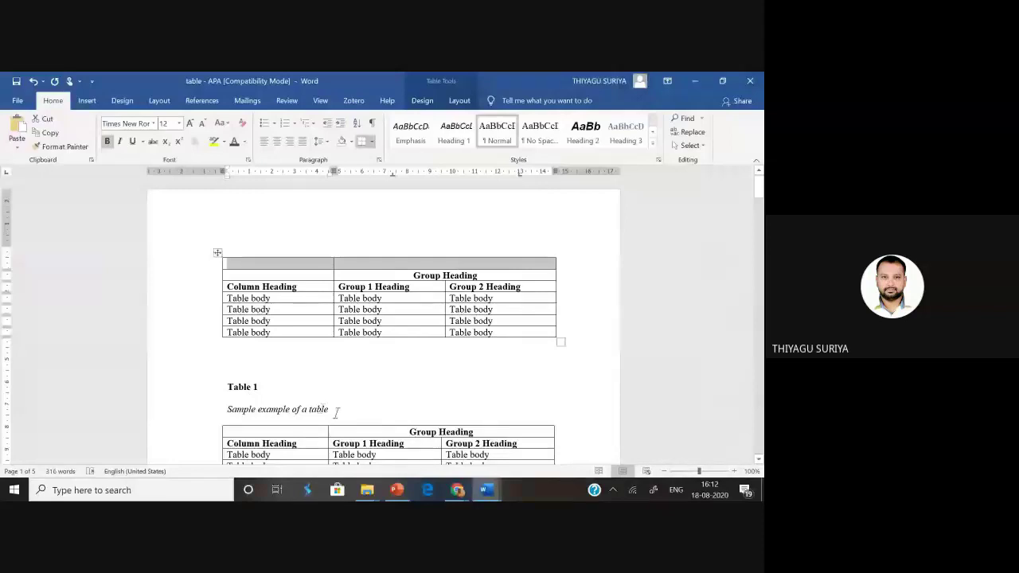
{"action": "right_click", "coordinate": [324, 266]}
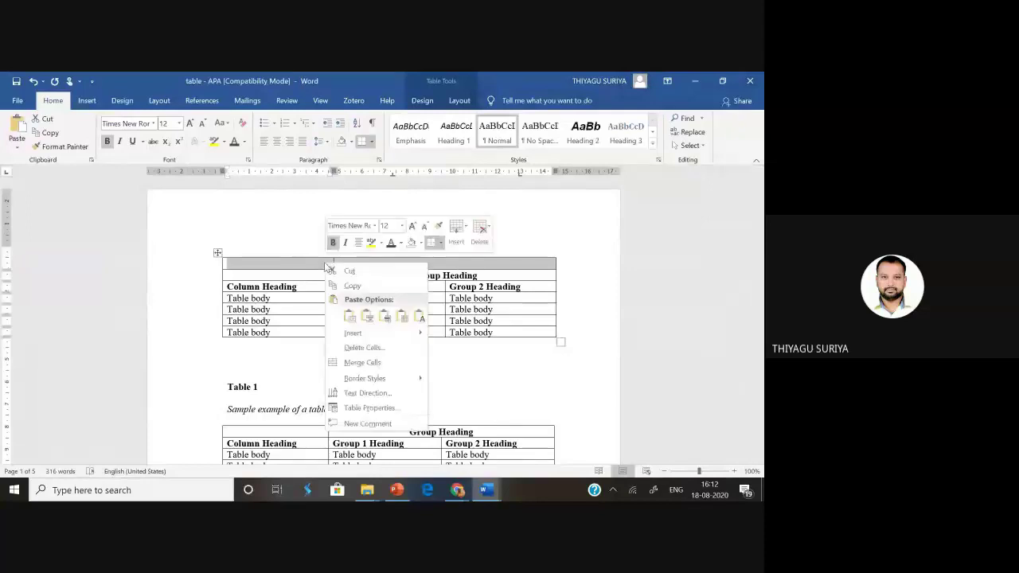
{"action": "left_click", "coordinate": [360, 362]}
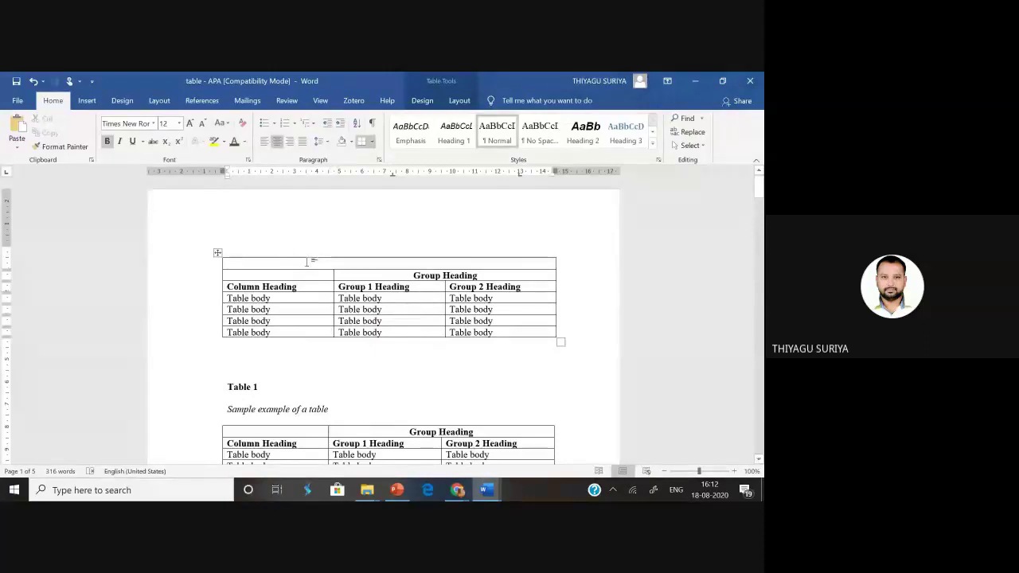
- Left-align the merged top row and enter Table 1 as its first line, followed by a new line
{"action": "key", "text": "ctrl+l"}
{"action": "type", "text": "Ta"}
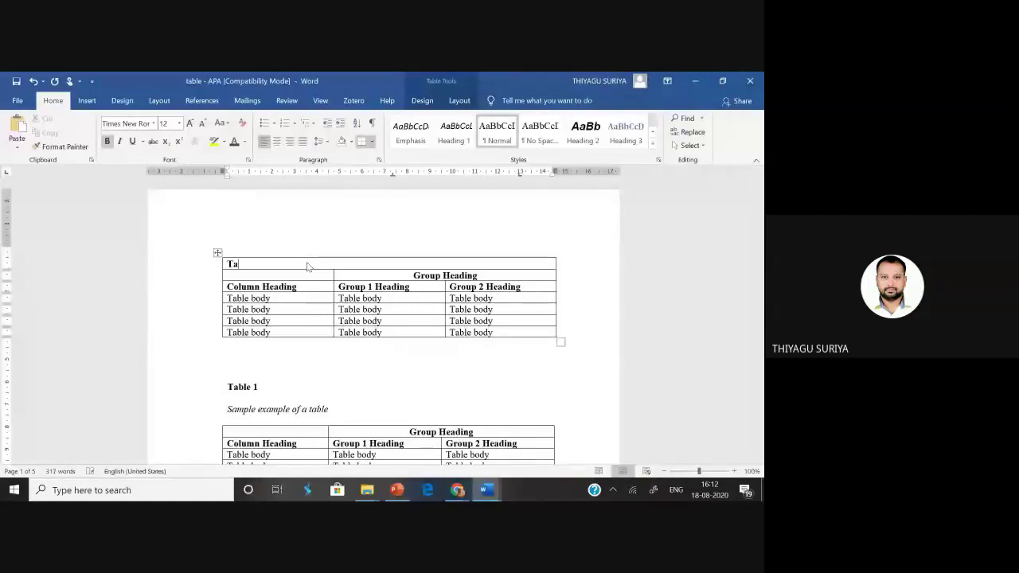
{"action": "type", "text": "ble 1"}
{"action": "key", "text": "Return"}
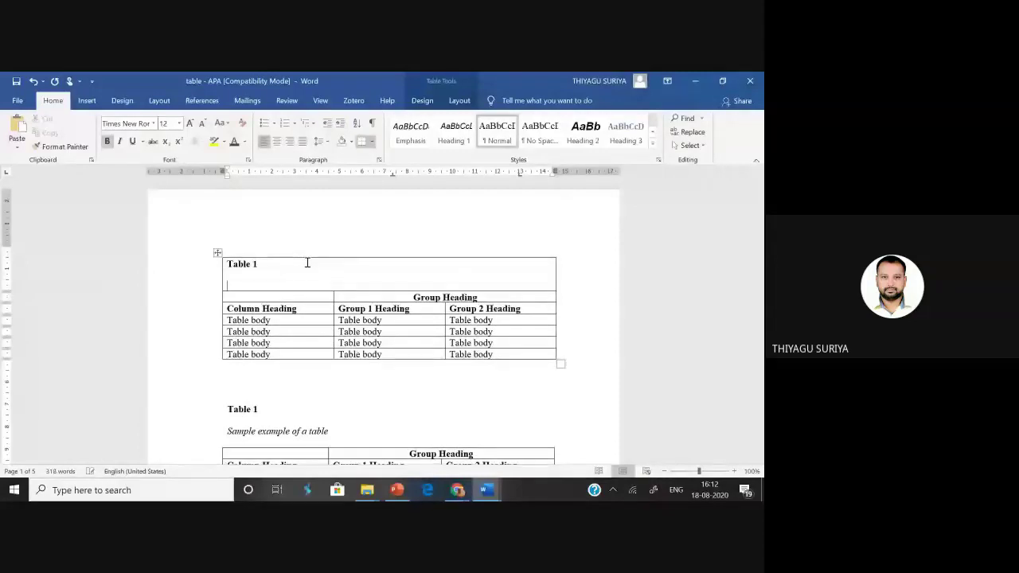
- Enter the caption Sample example of a table on the line below Table 1 in the top row
{"action": "type", "text": "Samp"}
{"action": "type", "text": "le examlple o"}
{"action": "key", "text": "BackSpace"}
{"action": "key", "text": "BackSpace"}
{"action": "key", "text": "BackSpace"}
{"action": "key", "text": "BackSpace"}
{"action": "key", "text": "BackSpace"}
{"action": "key", "text": "BackSpace"}
{"action": "type", "text": "ple of a table"}
- Remove the bold from the Sample example of a table caption in the top row and make it italic
{"action": "left_click", "coordinate": [221, 287]}
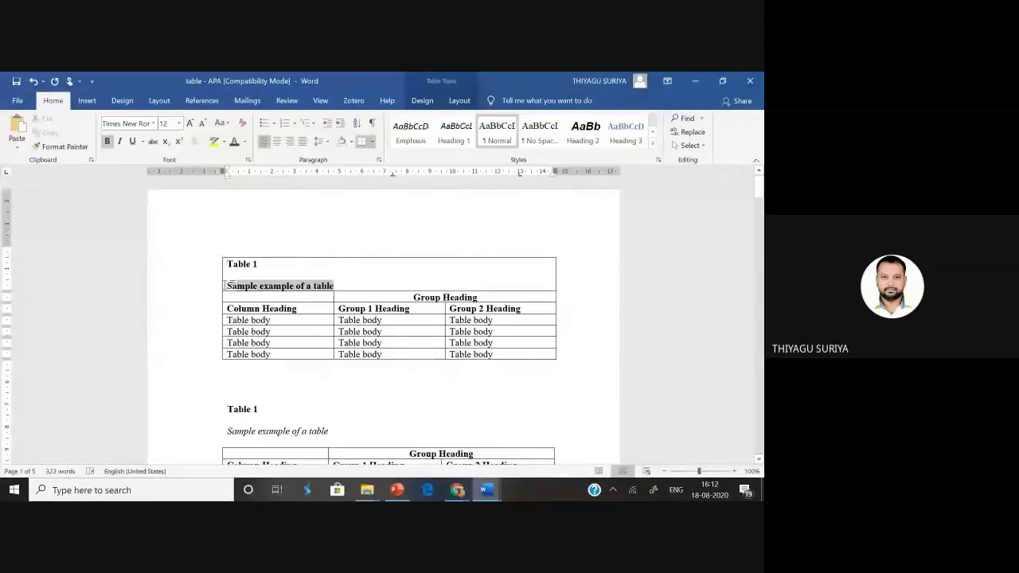
{"action": "key", "text": "ctrl+b"}
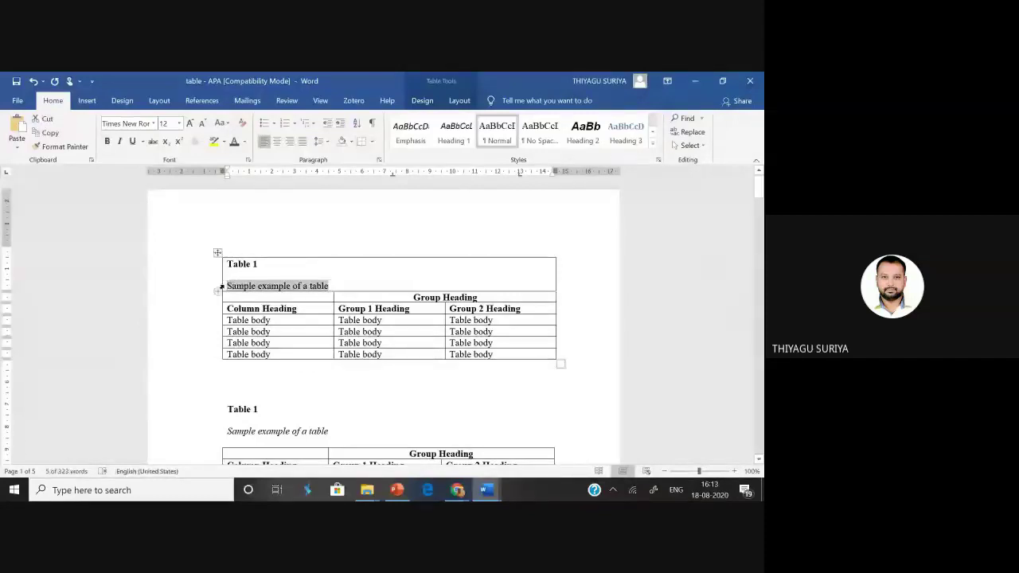
{"action": "mouse_move", "coordinate": [207, 292]}
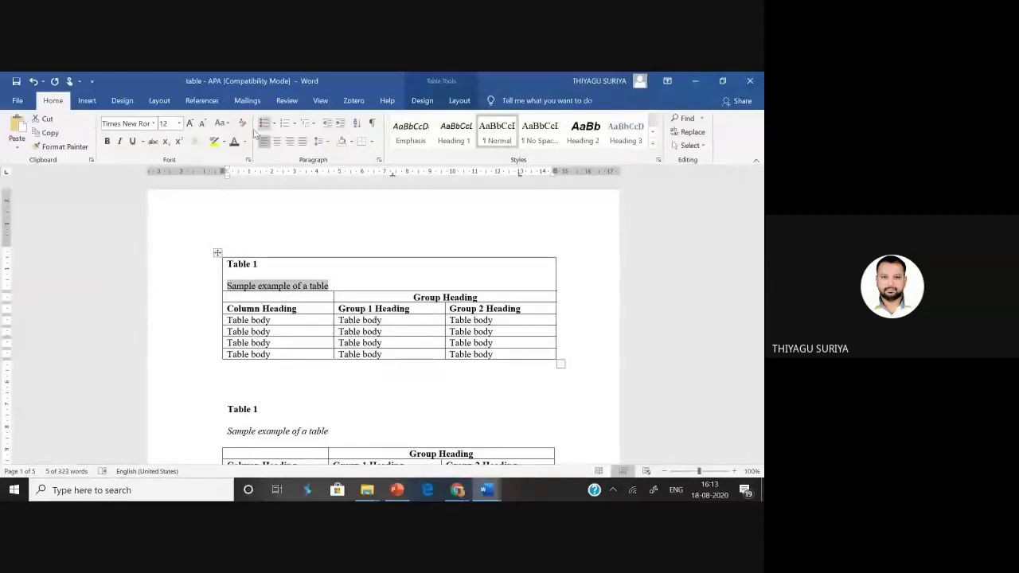
{"action": "left_click", "coordinate": [120, 141]}
{"action": "left_click", "coordinate": [344, 267]}
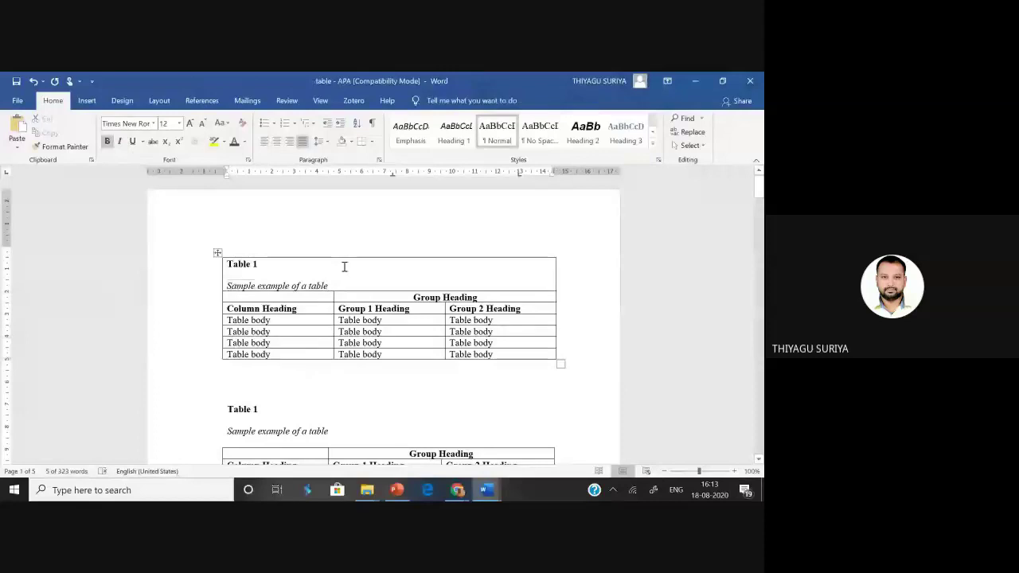
{"action": "left_click_drag", "start_coordinate": [233, 265], "coordinate": [273, 267]}
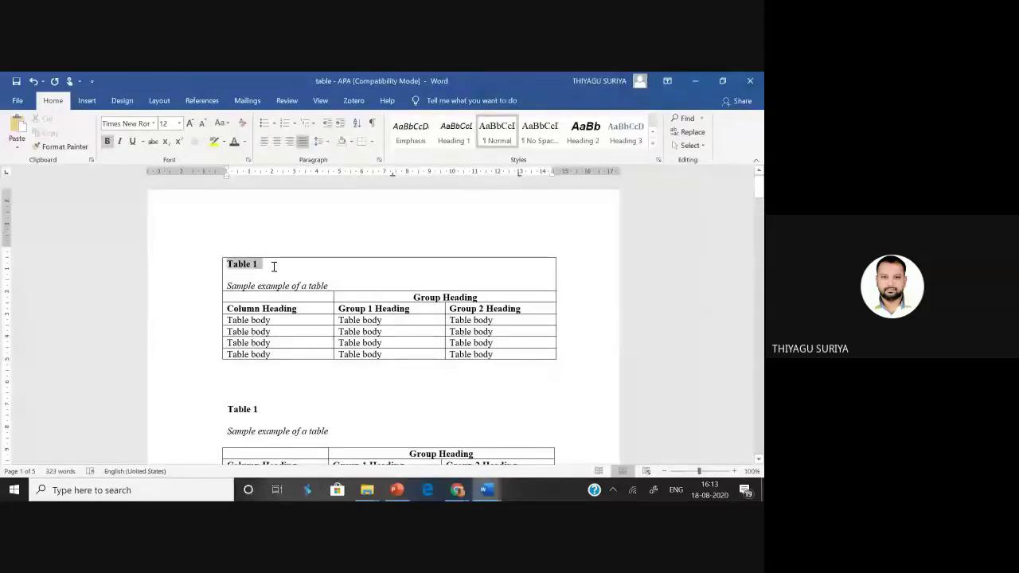
{"action": "left_click_drag", "start_coordinate": [230, 283], "coordinate": [478, 309]}
{"action": "left_click_drag", "start_coordinate": [352, 324], "coordinate": [506, 350]}
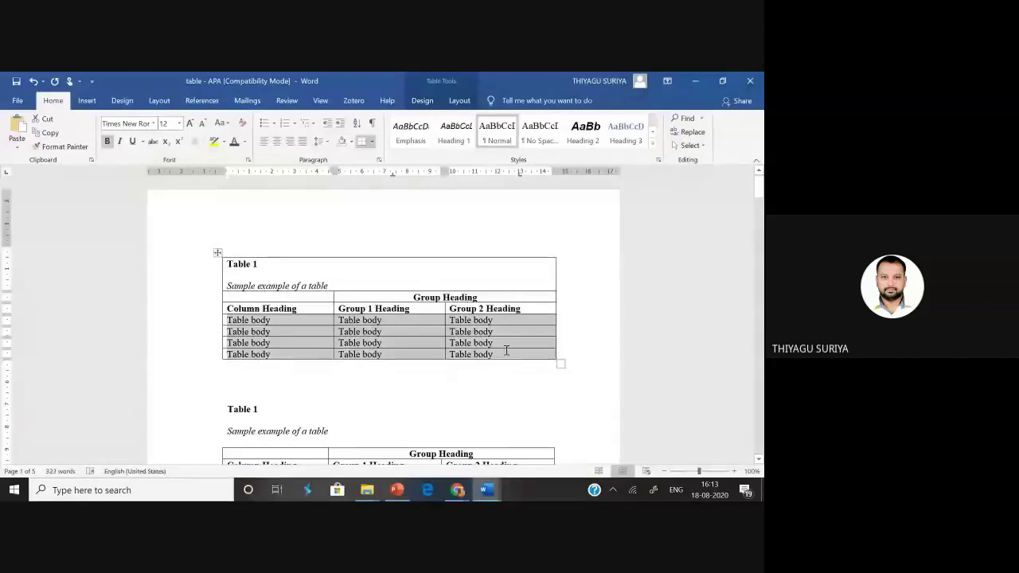
- Add an empty row below the last Table body row of the new table
{"action": "left_click", "coordinate": [506, 354]}
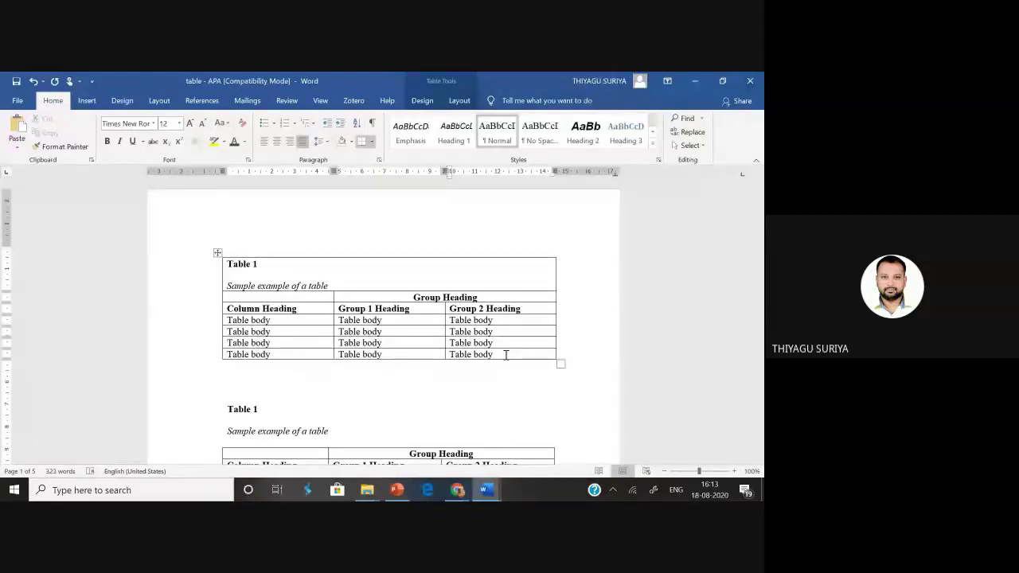
{"action": "right_click", "coordinate": [506, 355]}
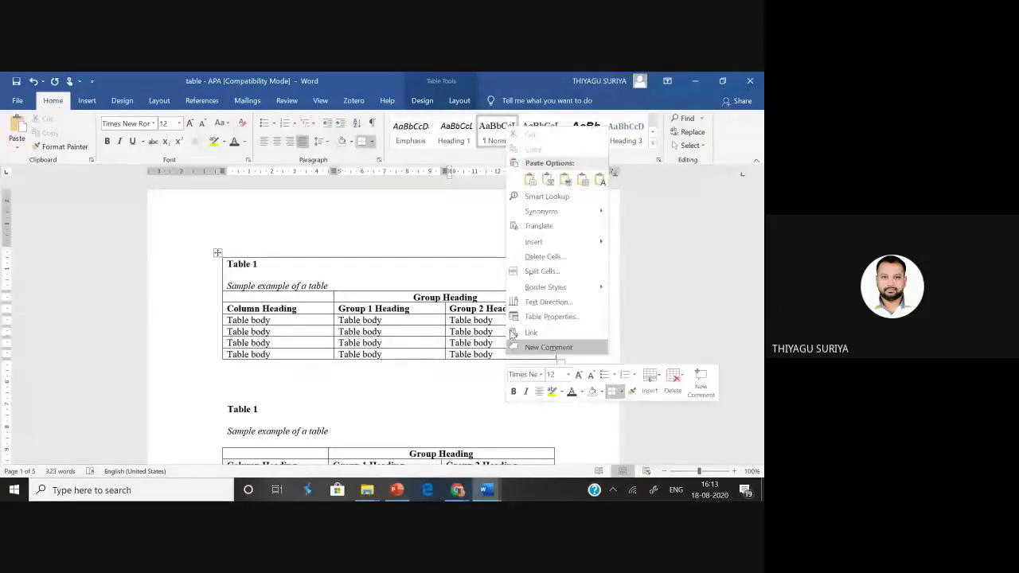
{"action": "left_click", "coordinate": [504, 354]}
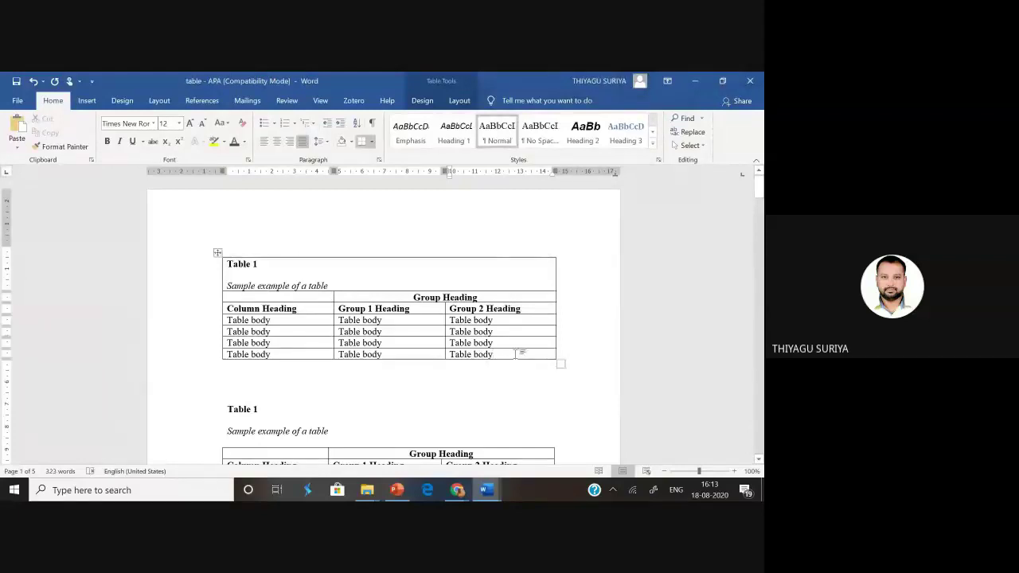
{"action": "key", "text": "Tab"}
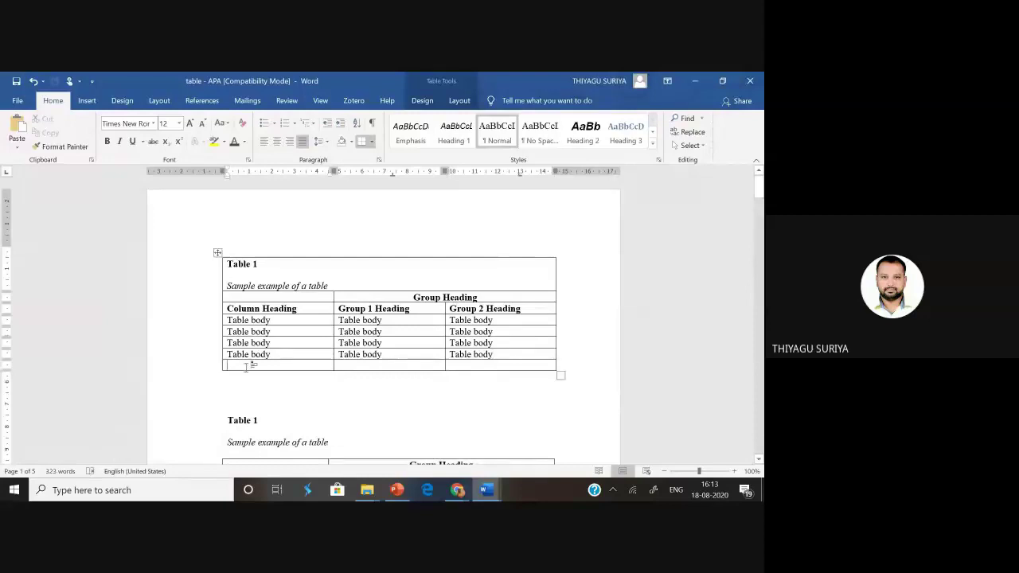
- Merge the three cells of the empty bottom row of the new table into one cell
{"action": "left_click_drag", "start_coordinate": [239, 365], "coordinate": [497, 368]}
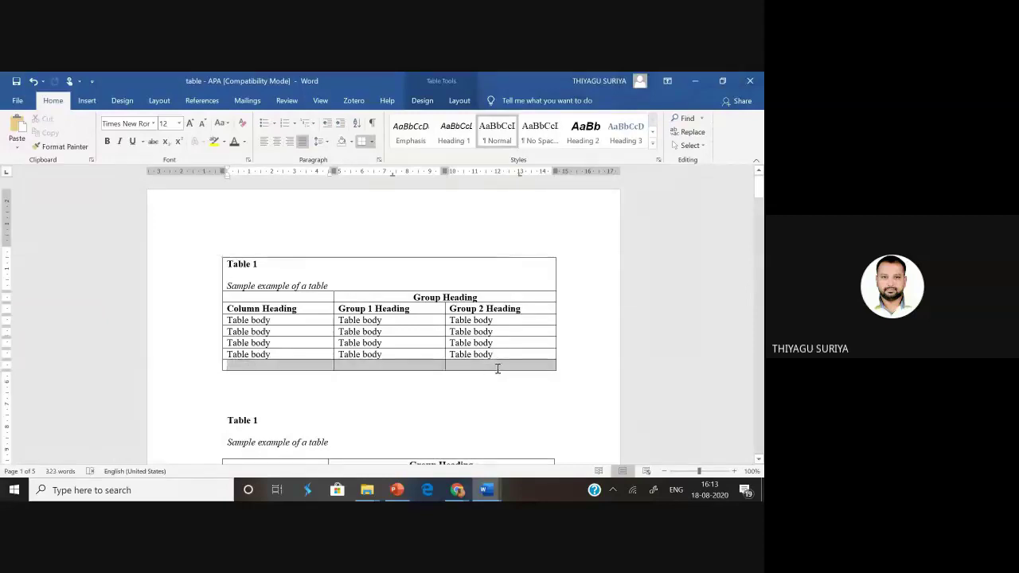
{"action": "right_click", "coordinate": [497, 369]}
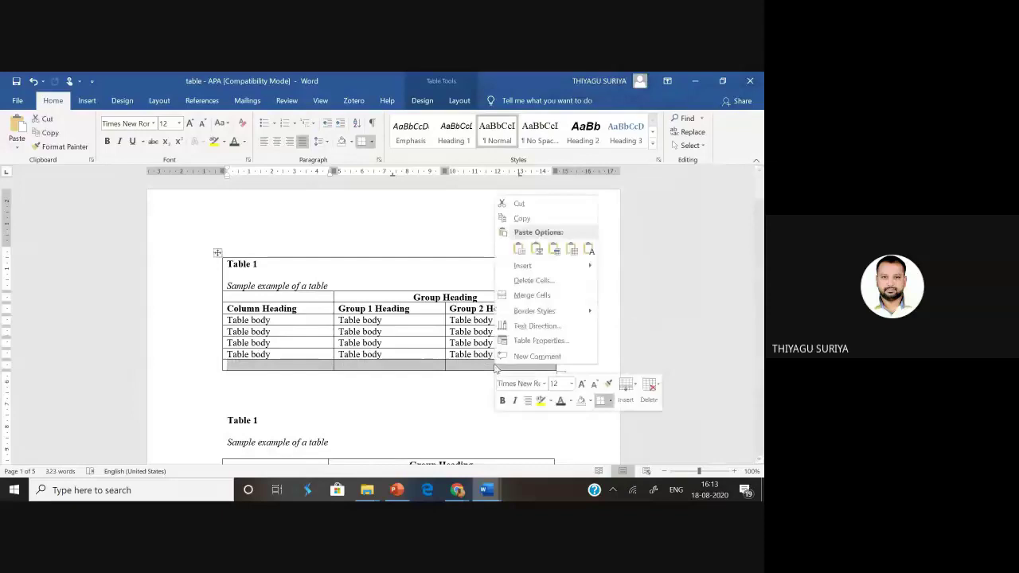
{"action": "left_click", "coordinate": [537, 295]}
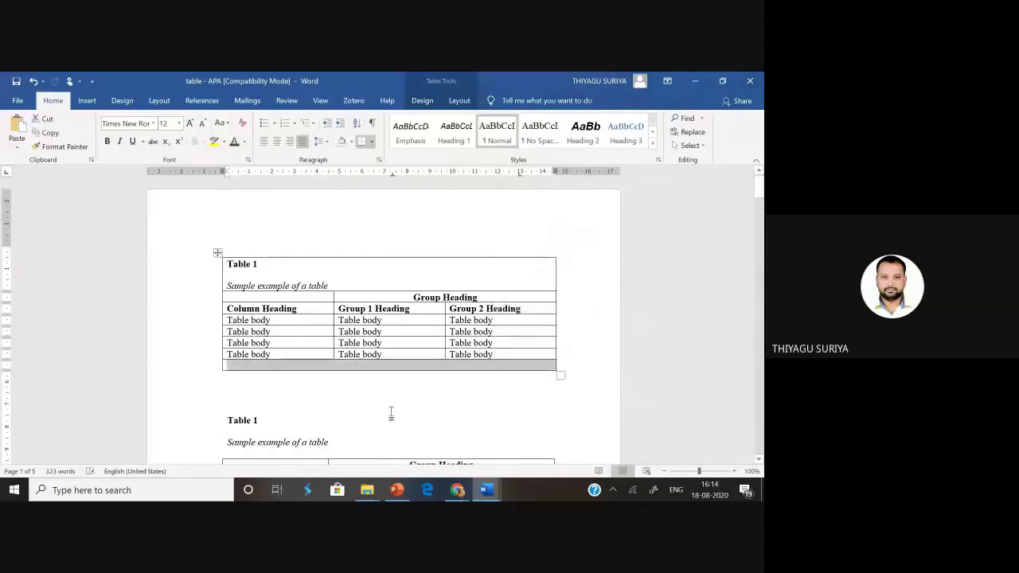
- Enter Note: APA style in italics in the merged bottom row of the new table
{"action": "left_click", "coordinate": [242, 364]}
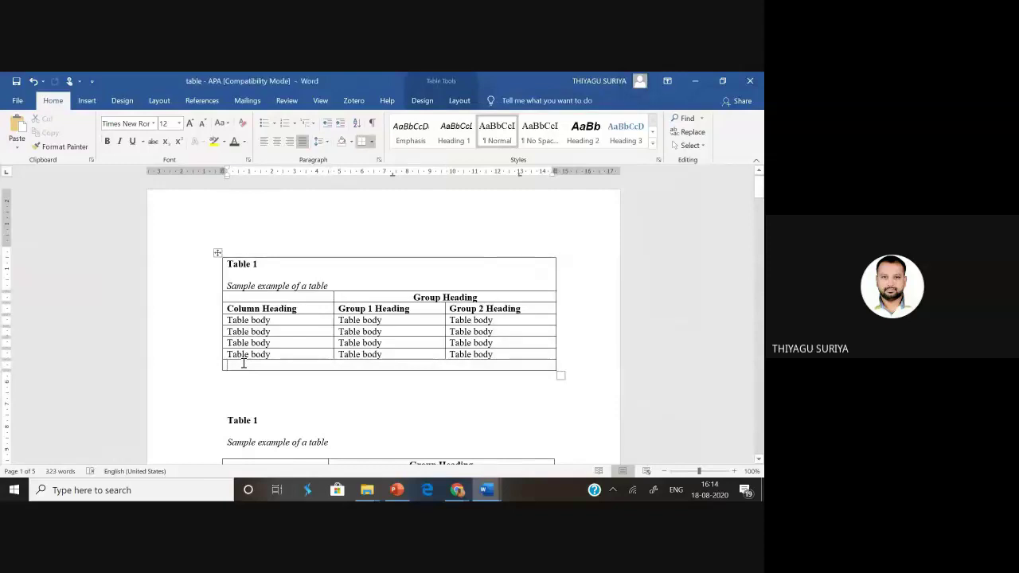
{"action": "type", "text": "Note."}
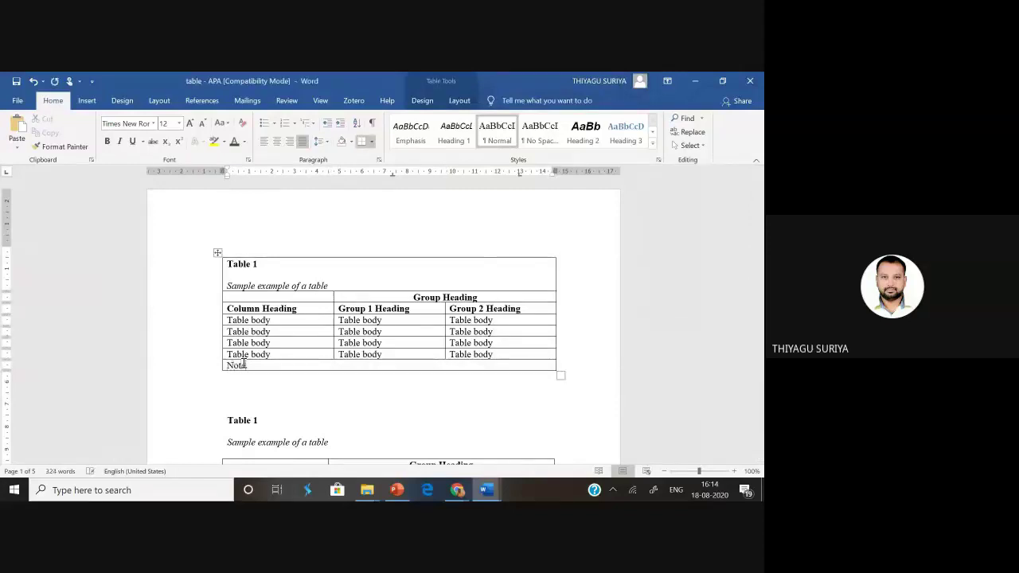
{"action": "double_click", "coordinate": [266, 365]}
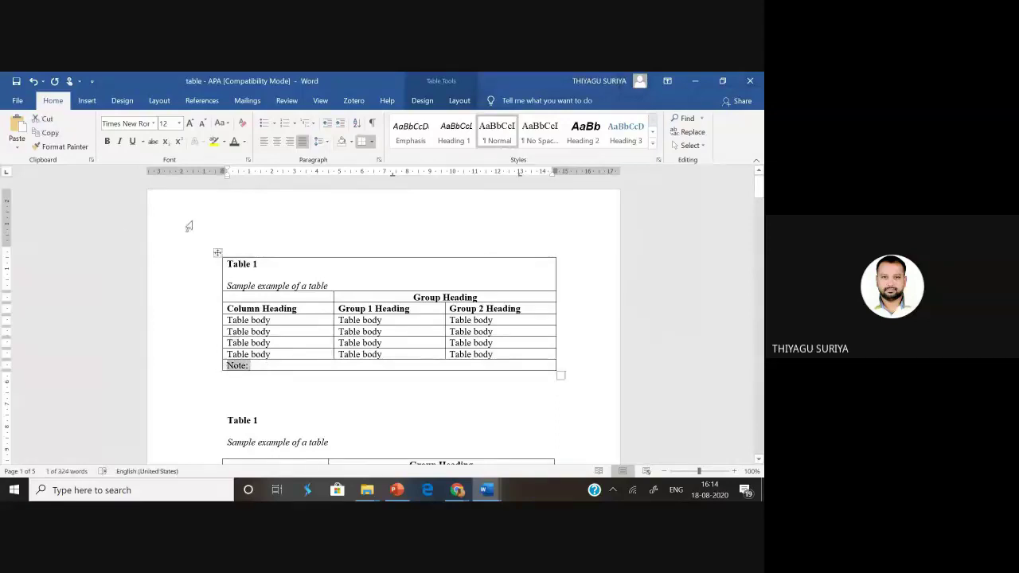
{"action": "left_click", "coordinate": [120, 142]}
{"action": "left_click", "coordinate": [262, 364]}
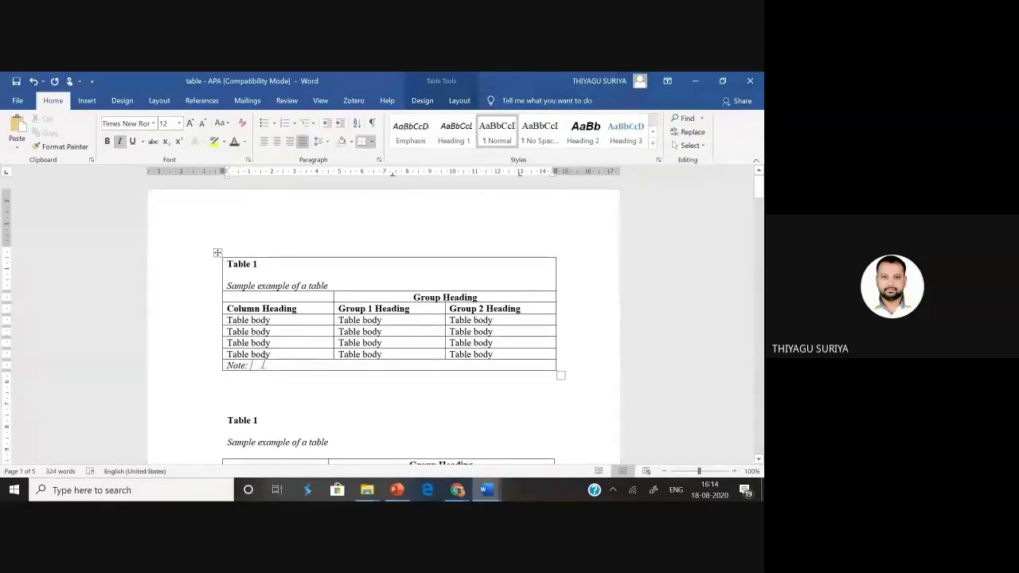
{"action": "type", "text": "APA style"}
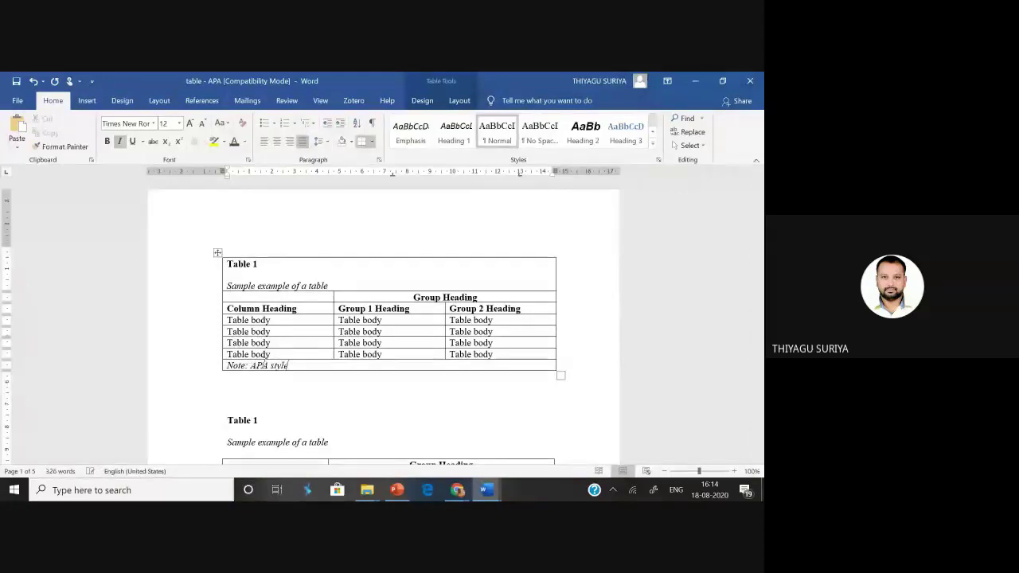
{"action": "left_click", "coordinate": [598, 420]}
{"action": "left_click_drag", "start_coordinate": [759, 188], "coordinate": [761, 201]}
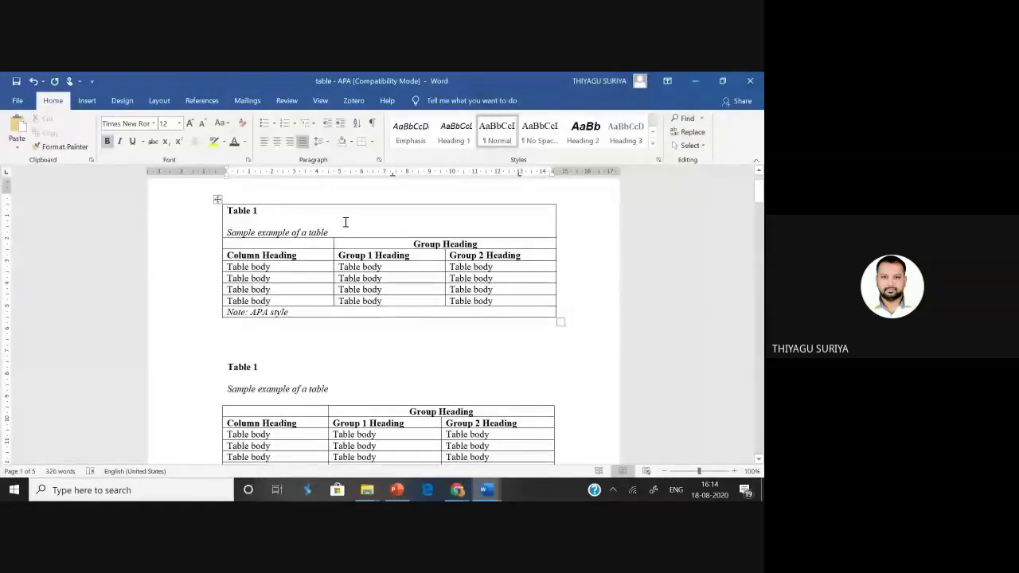
{"action": "left_click", "coordinate": [219, 206]}
{"action": "left_click", "coordinate": [220, 232]}
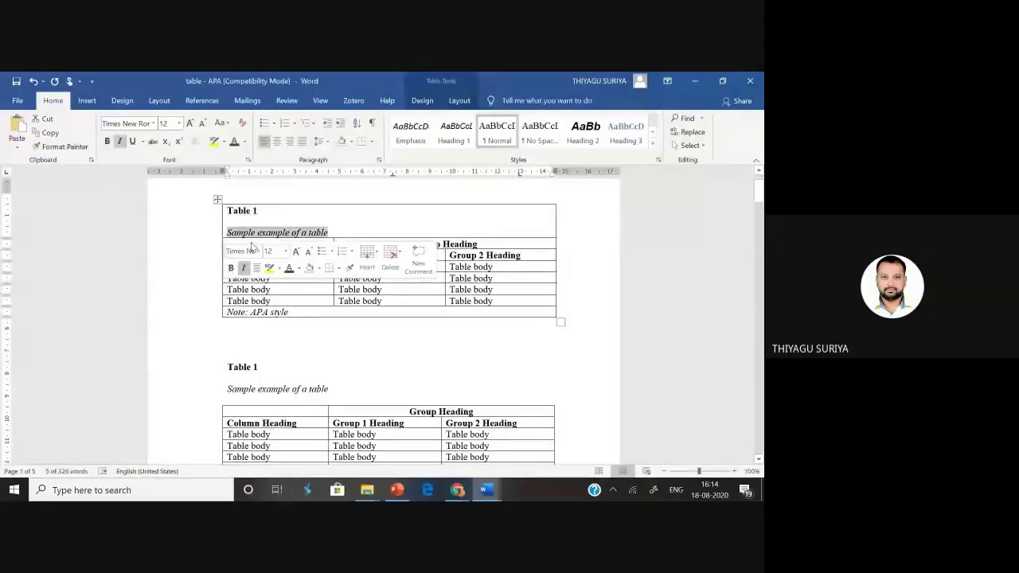
{"action": "left_click", "coordinate": [263, 214]}
{"action": "left_click_drag", "start_coordinate": [267, 248], "coordinate": [412, 268]}
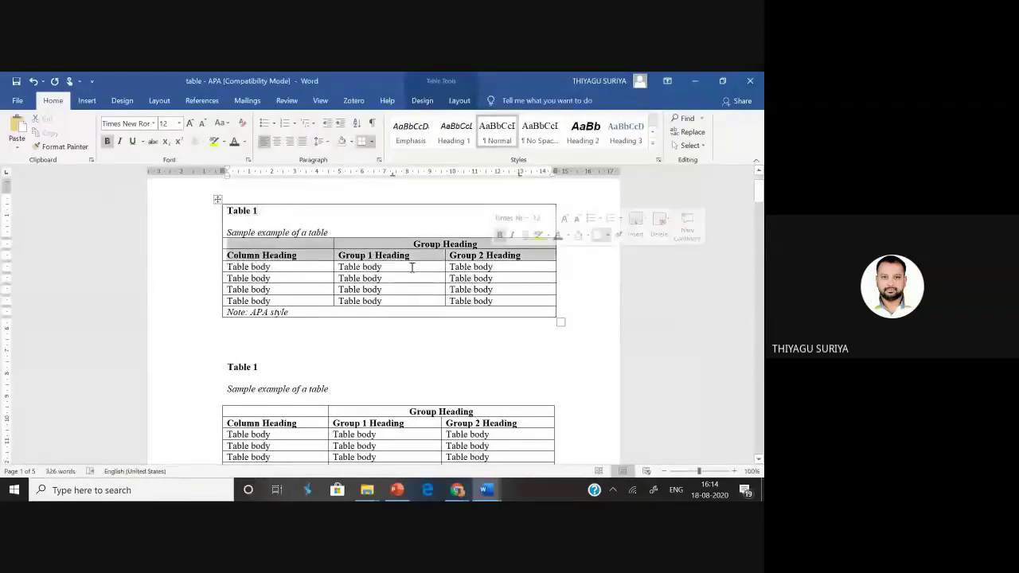
{"action": "left_click_drag", "start_coordinate": [256, 268], "coordinate": [523, 303]}
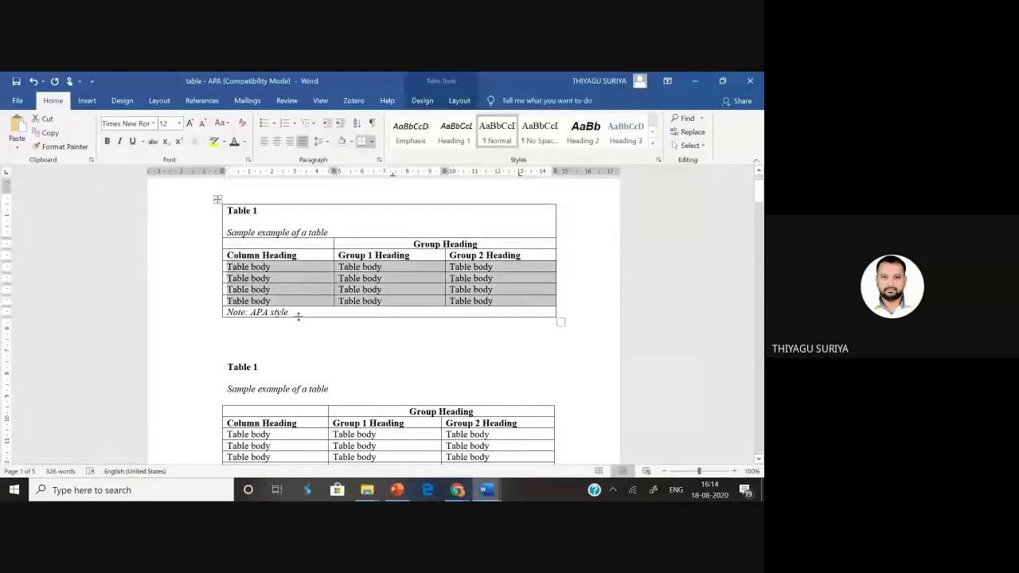
{"action": "left_click_drag", "start_coordinate": [226, 307], "coordinate": [225, 310]}
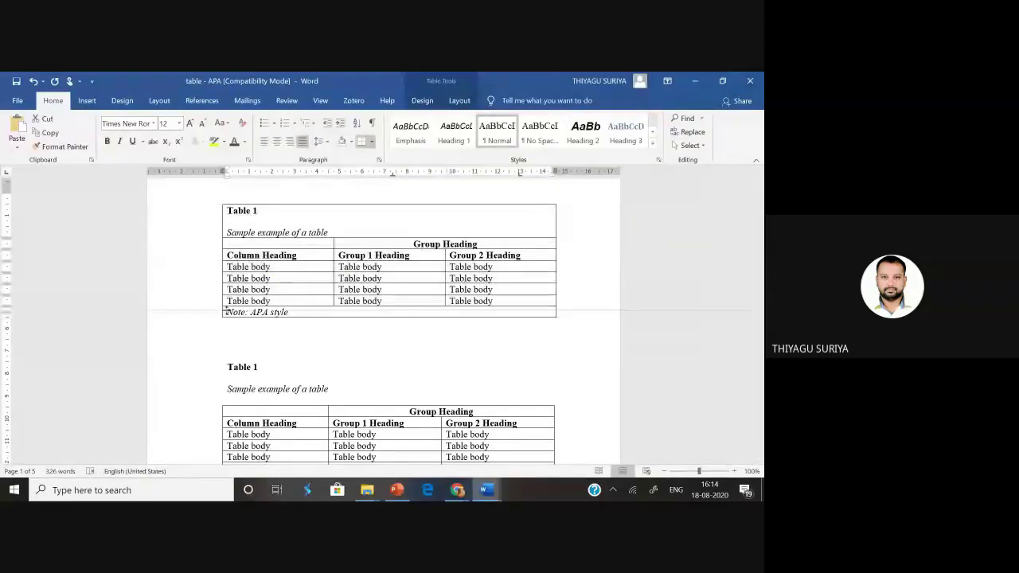
{"action": "left_click", "coordinate": [290, 331]}
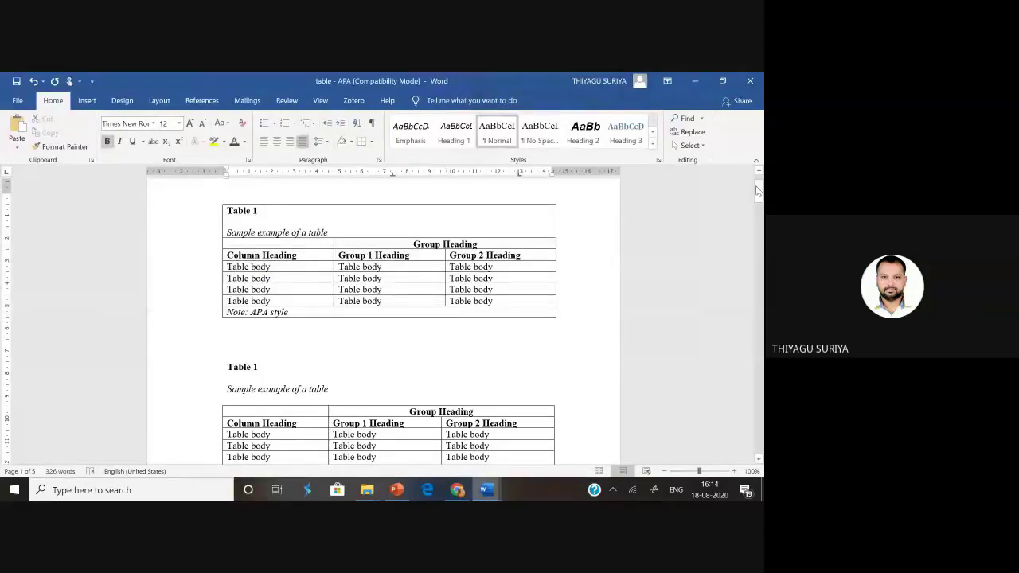
- Delete the fully bordered second table together with its table number, caption and note, and remove the leftover empty line
{"action": "mouse_move", "coordinate": [759, 190]}
{"action": "left_mouse_down"}
{"action": "mouse_move", "coordinate": [759, 220]}
{"action": "mouse_move", "coordinate": [759, 193]}
{"action": "left_mouse_up"}
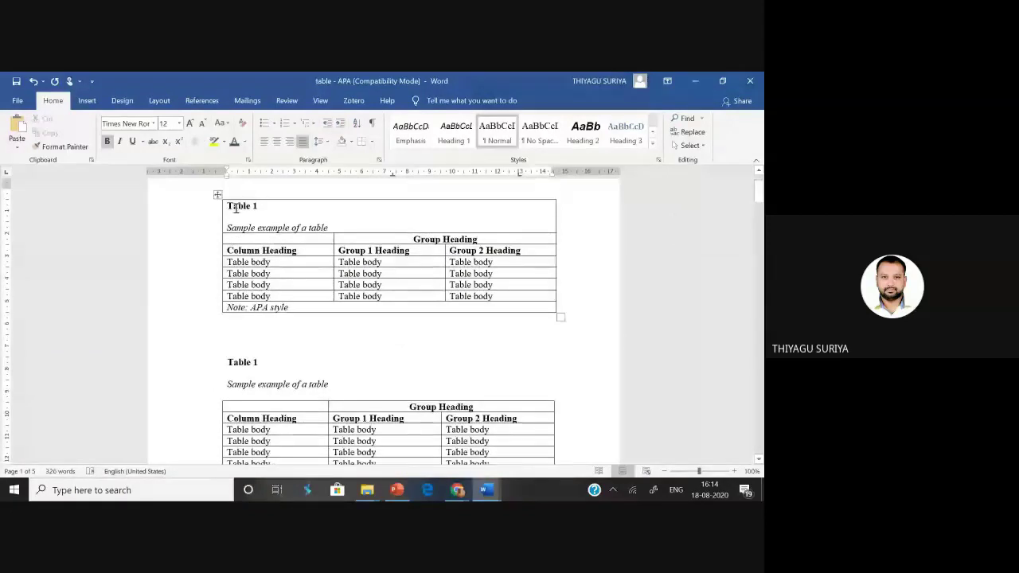
{"action": "left_click", "coordinate": [223, 354]}
{"action": "left_click_drag", "start_coordinate": [223, 356], "coordinate": [317, 334]}
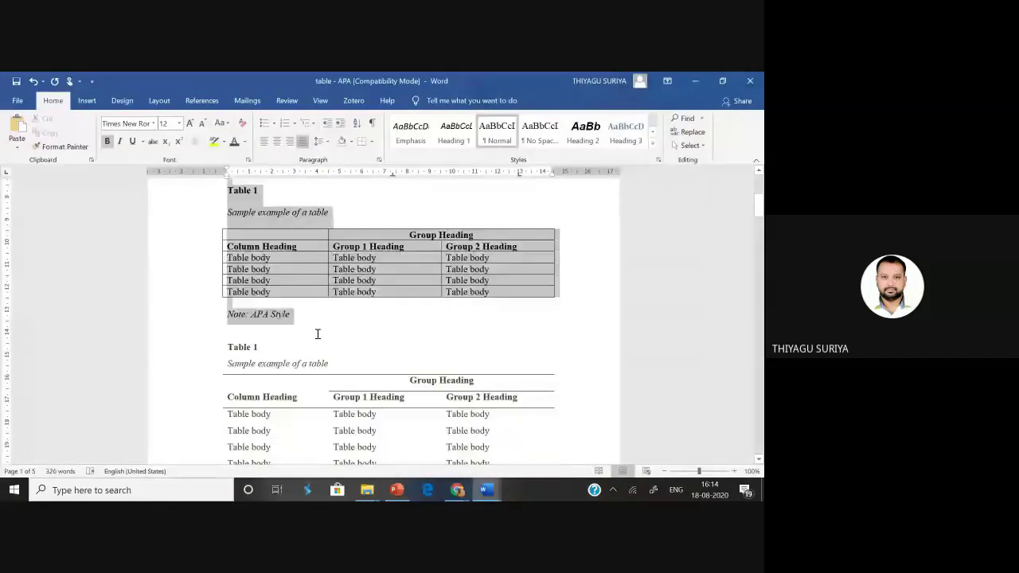
{"action": "key", "text": "Delete"}
{"action": "left_click_drag", "start_coordinate": [759, 207], "coordinate": [759, 195]}
{"action": "key", "text": "BackSpace"}
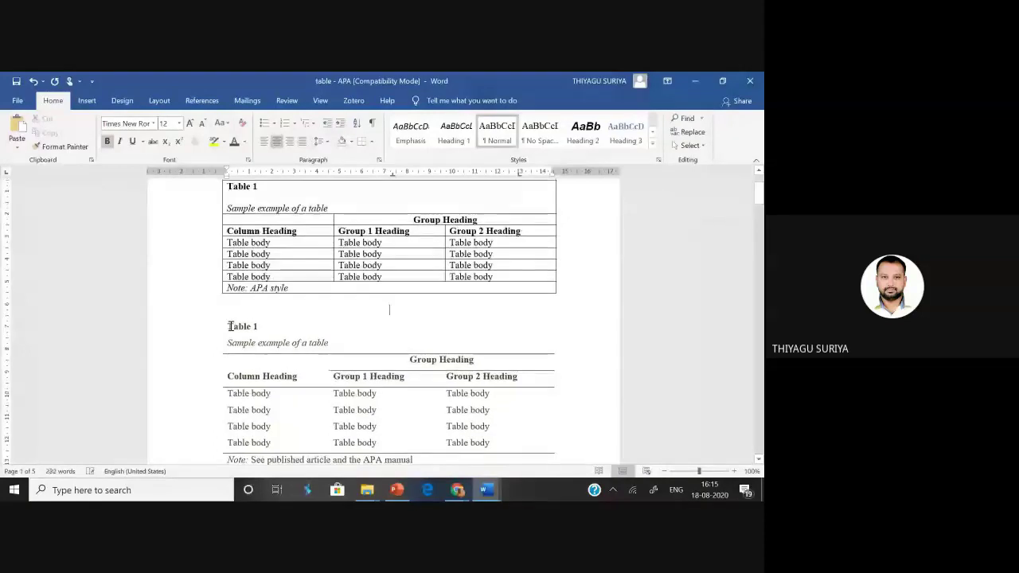
- Remove all borders from the first table, including its caption and note rows
{"action": "left_click_drag", "start_coordinate": [229, 327], "coordinate": [411, 453]}
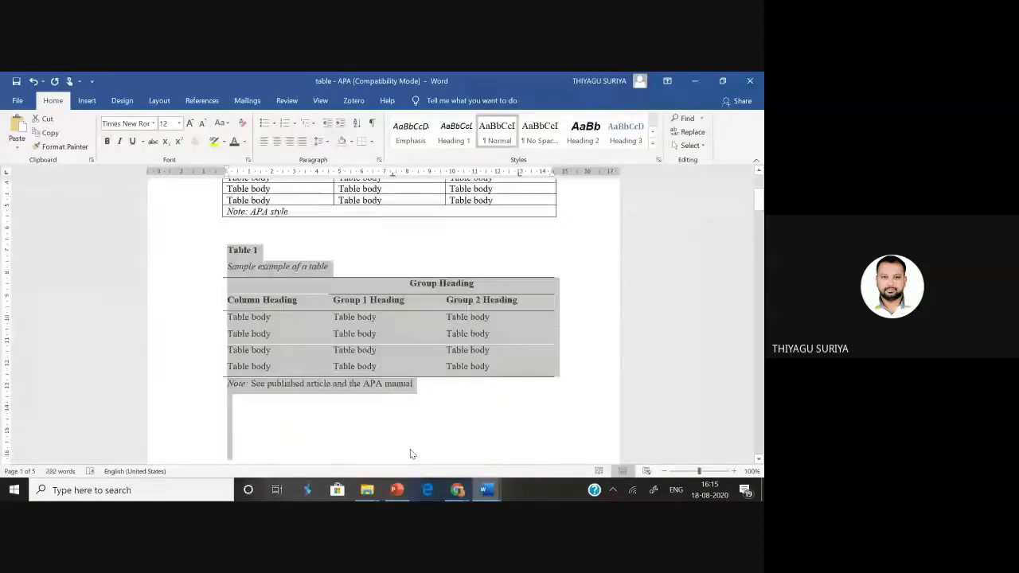
{"action": "key", "text": "ctrl+Home"}
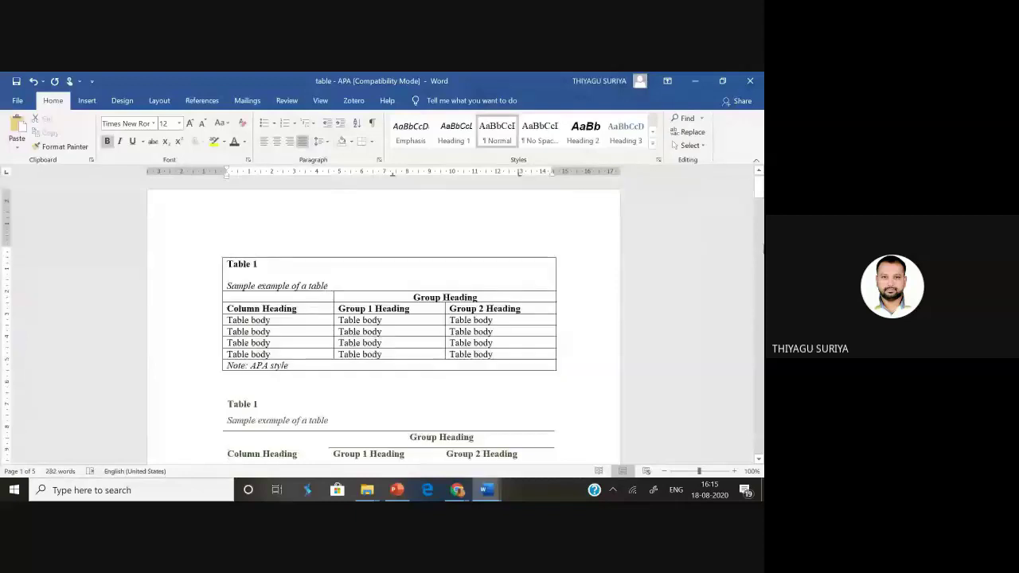
{"action": "left_click_drag", "start_coordinate": [759, 185], "coordinate": [760, 189]}
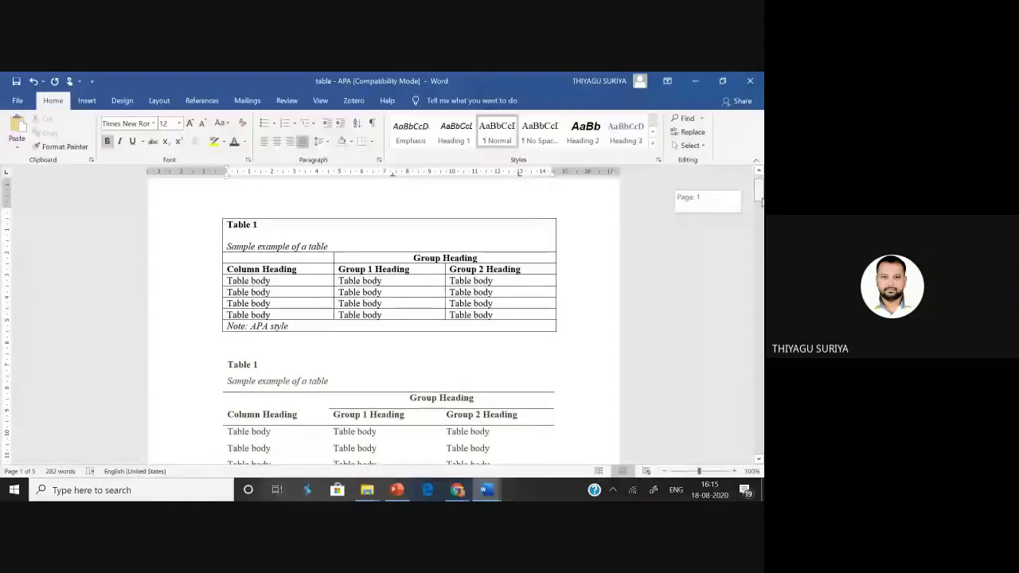
{"action": "left_click_drag", "start_coordinate": [374, 227], "coordinate": [480, 325]}
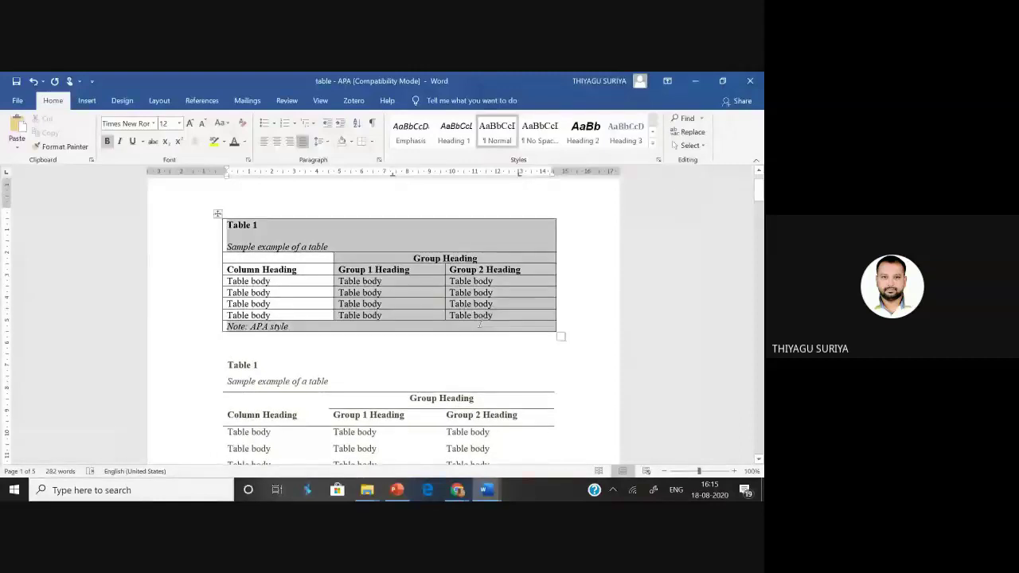
{"action": "left_click_drag", "start_coordinate": [231, 226], "coordinate": [471, 327]}
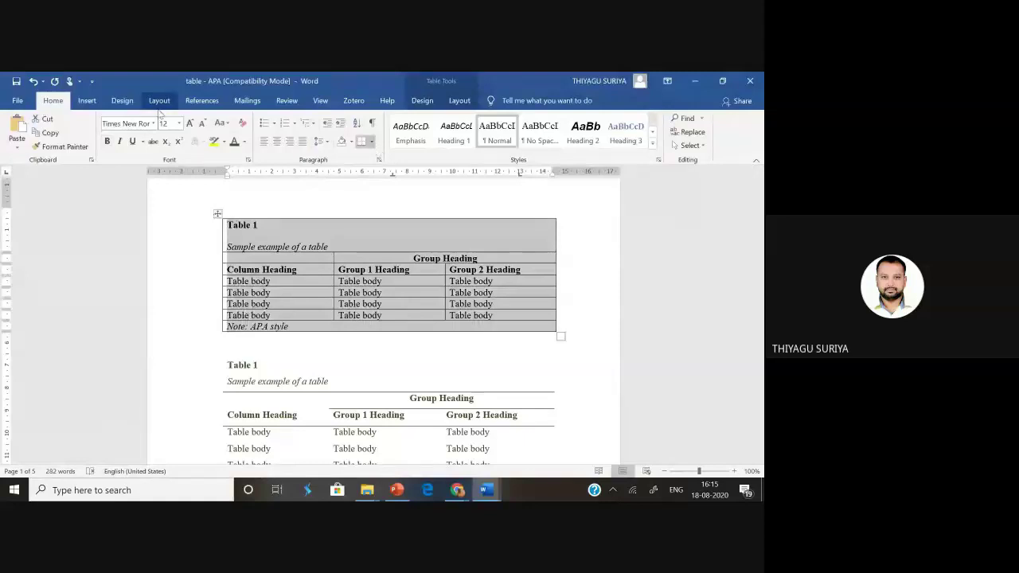
{"action": "left_click", "coordinate": [371, 143]}
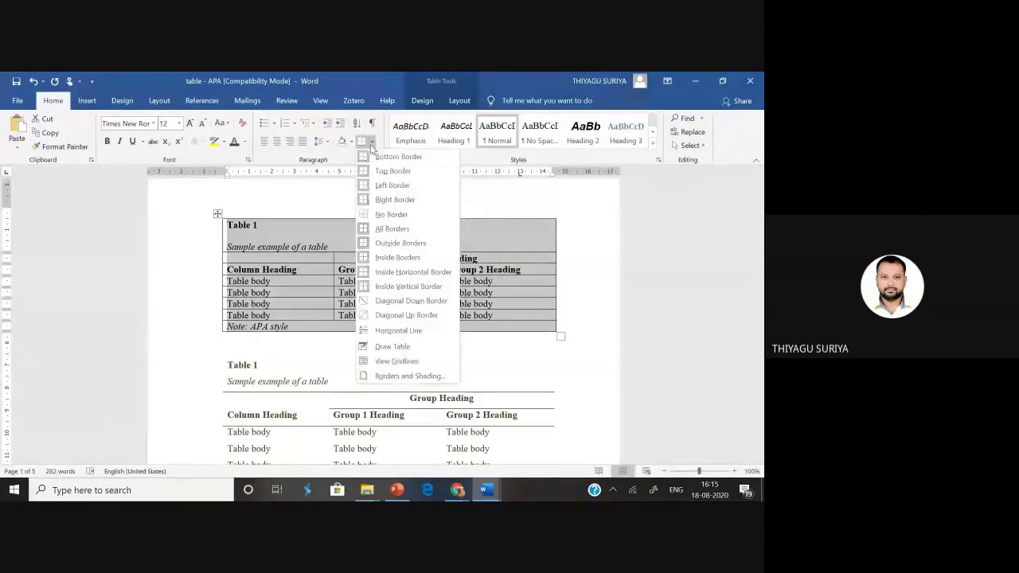
{"action": "left_click", "coordinate": [383, 215]}
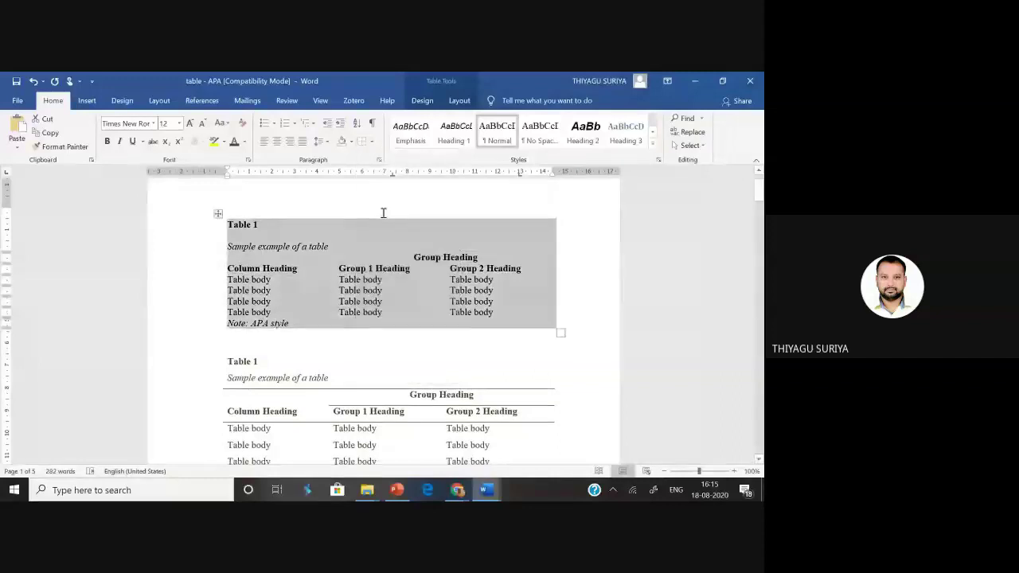
{"action": "left_click", "coordinate": [676, 294]}
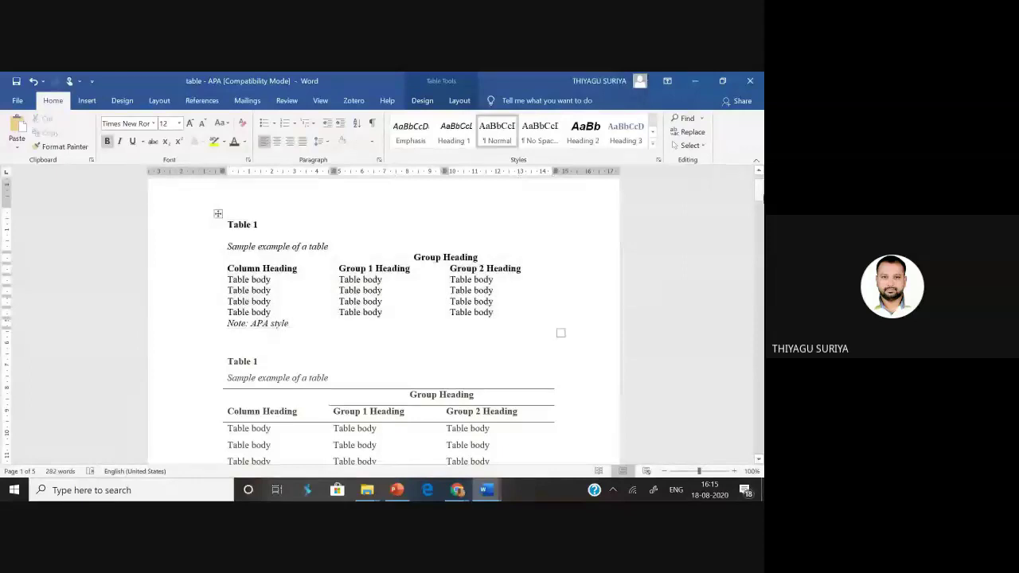
- Add a top border above the two heading rows of the first table
{"action": "scroll", "coordinate": [455, 374], "scroll_direction": "down", "scroll_amount": 1}
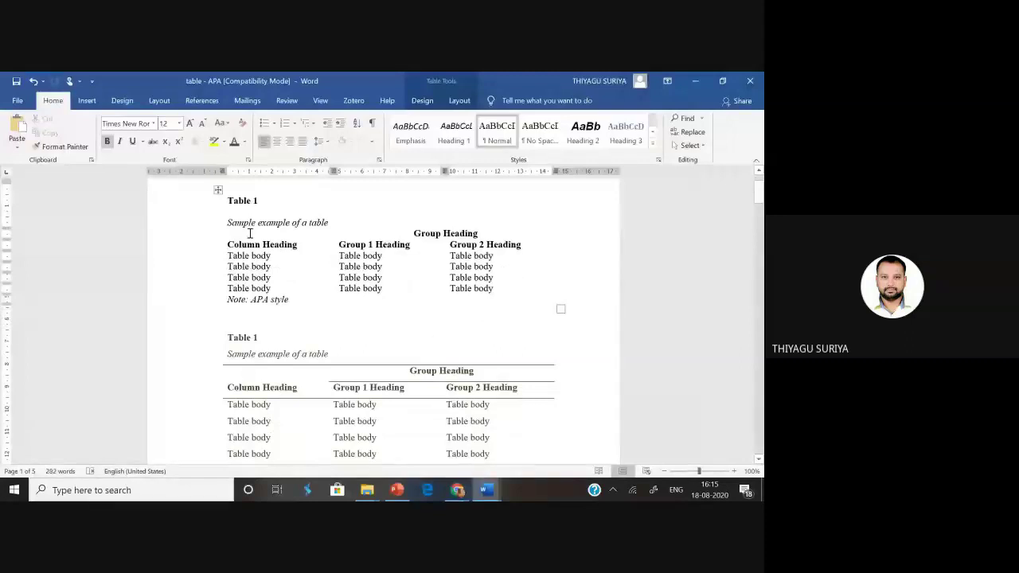
{"action": "left_click_drag", "start_coordinate": [250, 233], "coordinate": [418, 232]}
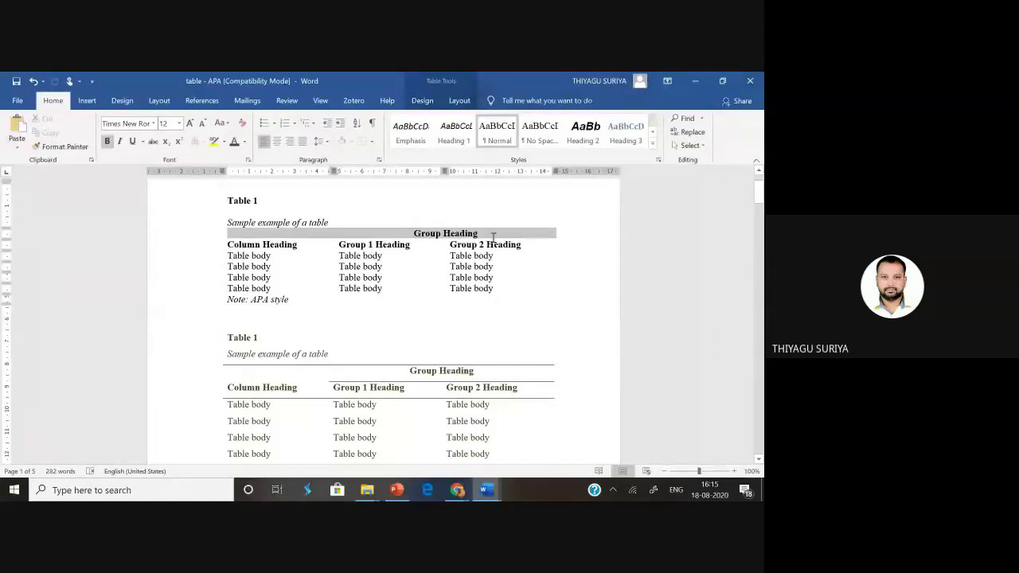
{"action": "left_click_drag", "start_coordinate": [493, 237], "coordinate": [495, 245]}
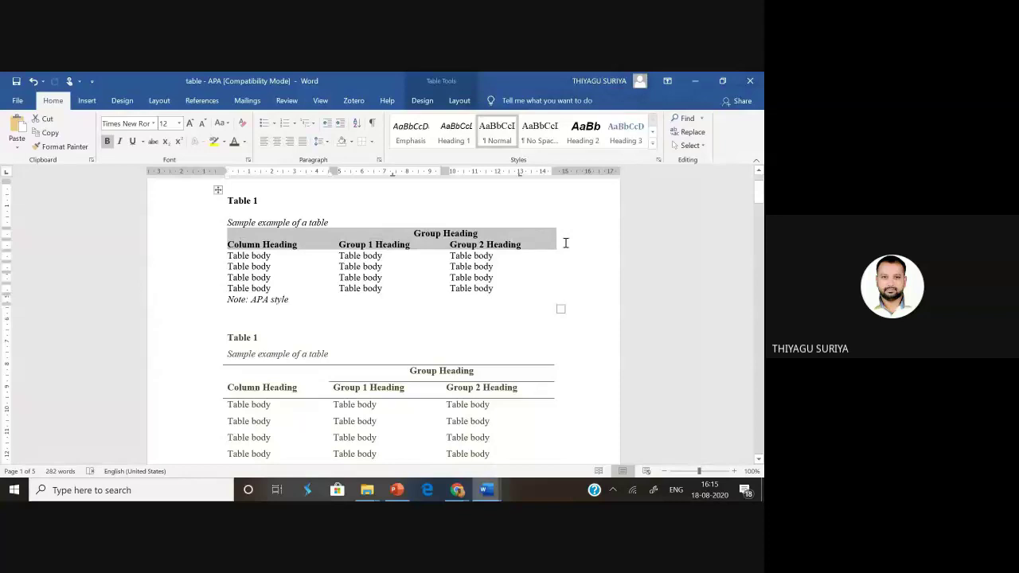
{"action": "left_click", "coordinate": [371, 142]}
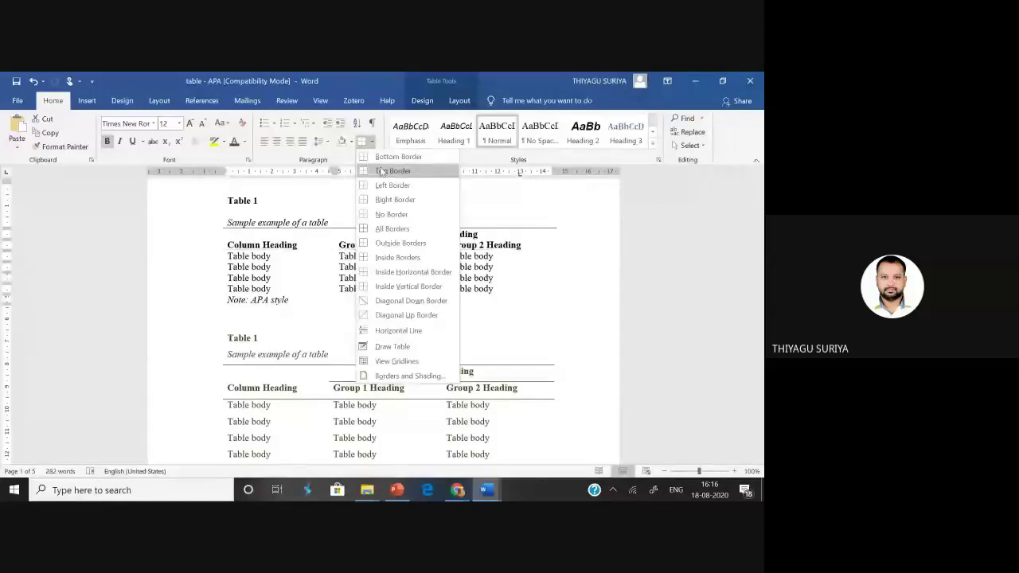
{"action": "left_click", "coordinate": [383, 171]}
{"action": "left_click", "coordinate": [445, 217]}
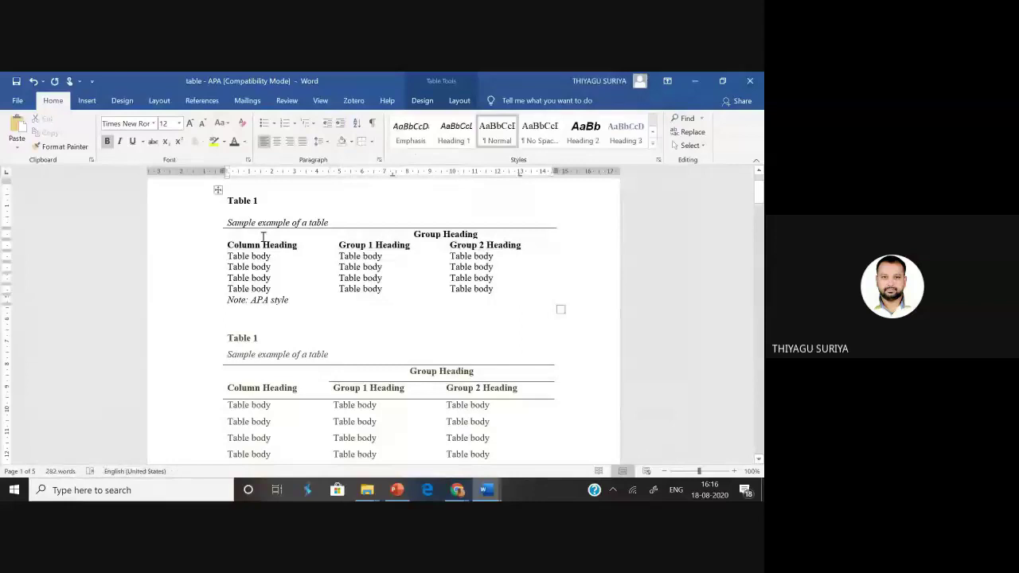
- Add a bottom border below the two heading rows of the first table
{"action": "left_click_drag", "start_coordinate": [262, 236], "coordinate": [494, 246]}
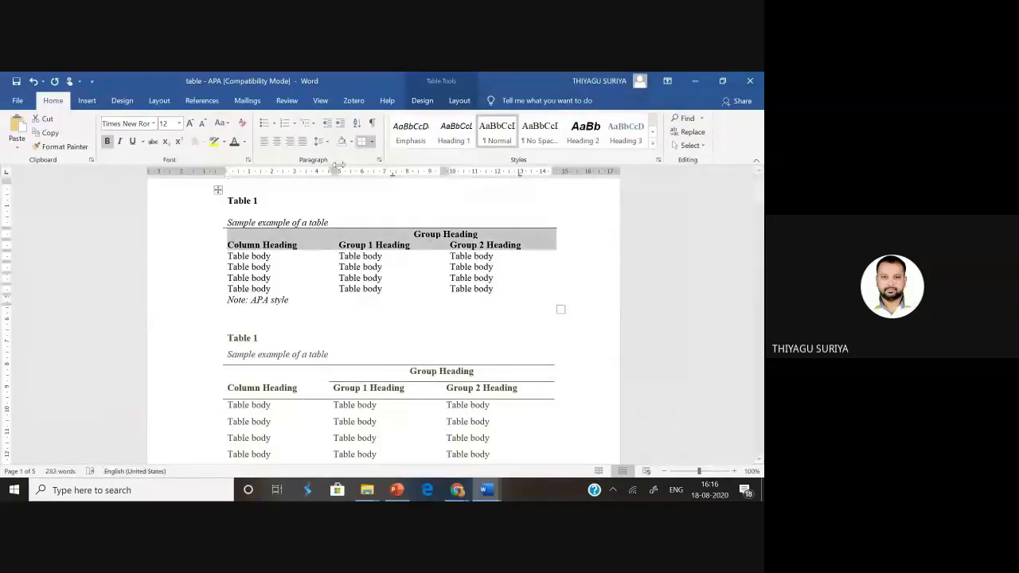
{"action": "left_click", "coordinate": [371, 142]}
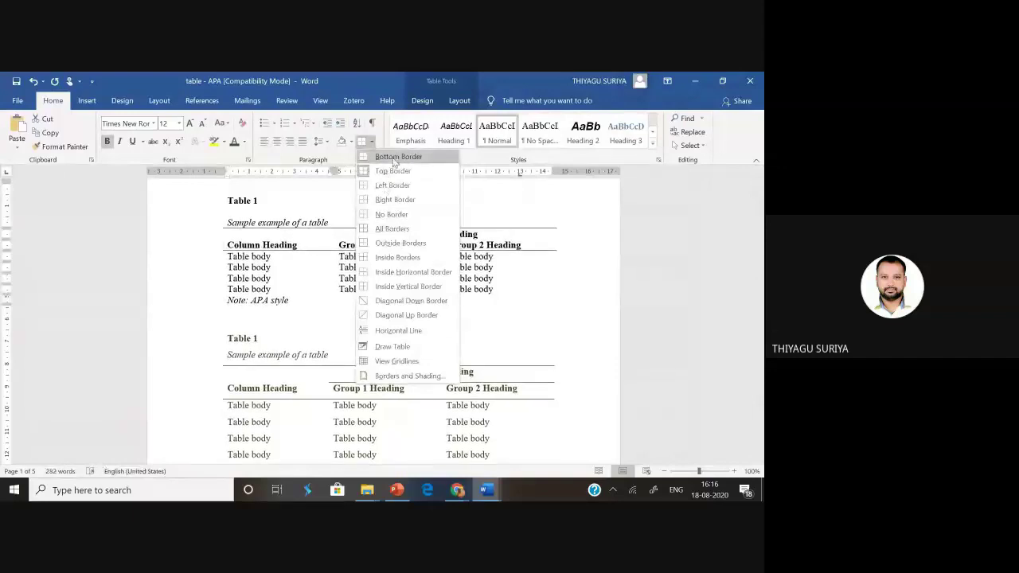
{"action": "left_click", "coordinate": [394, 161]}
{"action": "left_click", "coordinate": [516, 264]}
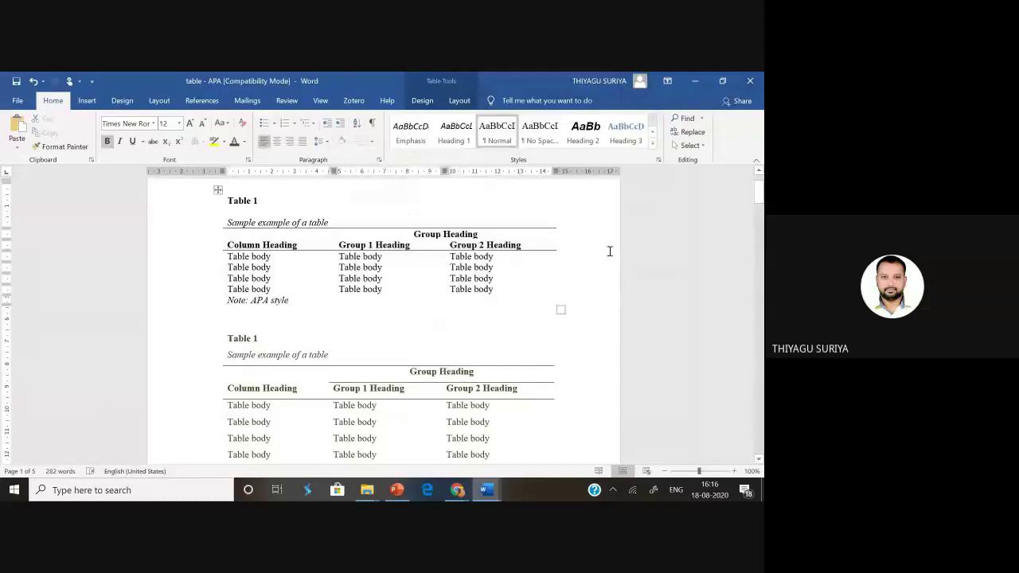
- Add a blank 6 pt line below the italic caption in the first table's top row
{"action": "left_click", "coordinate": [266, 222]}
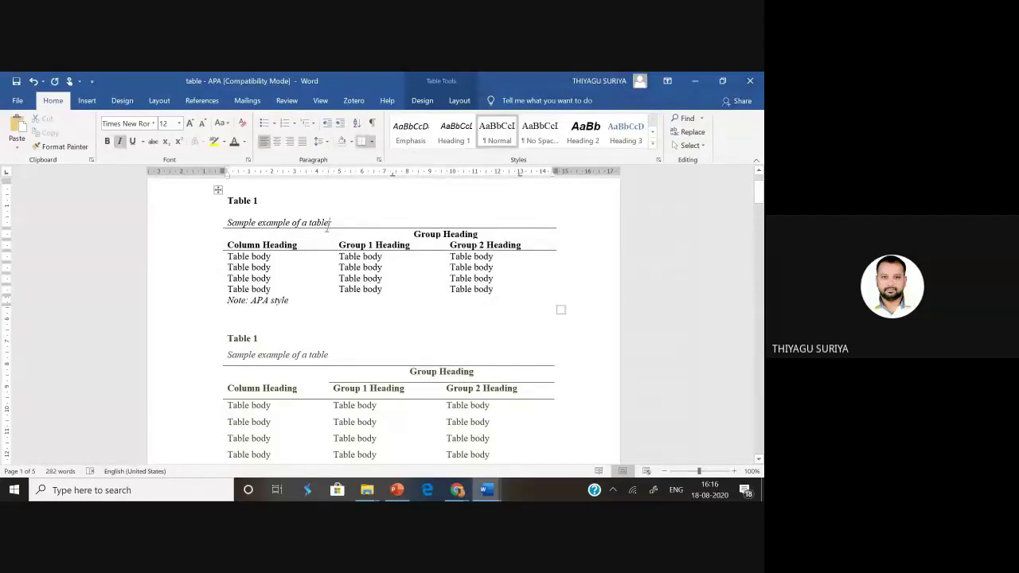
{"action": "key", "text": "Return"}
{"action": "key", "text": "BackSpace"}
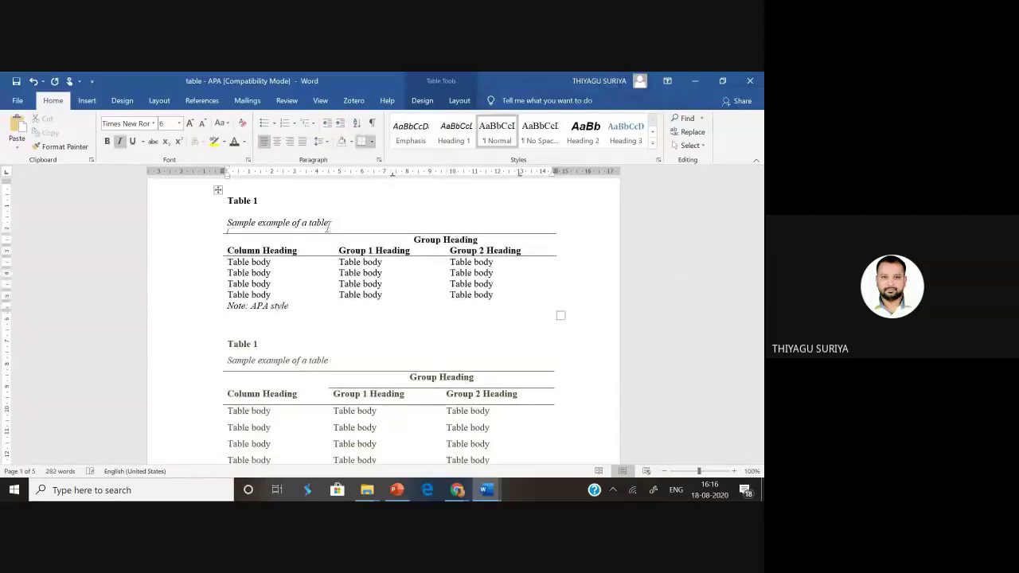
- Set the line spacing of the first table's heading, body and note rows to 1.5 lines
{"action": "left_click_drag", "start_coordinate": [348, 225], "coordinate": [359, 305]}
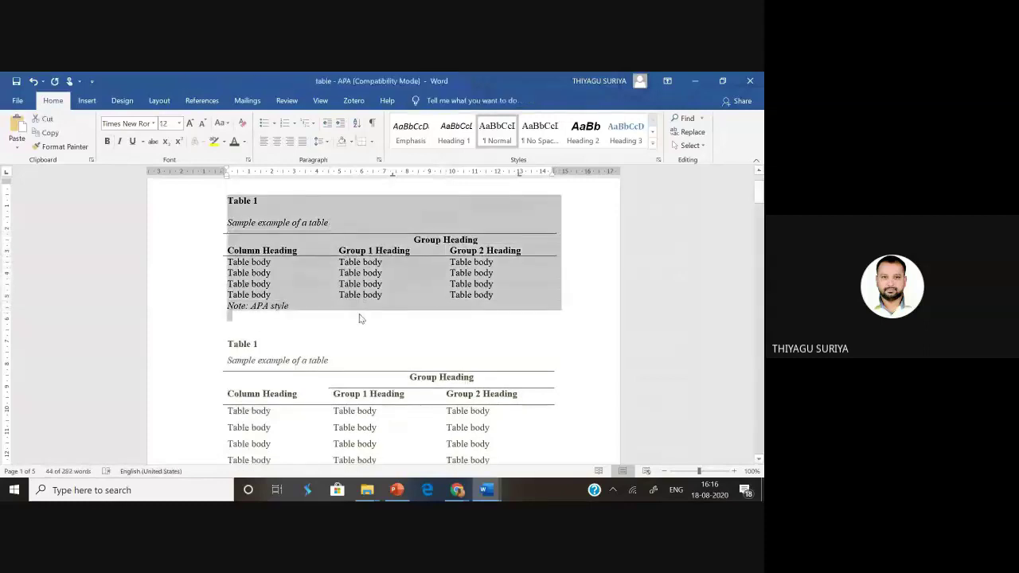
{"action": "left_click", "coordinate": [359, 315]}
{"action": "key", "text": "ctrl+e"}
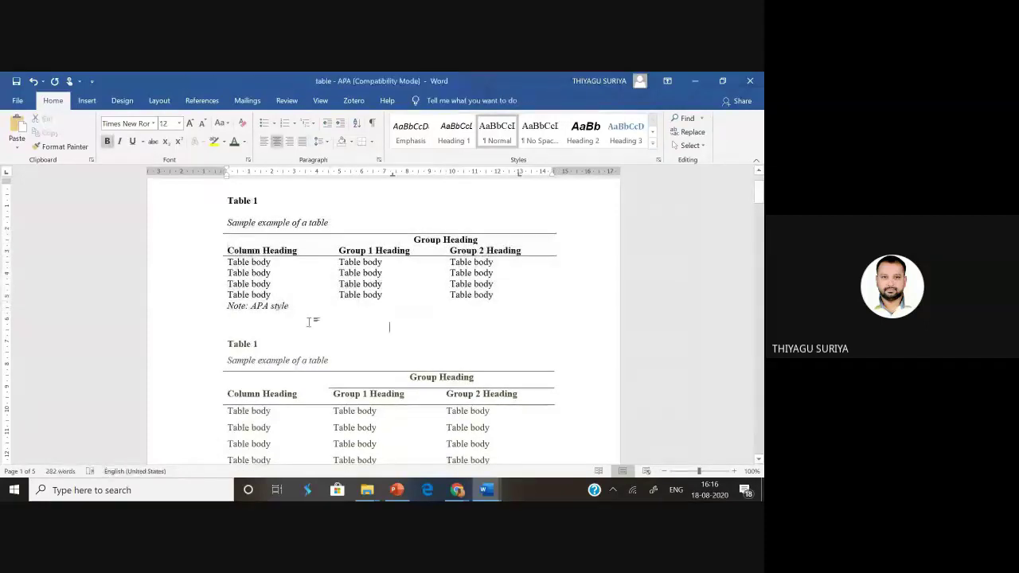
{"action": "left_click_drag", "start_coordinate": [311, 321], "coordinate": [240, 243]}
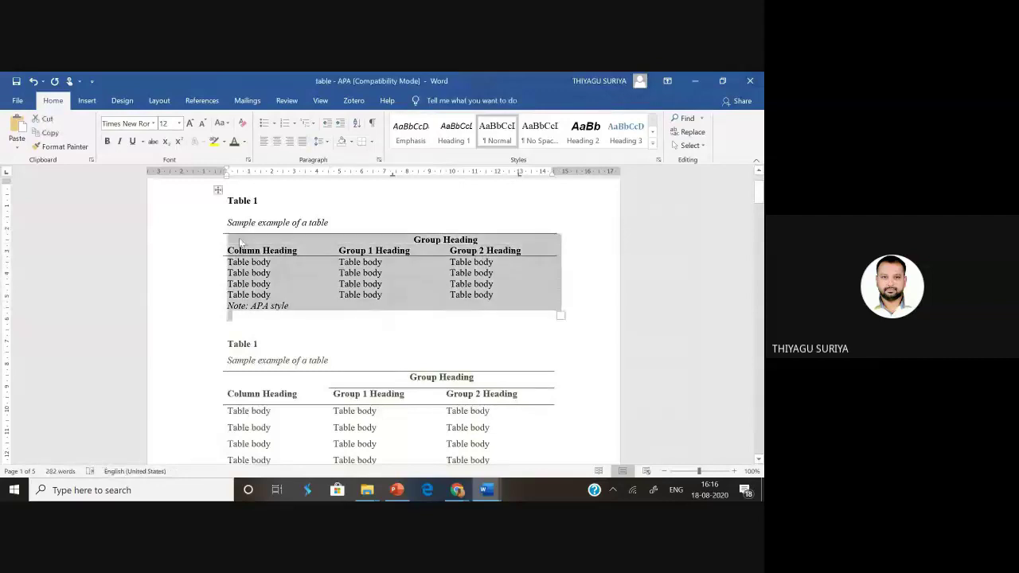
{"action": "key", "text": "ctrl+5"}
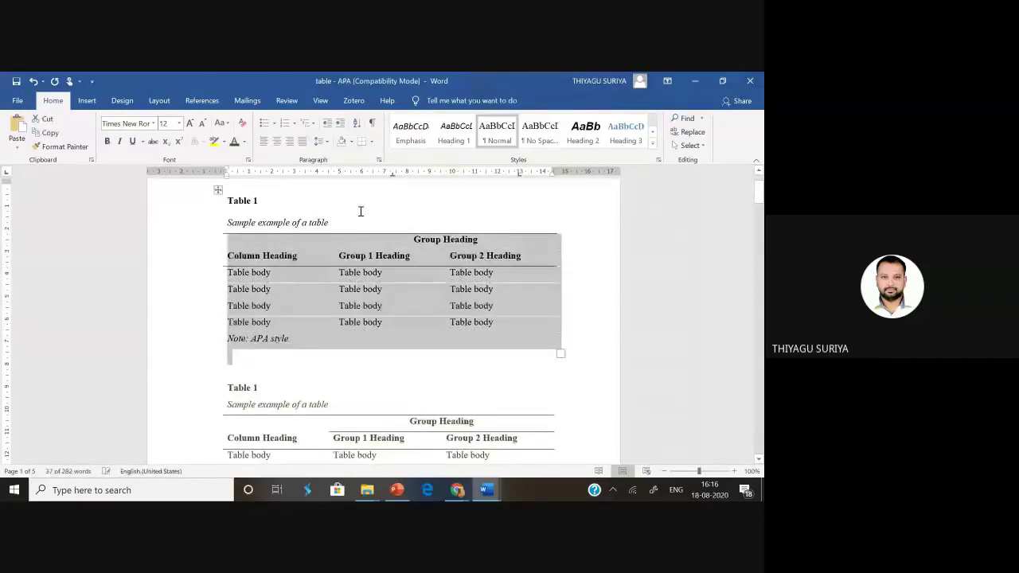
{"action": "left_click", "coordinate": [356, 317]}
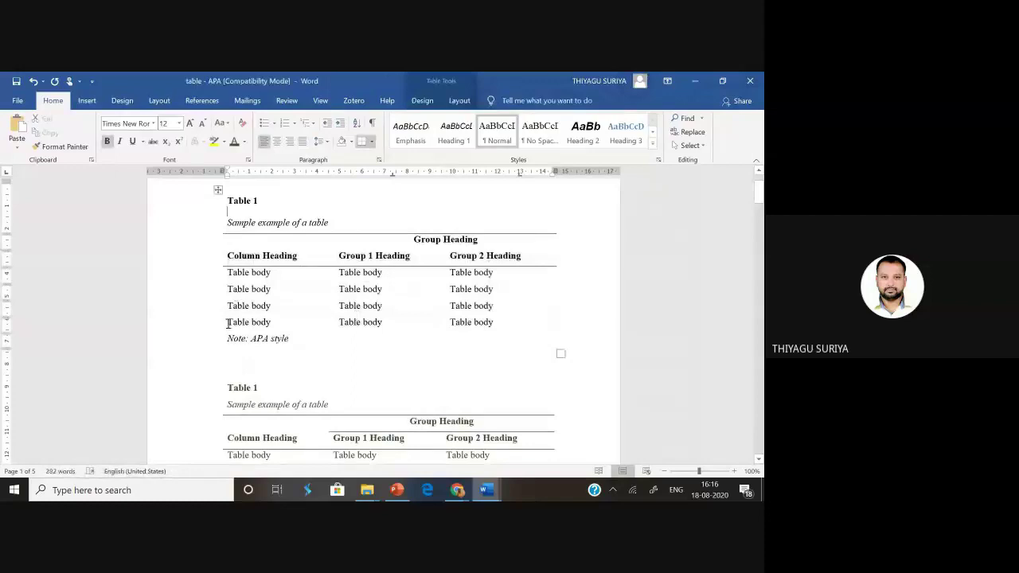
- Add a bottom border to the last Table body row of the first table
{"action": "left_click_drag", "start_coordinate": [229, 323], "coordinate": [509, 325]}
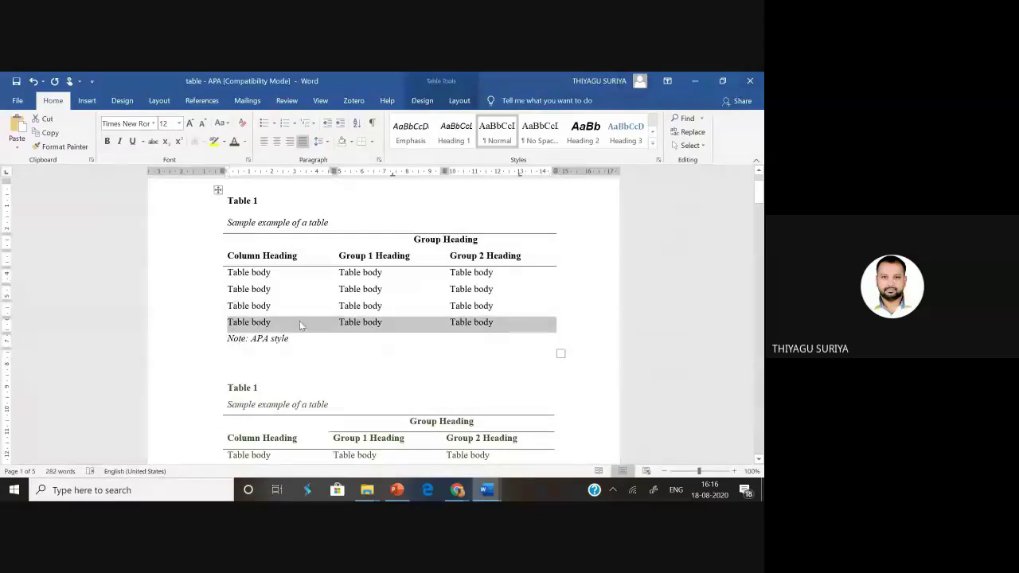
{"action": "left_click_drag", "start_coordinate": [299, 321], "coordinate": [533, 326]}
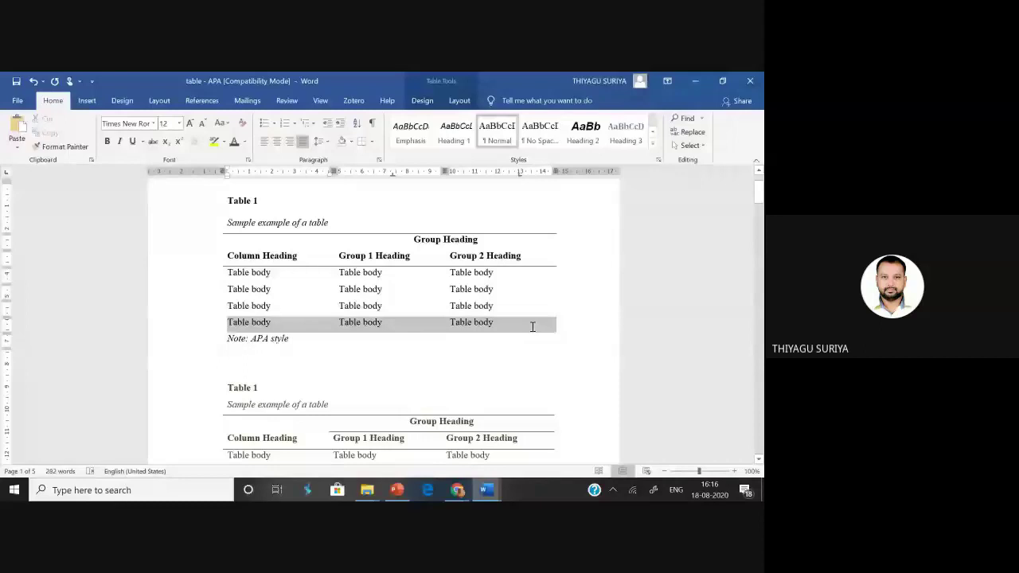
{"action": "left_click", "coordinate": [370, 142]}
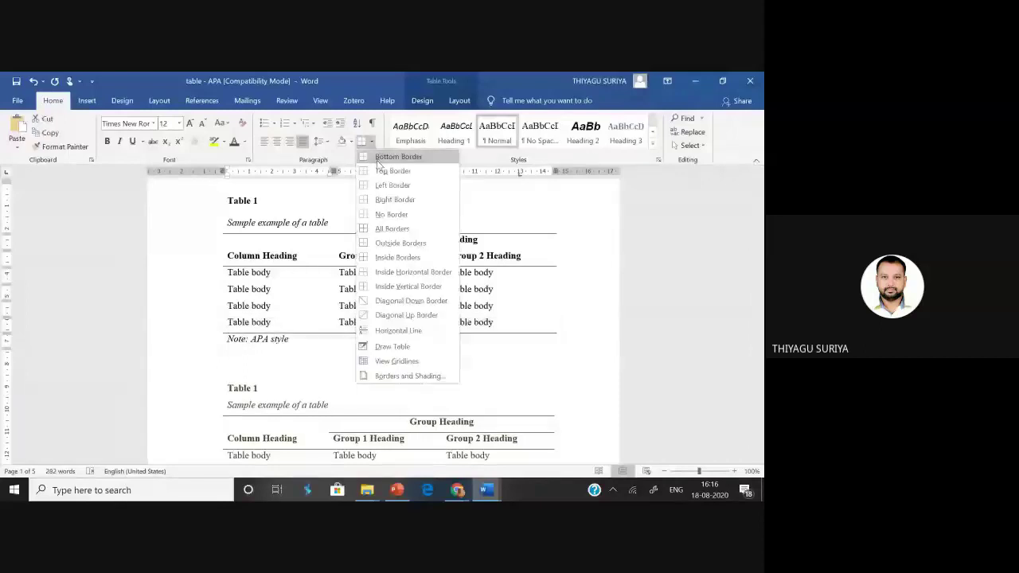
{"action": "left_click", "coordinate": [379, 159]}
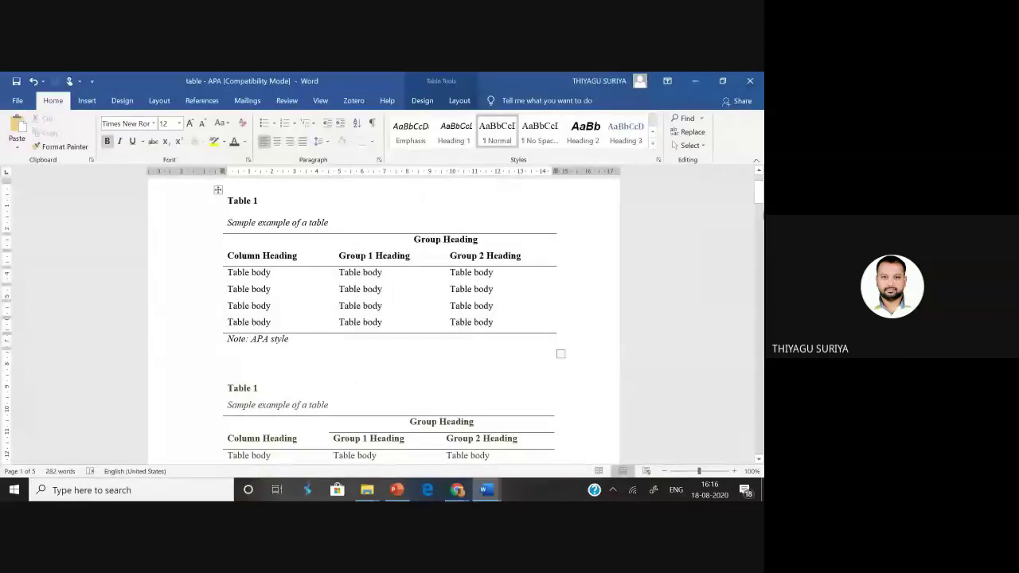
- Add a top border to the Group 1 Heading and Group 2 Heading cells of the first table, matching the sample table
{"action": "scroll", "coordinate": [559, 222], "scroll_direction": "down", "scroll_amount": 4}
{"action": "left_click_drag", "start_coordinate": [474, 262], "coordinate": [411, 262]}
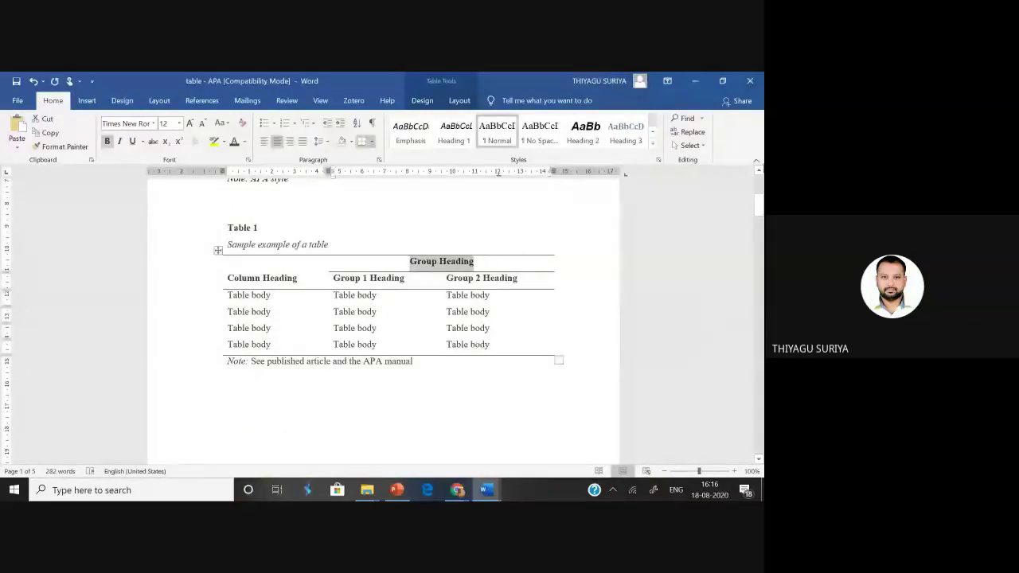
{"action": "scroll", "coordinate": [312, 299], "scroll_direction": "up", "scroll_amount": 5}
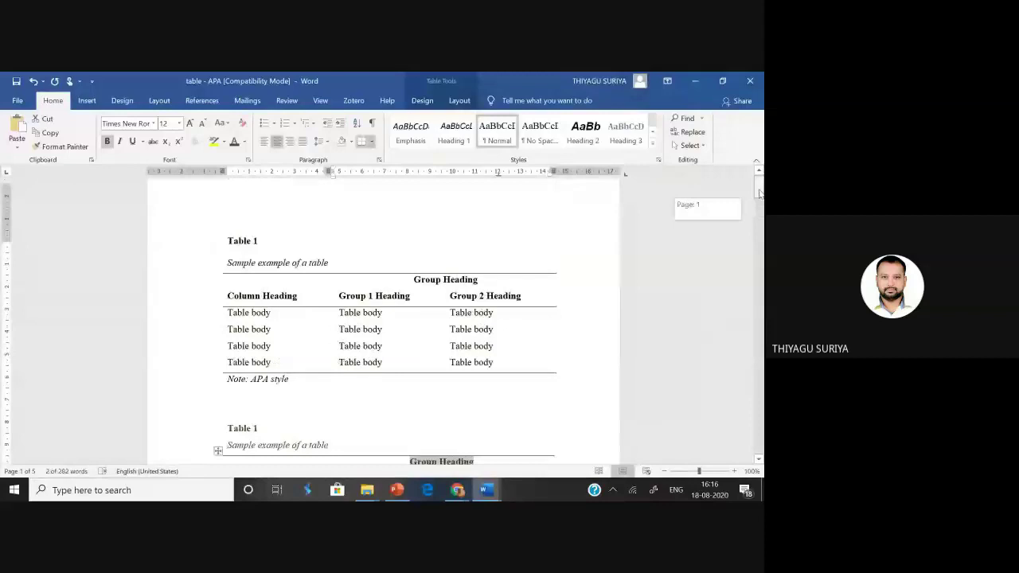
{"action": "scroll", "coordinate": [311, 300], "scroll_direction": "up", "scroll_amount": 1}
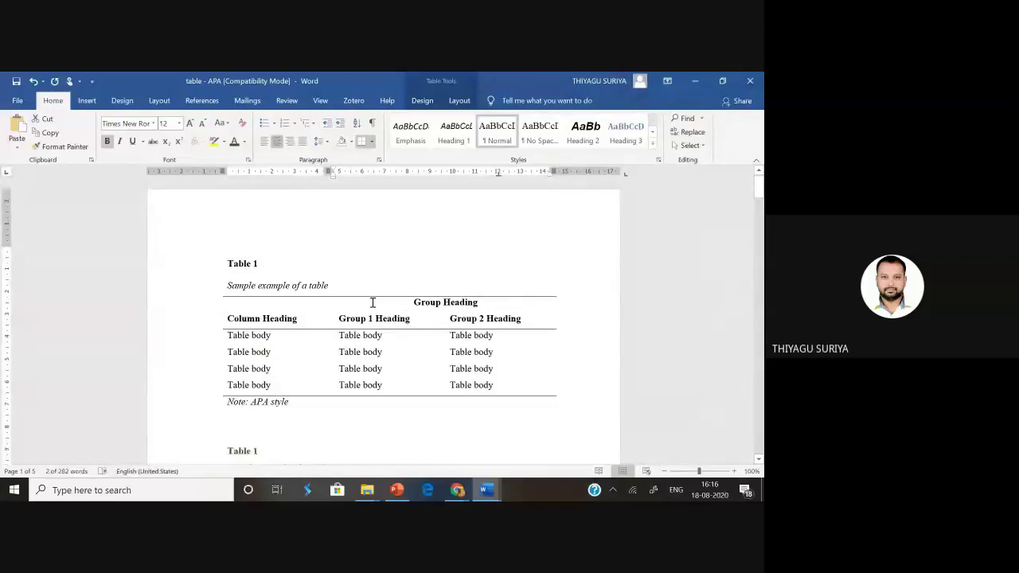
{"action": "left_click", "coordinate": [413, 303]}
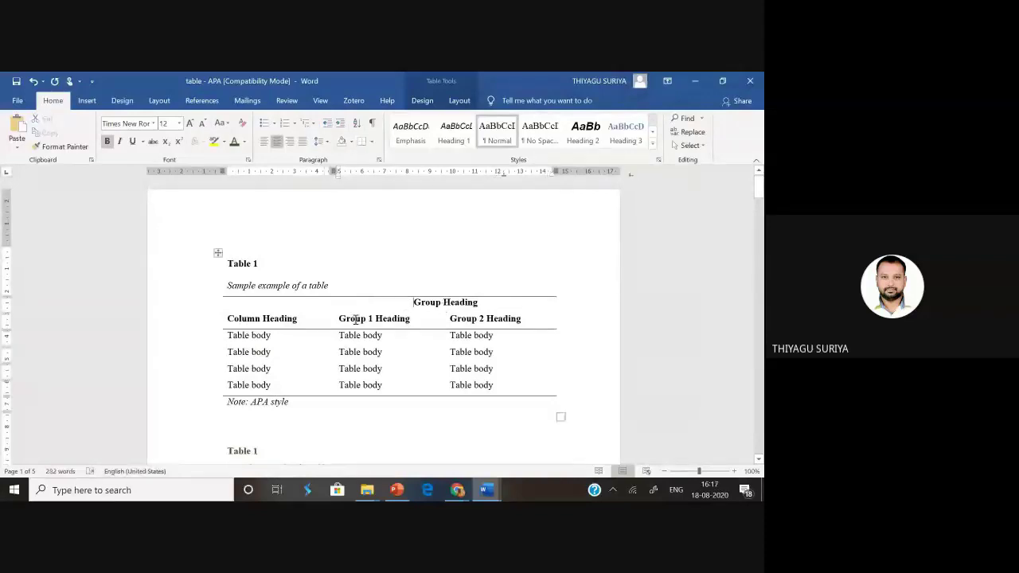
{"action": "left_click_drag", "start_coordinate": [344, 319], "coordinate": [462, 320]}
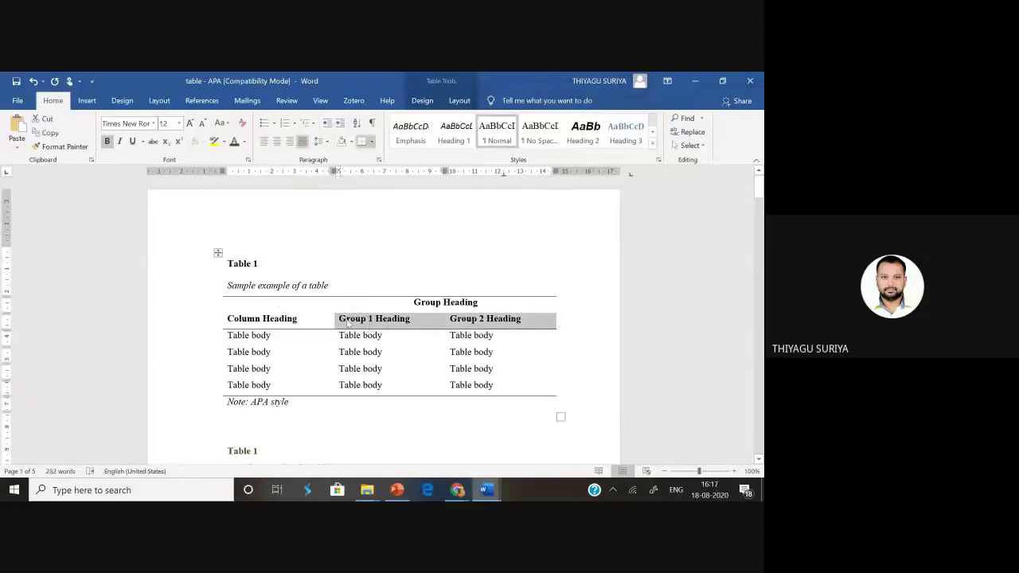
{"action": "left_click_drag", "start_coordinate": [348, 323], "coordinate": [513, 319]}
{"action": "left_click", "coordinate": [370, 142]}
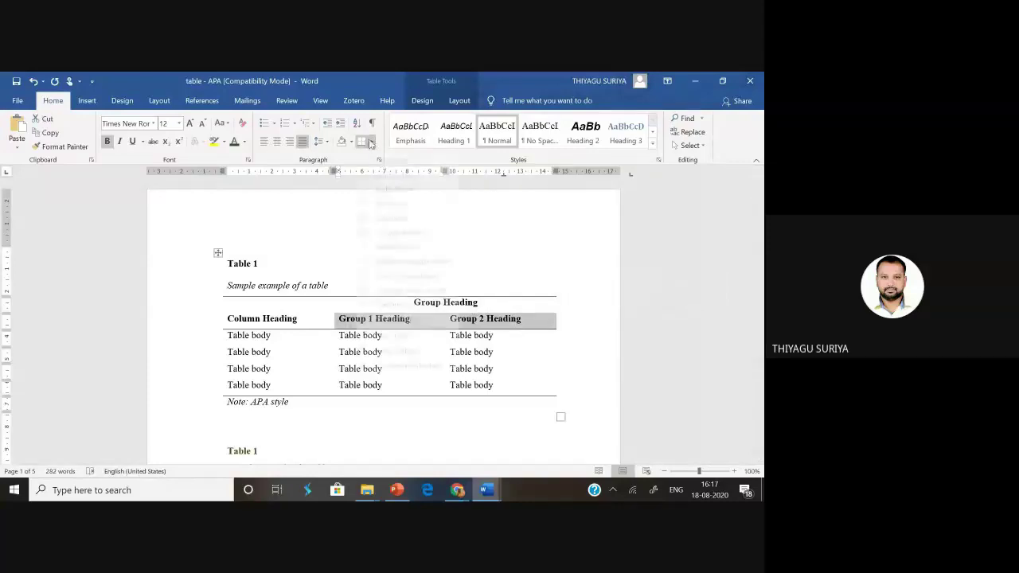
{"action": "left_click", "coordinate": [393, 170]}
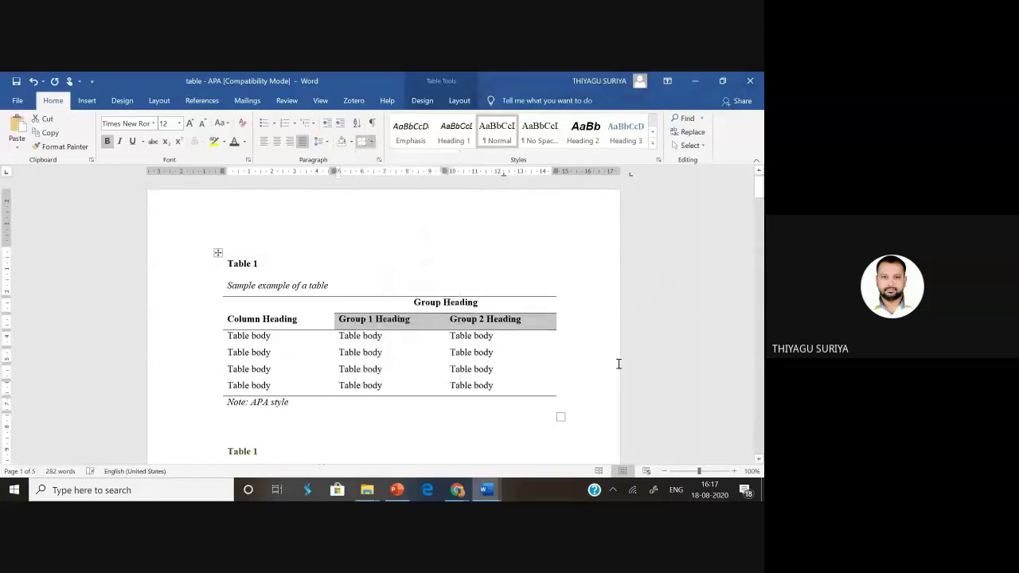
{"action": "left_click", "coordinate": [604, 367]}
- Review the first table's number, caption, headings, body rows and note against the sample table below it
{"action": "left_click_drag", "start_coordinate": [760, 192], "coordinate": [760, 202]}
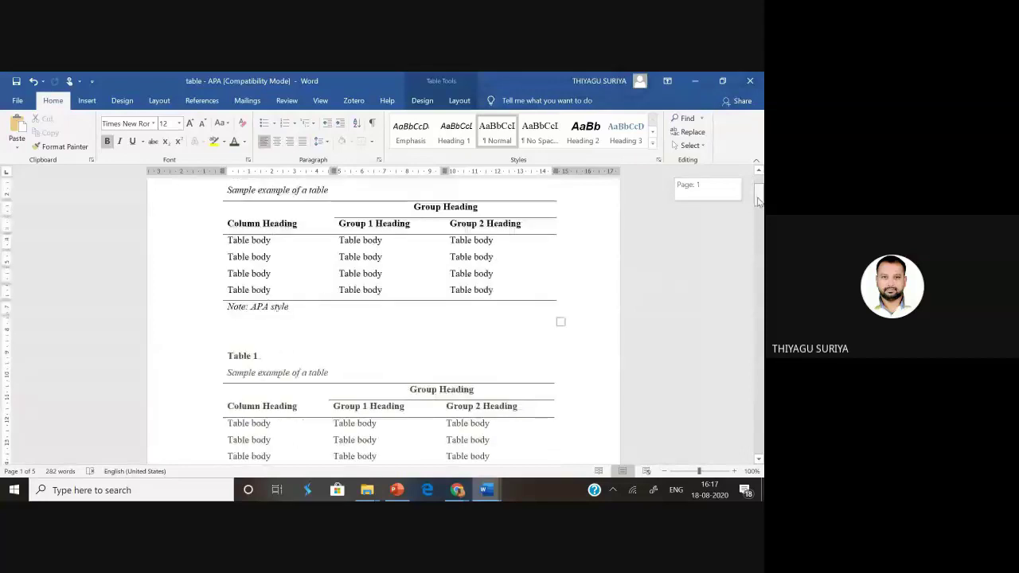
{"action": "left_click_drag", "start_coordinate": [761, 202], "coordinate": [757, 196]}
{"action": "left_click", "coordinate": [204, 264]}
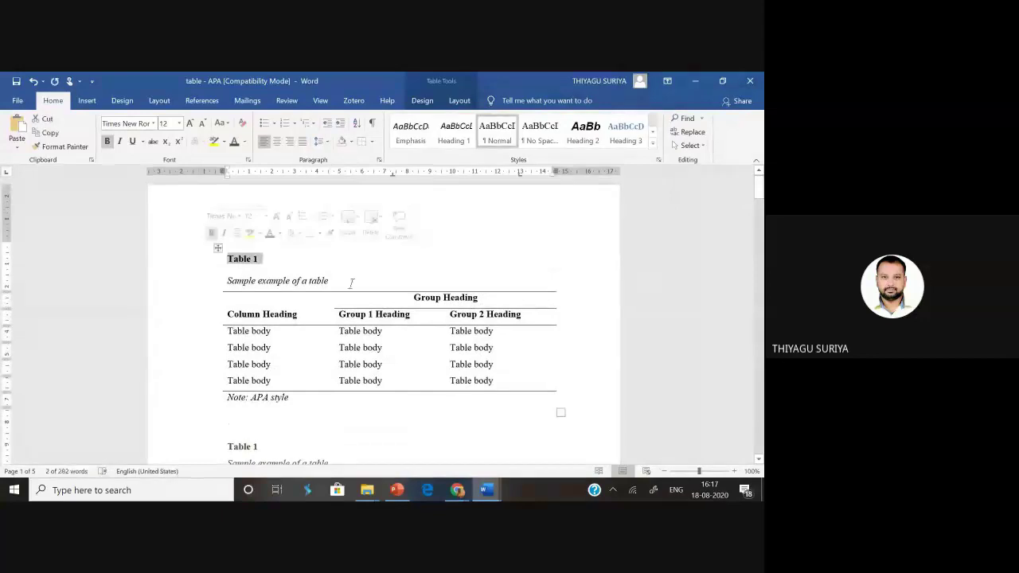
{"action": "left_click", "coordinate": [189, 310]}
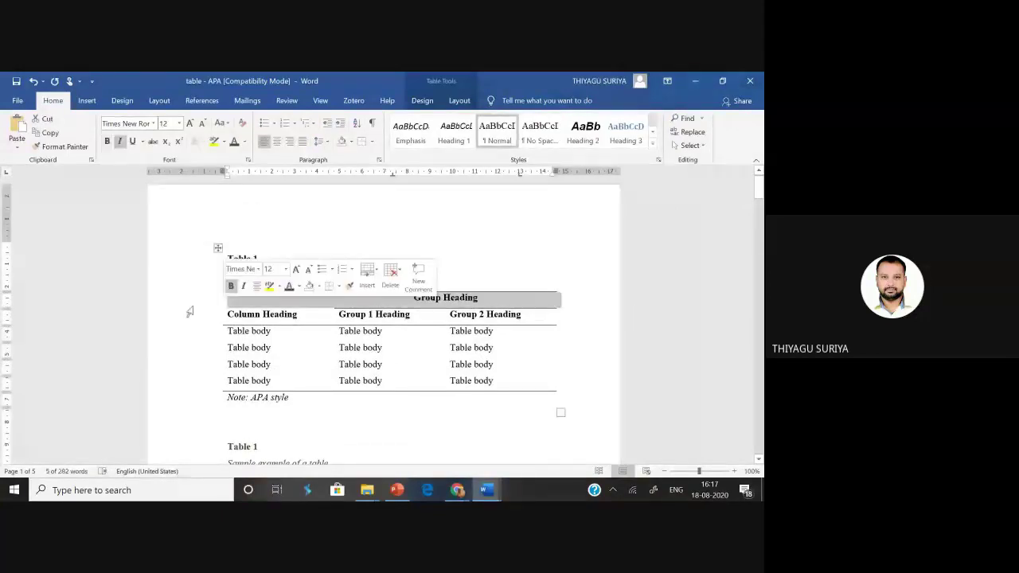
{"action": "left_click", "coordinate": [217, 336]}
{"action": "left_click_drag", "start_coordinate": [217, 337], "coordinate": [222, 398]}
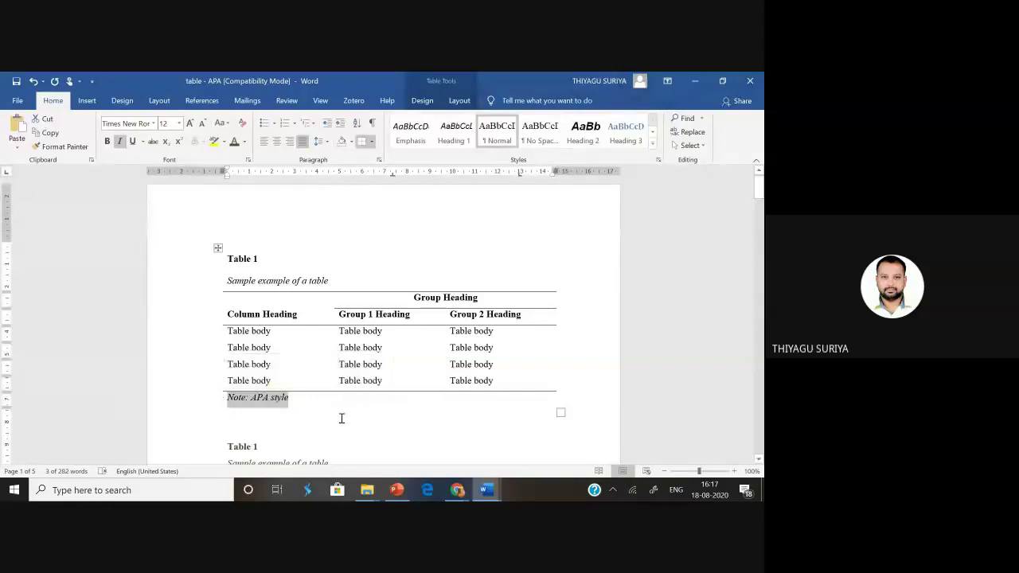
{"action": "left_click", "coordinate": [231, 411]}
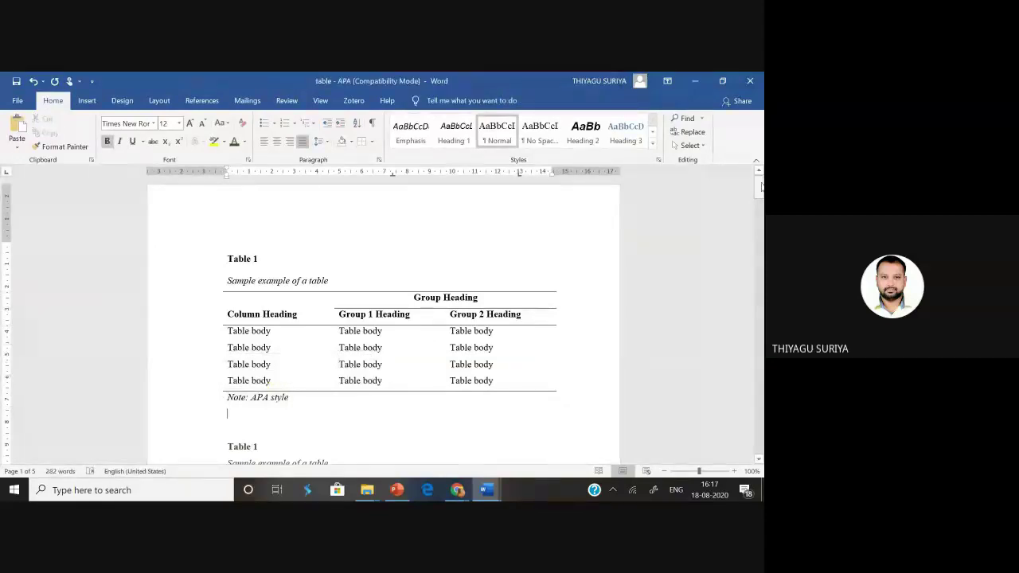
{"action": "left_click_drag", "start_coordinate": [761, 186], "coordinate": [761, 197]}
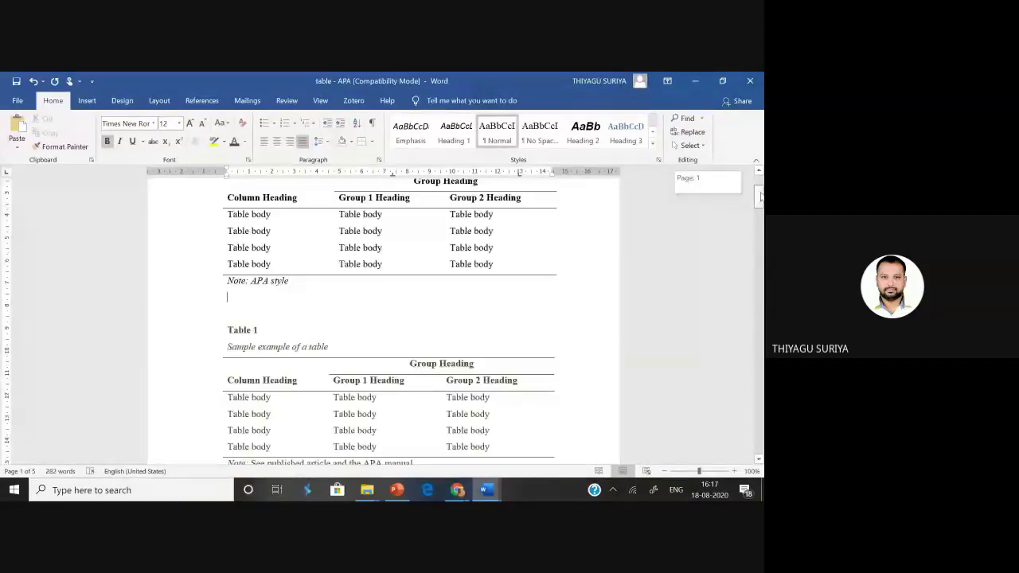
- Apply all borders to the table captioned "Analysis of the sample in terms of Gender"
{"action": "left_click_drag", "start_coordinate": [760, 197], "coordinate": [758, 243]}
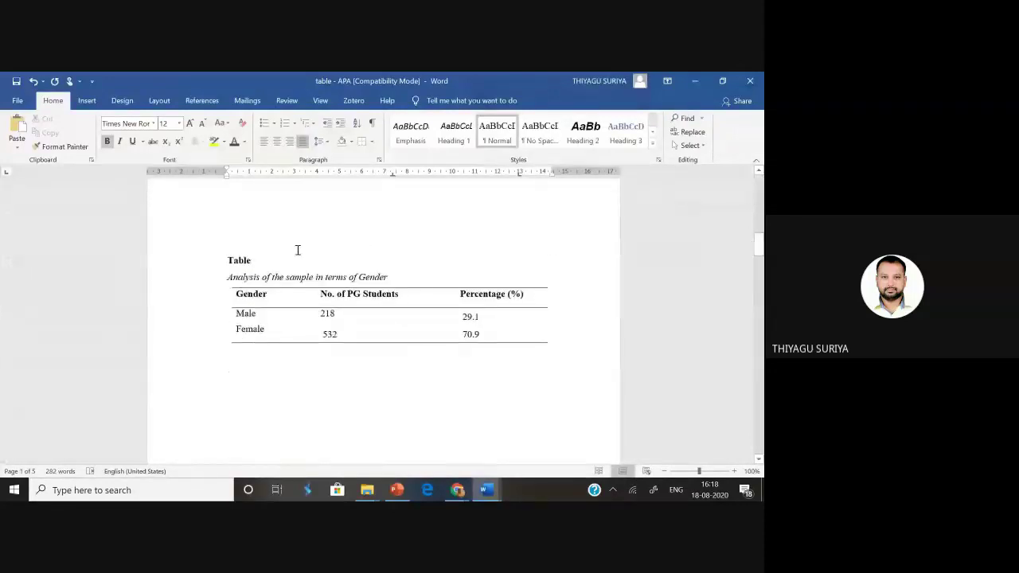
{"action": "left_click_drag", "start_coordinate": [232, 289], "coordinate": [488, 341]}
{"action": "left_click", "coordinate": [390, 386]}
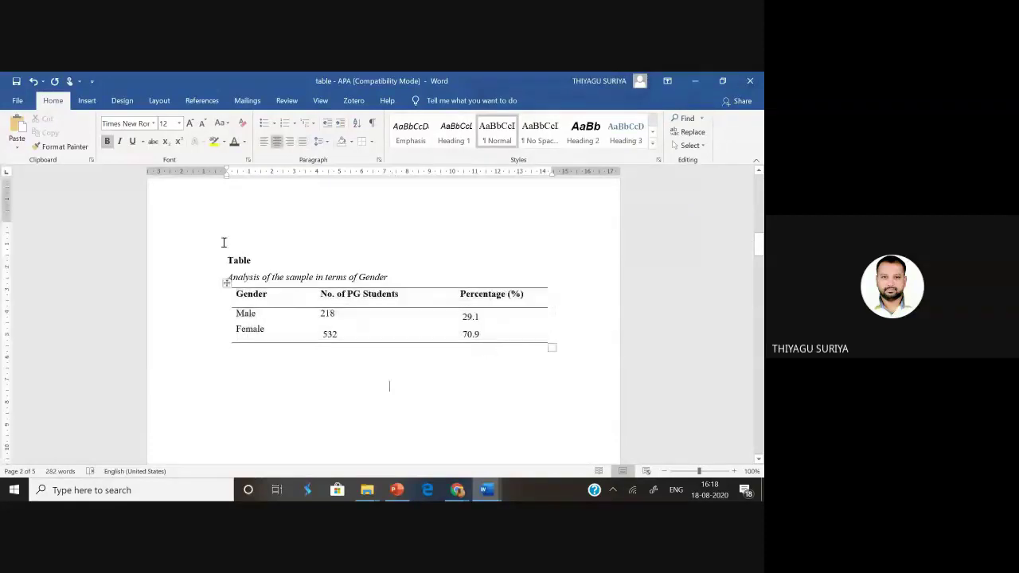
{"action": "left_click_drag", "start_coordinate": [246, 298], "coordinate": [506, 340]}
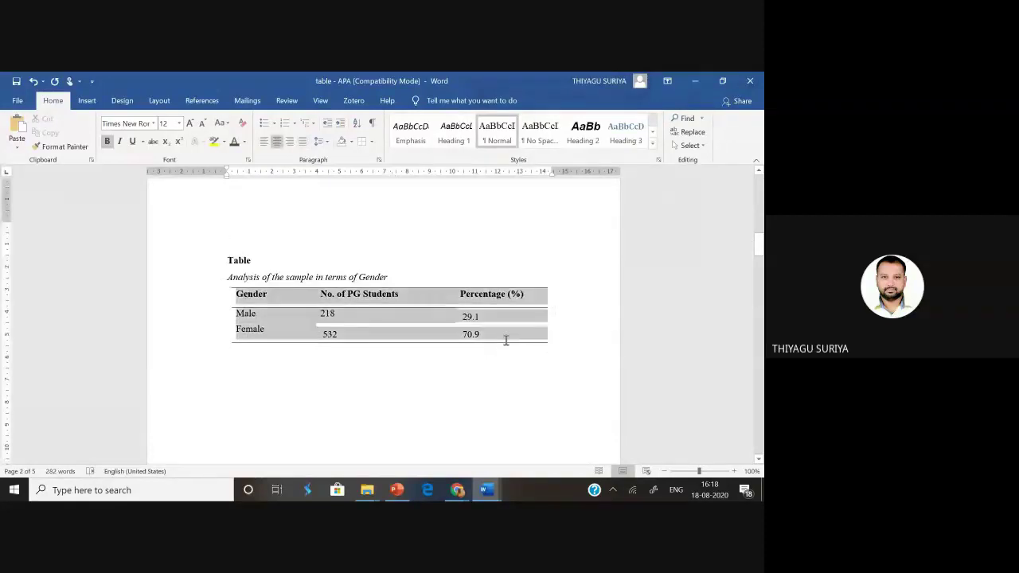
{"action": "left_click", "coordinate": [371, 141]}
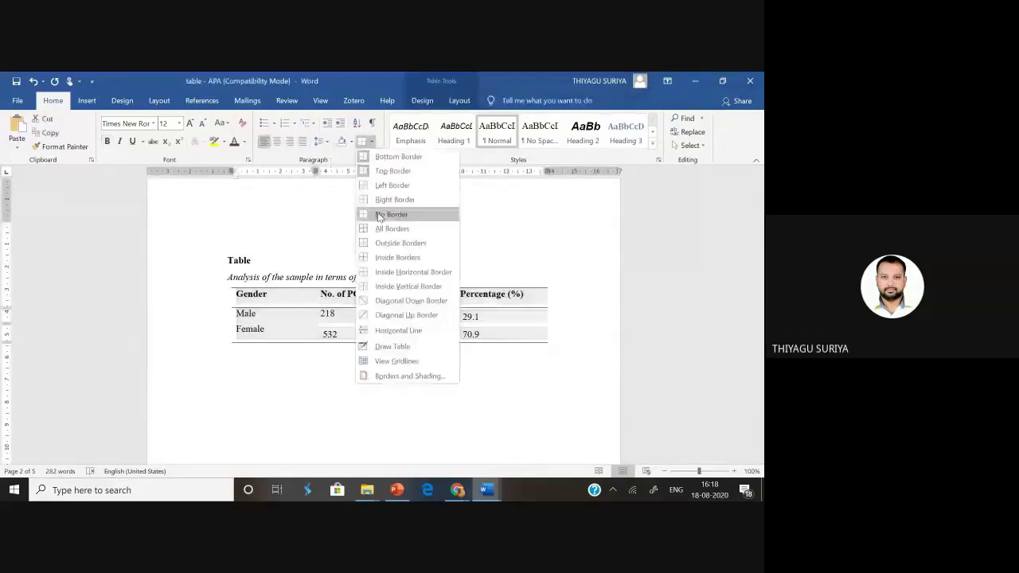
{"action": "left_click", "coordinate": [406, 318]}
{"action": "key", "text": "ctrl+z"}
- Centre the No. of PG Students and Percentage columns of the gender table and remove "(%)" from the Percentage heading
{"action": "left_click_drag", "start_coordinate": [336, 297], "coordinate": [466, 341]}
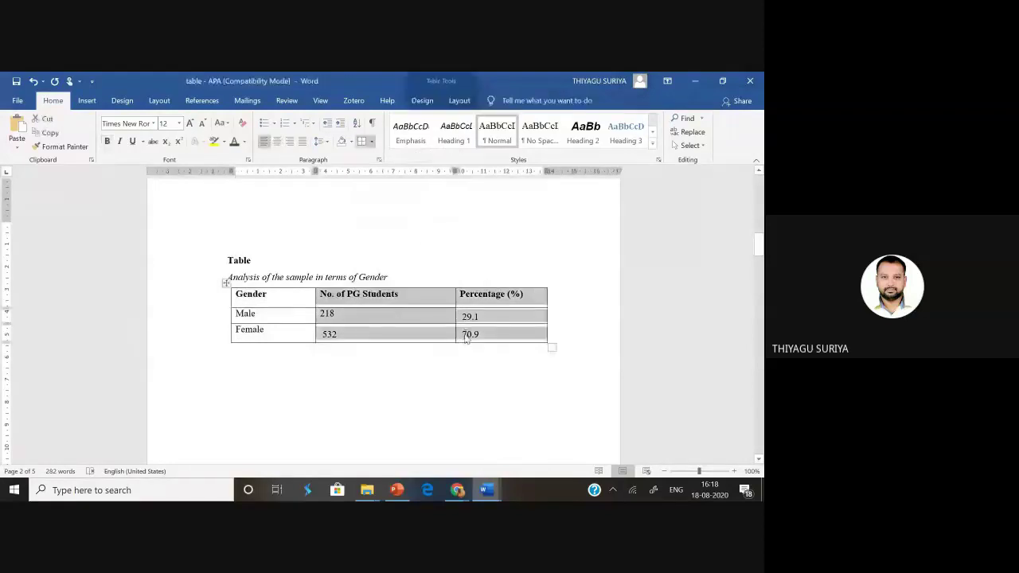
{"action": "key", "text": "ctrl+z"}
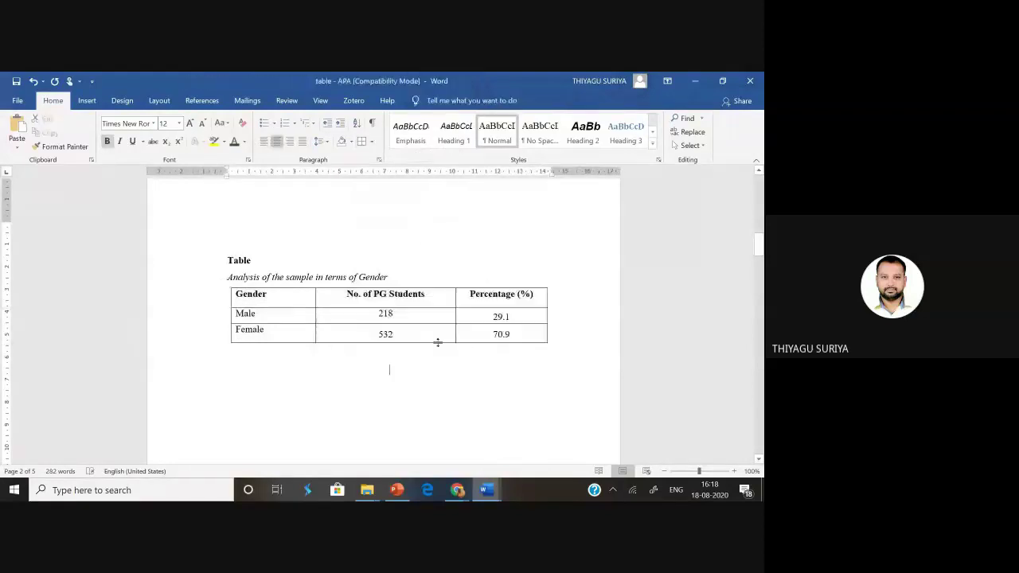
{"action": "left_click", "coordinate": [525, 296]}
{"action": "key", "text": "BackSpace"}
{"action": "key", "text": "BackSpace"}
{"action": "key", "text": "BackSpace"}
{"action": "key", "text": "BackSpace"}
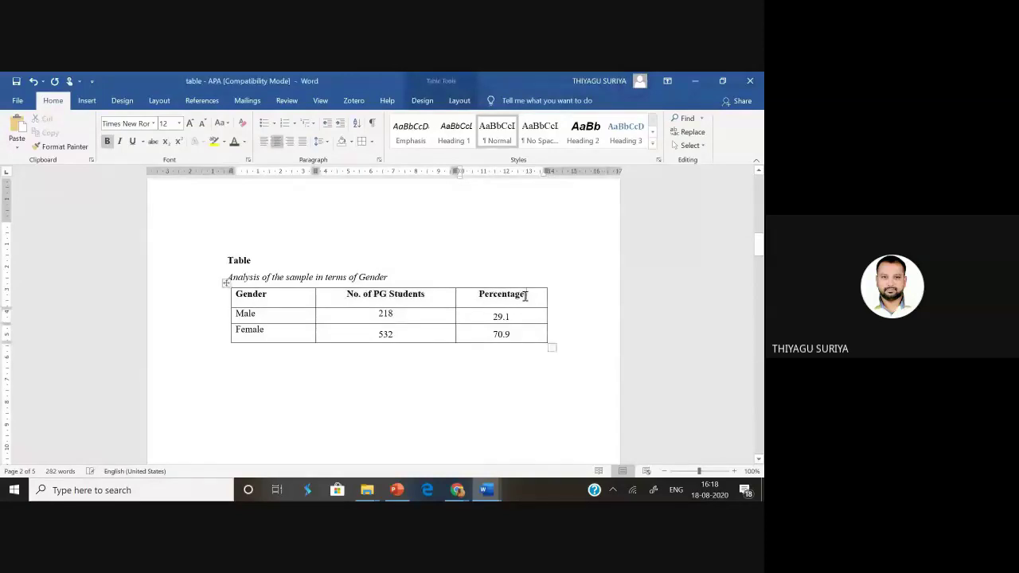
{"action": "left_click", "coordinate": [475, 391]}
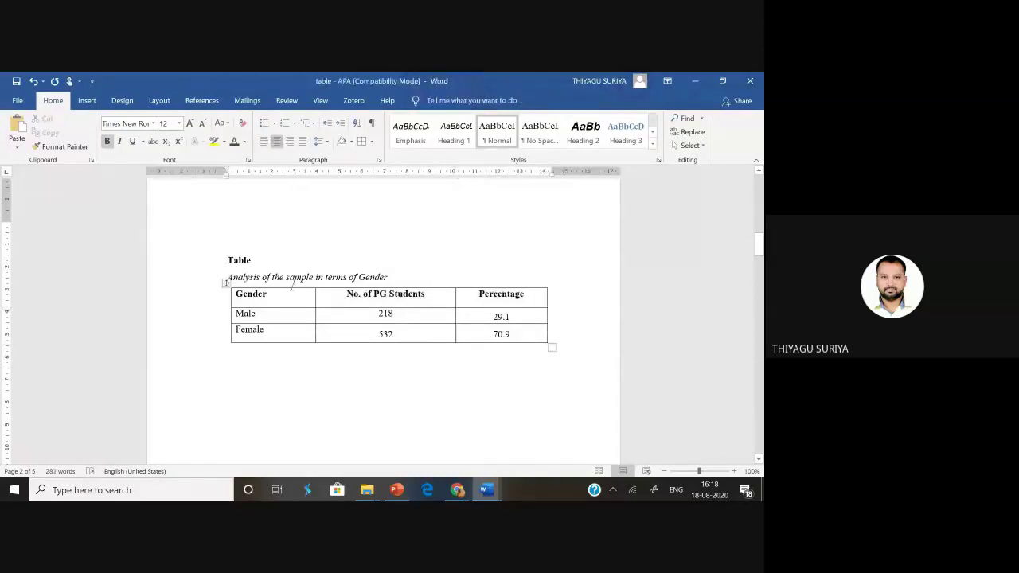
- Complete the label above the gender table's caption with the number 2
{"action": "left_click", "coordinate": [262, 259]}
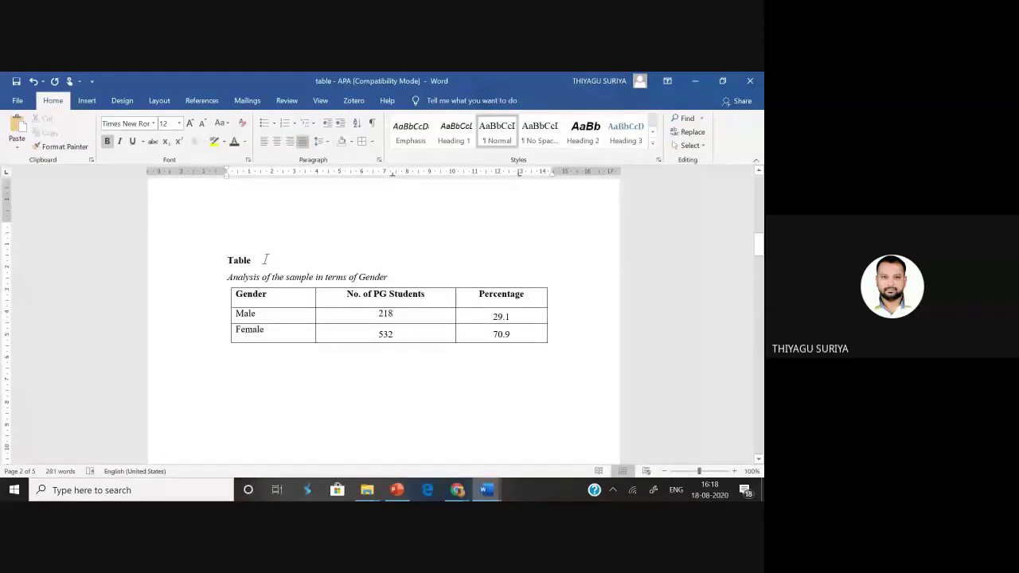
{"action": "type", "text": "2"}
{"action": "left_click_drag", "start_coordinate": [405, 277], "coordinate": [170, 281]}
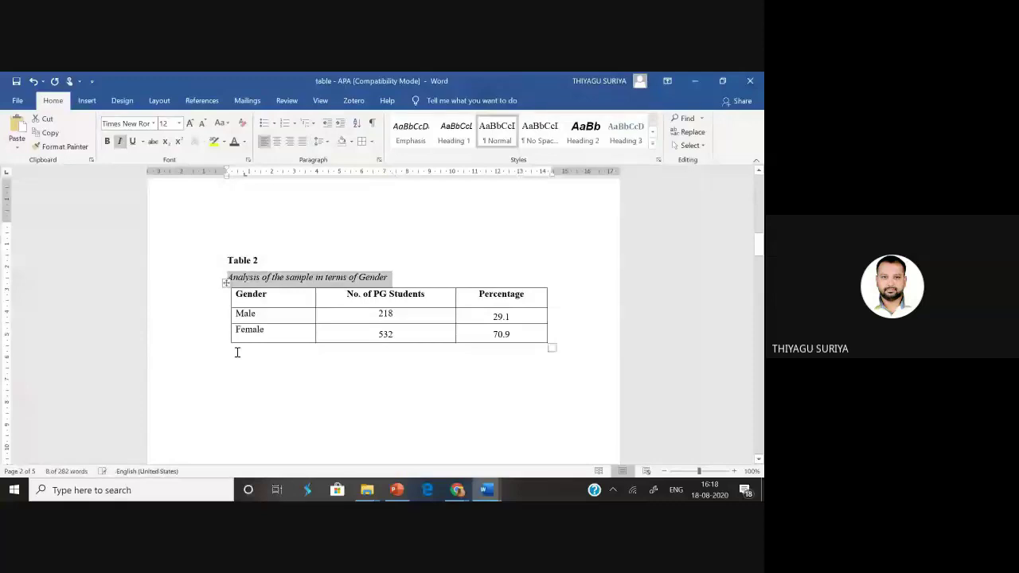
- Add a left-aligned line "Note:" directly below the gender table and format it as italic without bold
{"action": "left_click", "coordinate": [306, 367]}
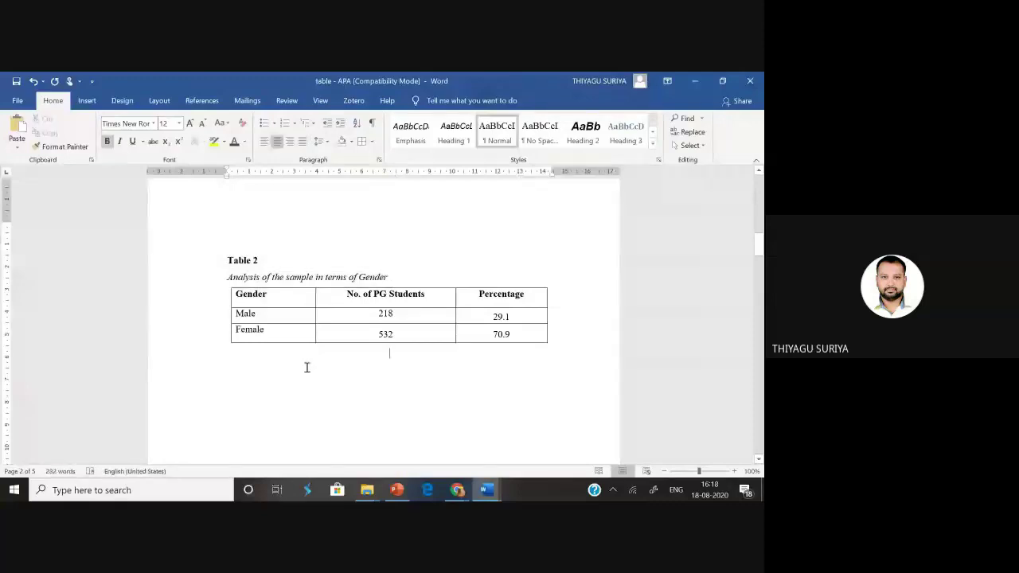
{"action": "key", "text": "ctrl+l"}
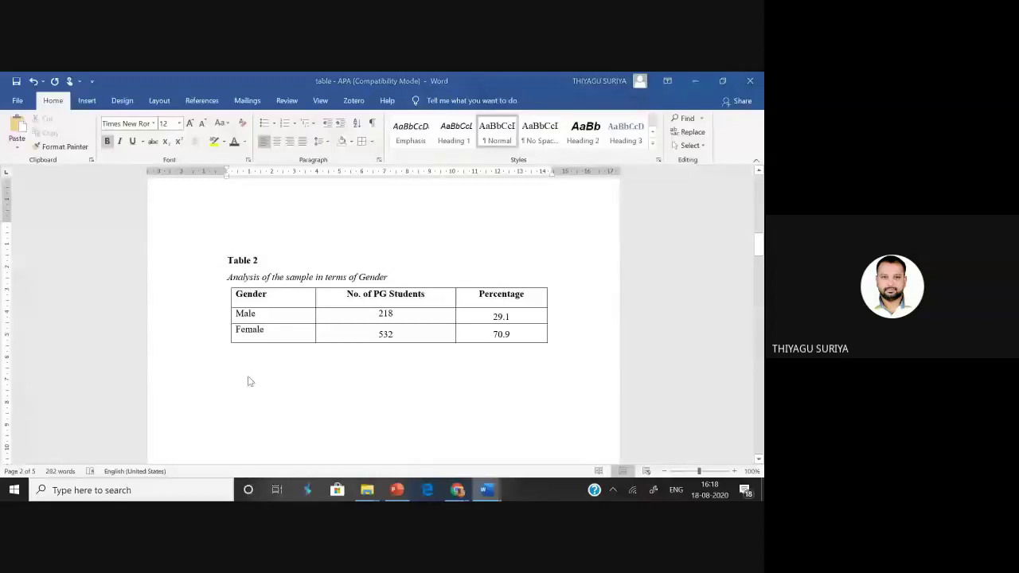
{"action": "key", "text": "ctrl+n"}
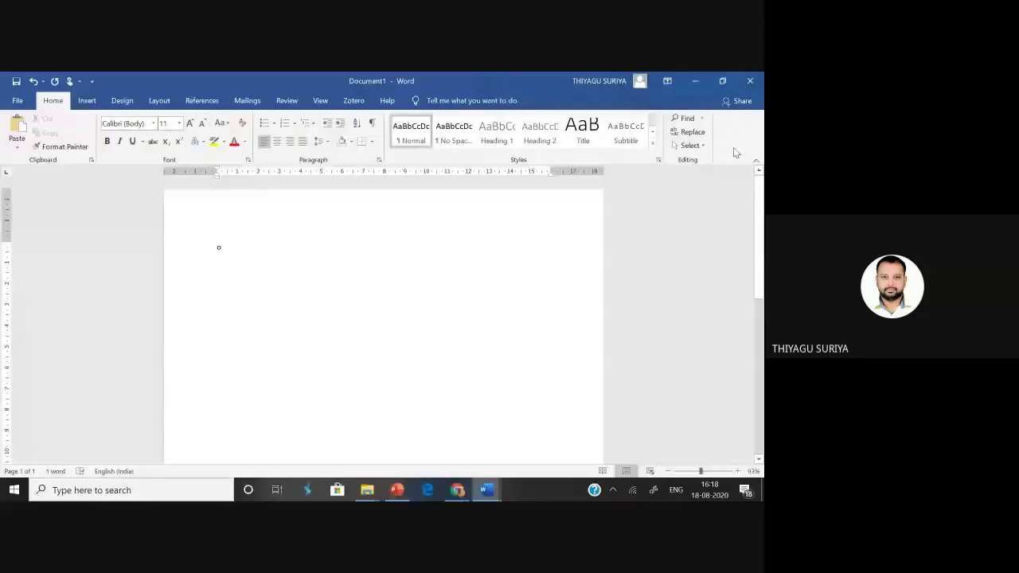
{"action": "key", "text": "alt+Tab"}
{"action": "type", "text": "NOT"}
{"action": "key", "text": "BackSpace"}
{"action": "key", "text": "BackSpace"}
{"action": "type", "text": "o"}
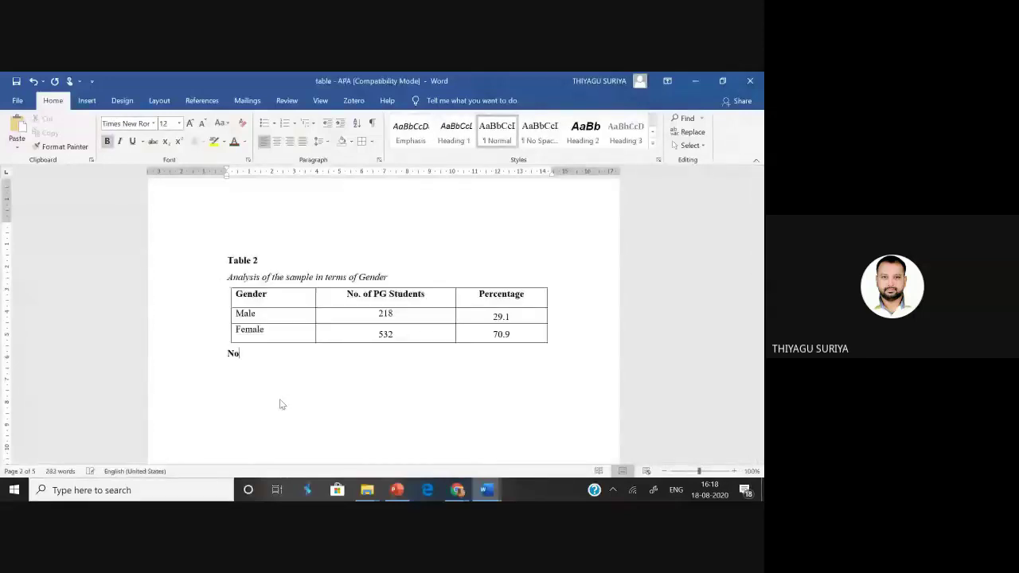
{"action": "type", "text": "te:"}
{"action": "left_click", "coordinate": [146, 357]}
{"action": "key", "text": "ctrl+b"}
{"action": "key", "text": "ctrl+i"}
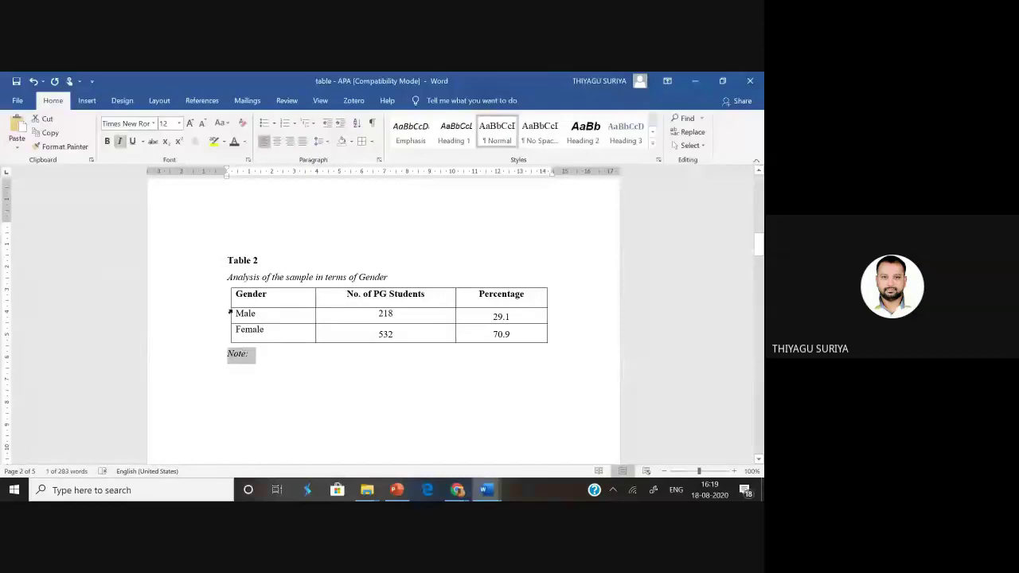
- Move the left border of the gender table slightly outward toward the left edge of its caption
{"action": "left_click_drag", "start_coordinate": [229, 312], "coordinate": [224, 310]}
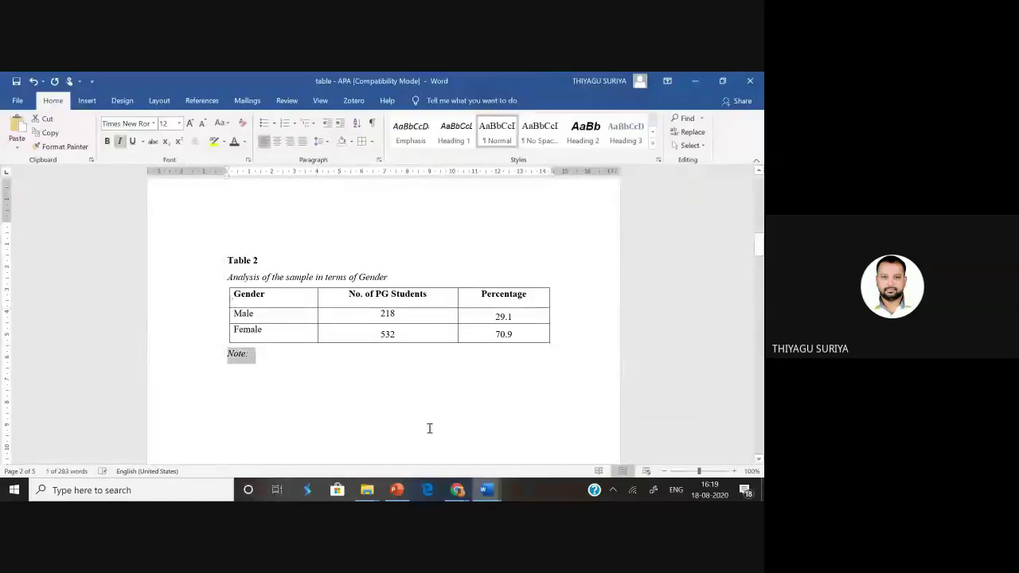
{"action": "left_click", "coordinate": [311, 360]}
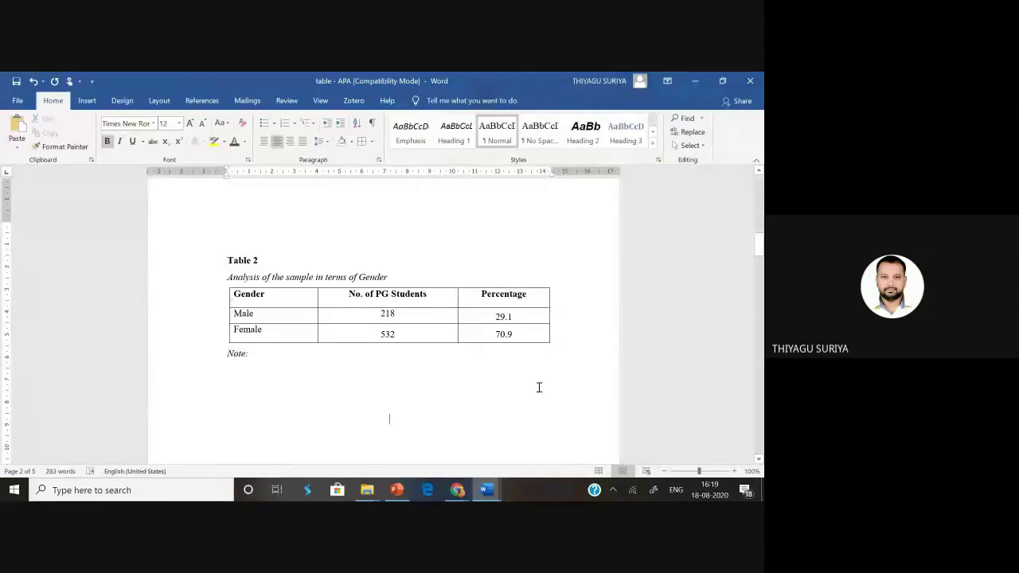
- Check the text alignment of the Gender, No. of PG Students and Percentage columns in Table 2
{"action": "left_click_drag", "start_coordinate": [239, 295], "coordinate": [252, 334]}
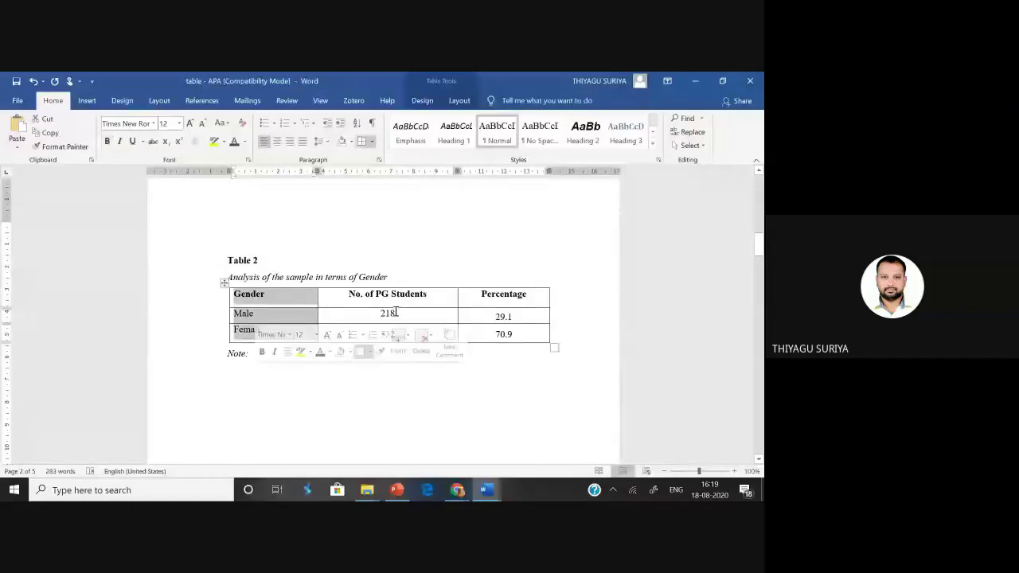
{"action": "left_click", "coordinate": [396, 313]}
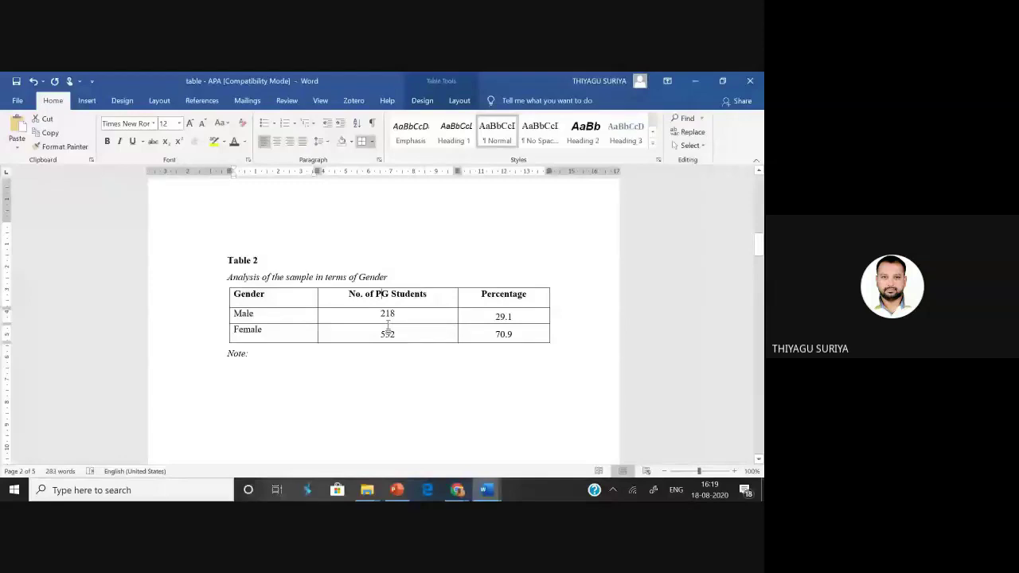
{"action": "left_click", "coordinate": [393, 336], "text": "shift"}
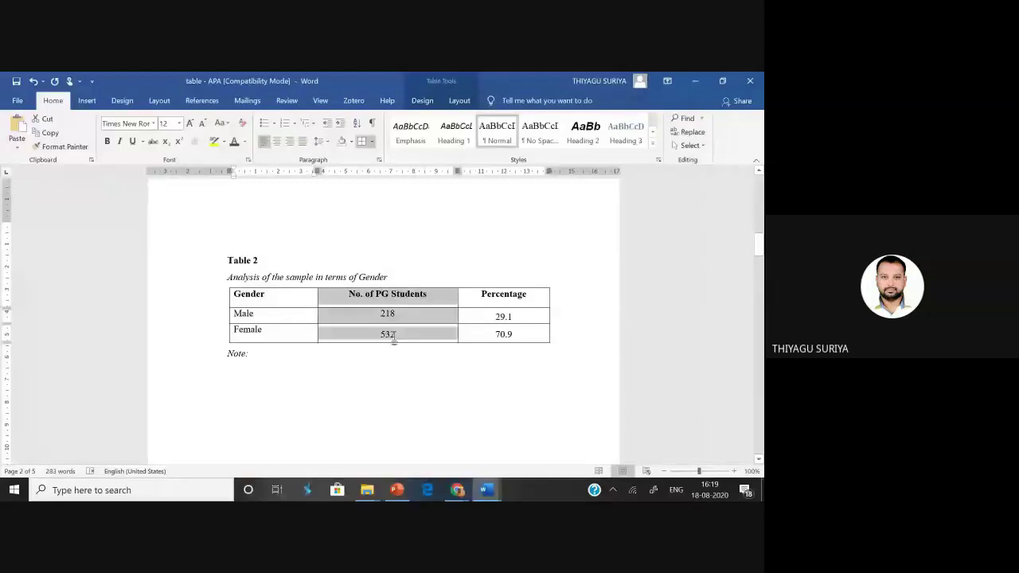
{"action": "left_click", "coordinate": [386, 314]}
{"action": "left_click_drag", "start_coordinate": [386, 314], "coordinate": [388, 335]}
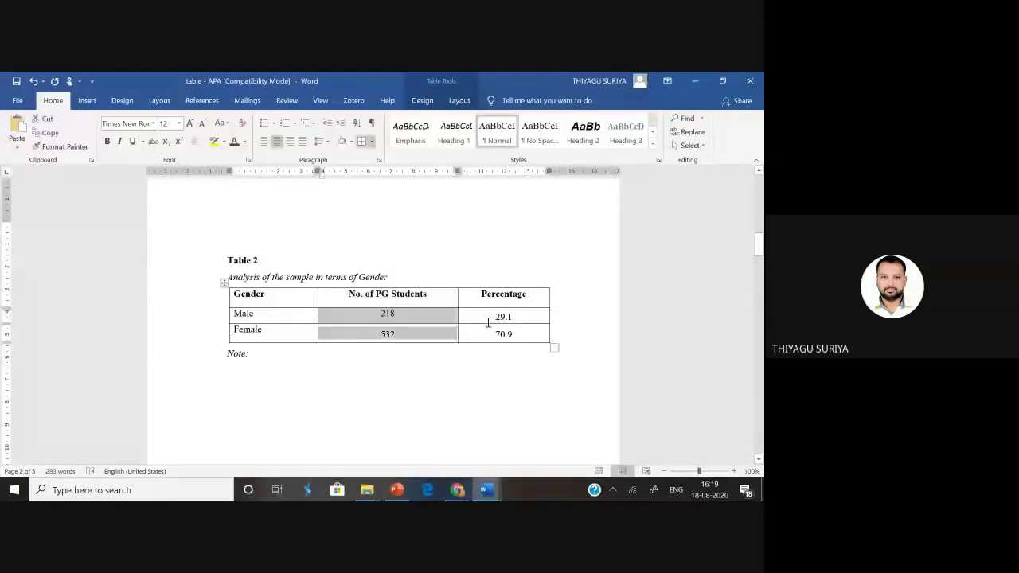
{"action": "left_click_drag", "start_coordinate": [488, 322], "coordinate": [500, 332]}
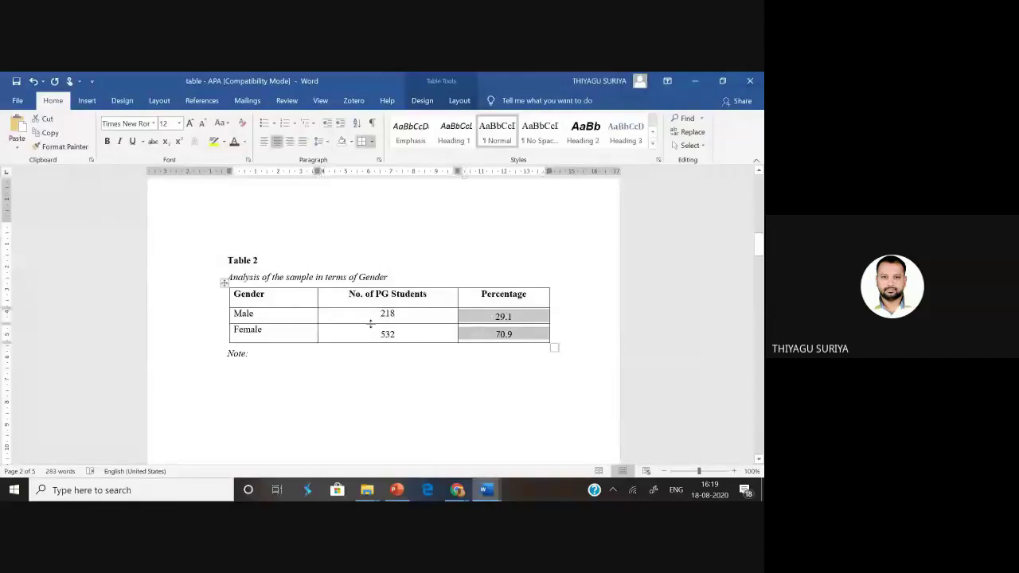
- Remove all borders from the whole gender table under Table 2
{"action": "left_click", "coordinate": [316, 368]}
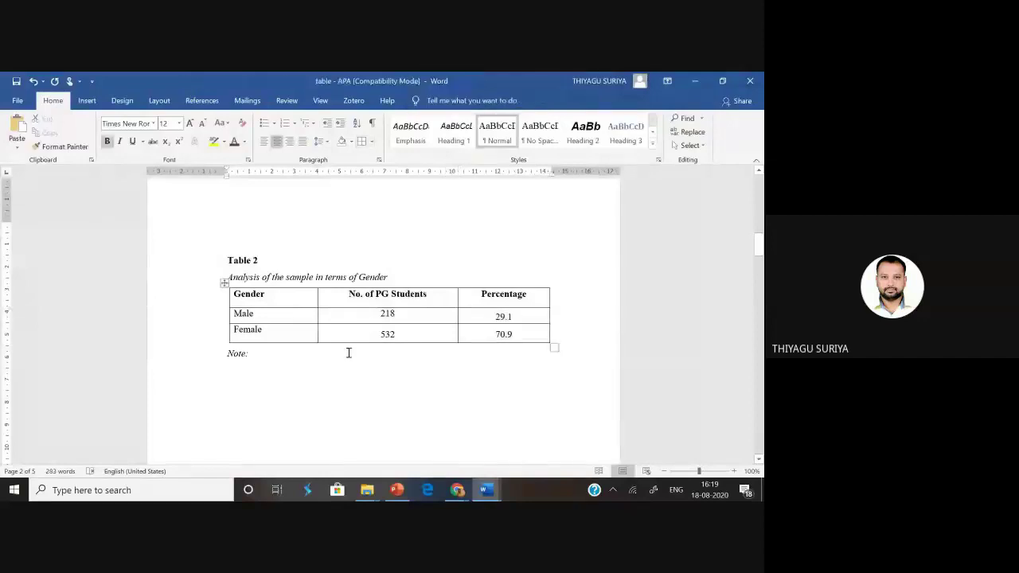
{"action": "left_click_drag", "start_coordinate": [244, 297], "coordinate": [523, 333]}
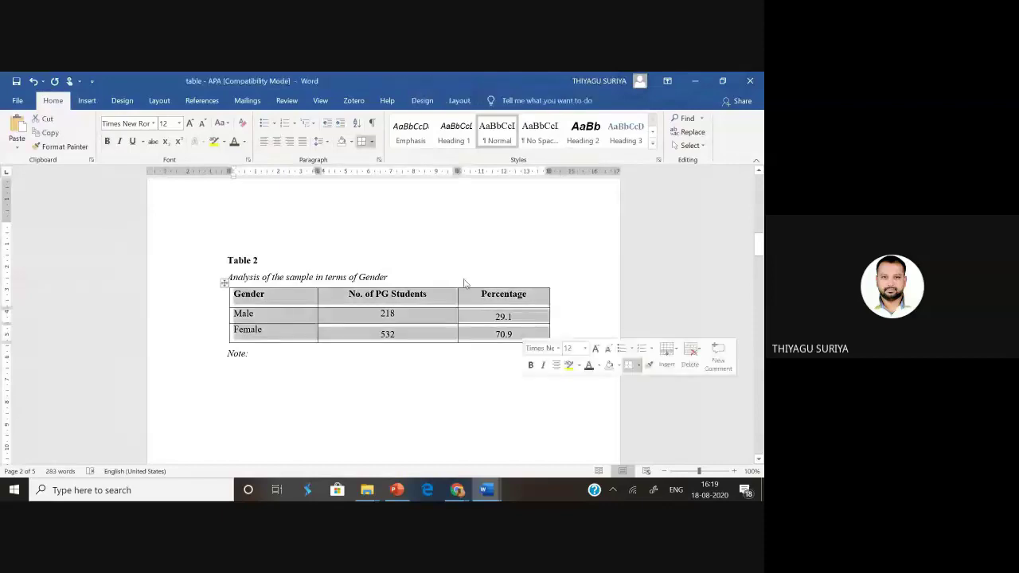
{"action": "left_click", "coordinate": [371, 142]}
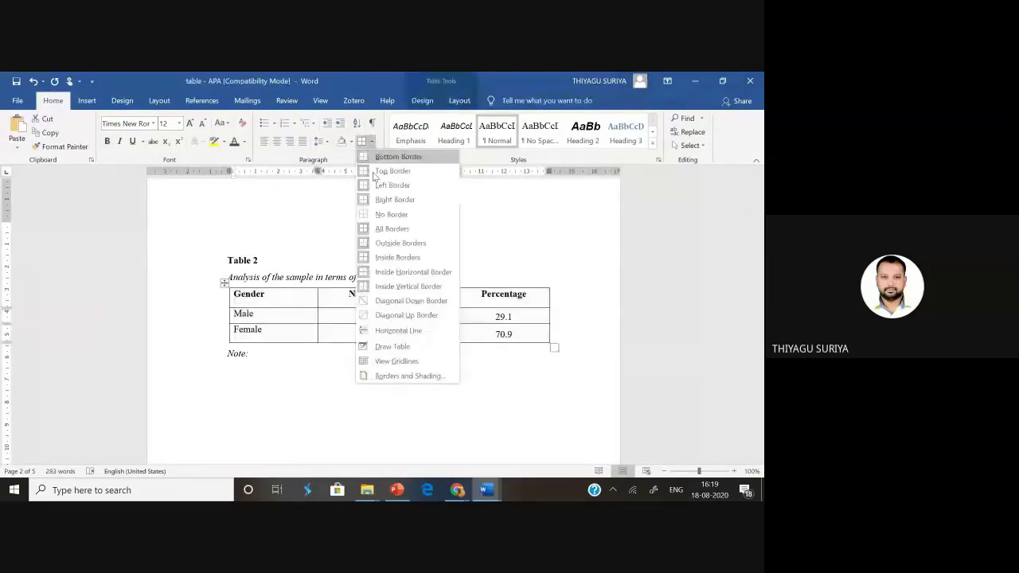
{"action": "left_click", "coordinate": [391, 214]}
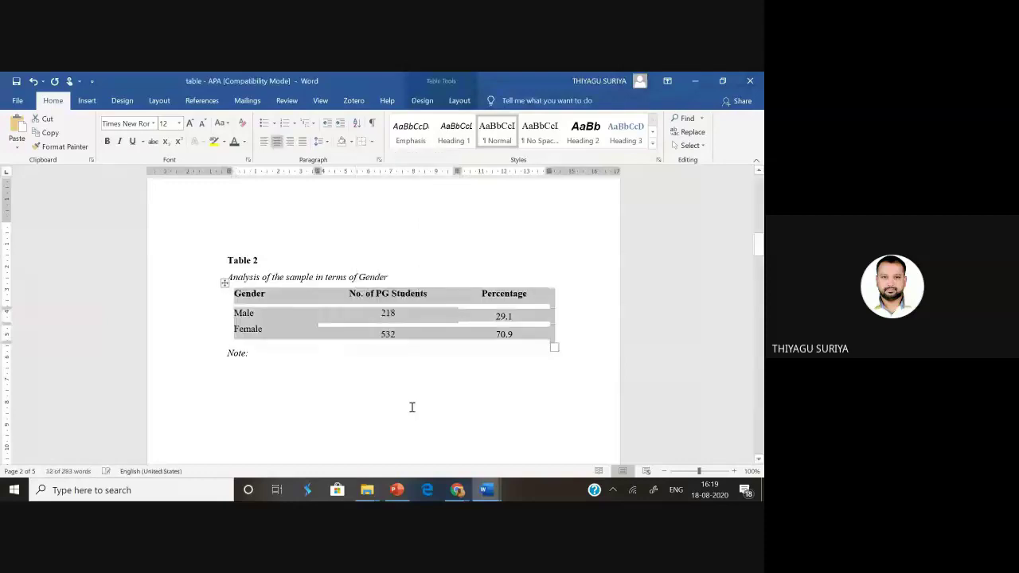
{"action": "left_click", "coordinate": [413, 408]}
- Add a bottom border and a top border to the header row of Table 2
{"action": "left_click_drag", "start_coordinate": [238, 294], "coordinate": [518, 294]}
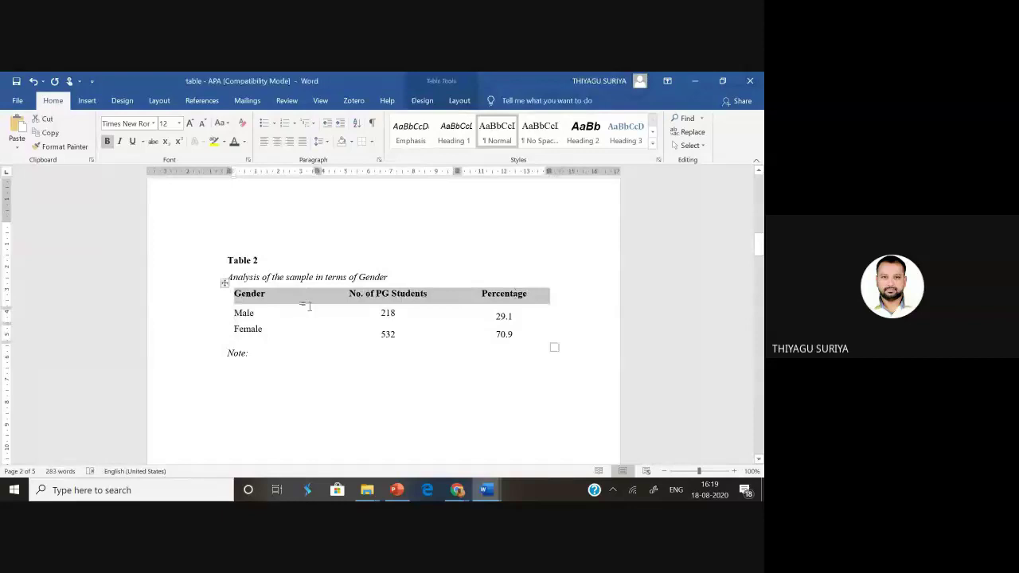
{"action": "left_click", "coordinate": [371, 143]}
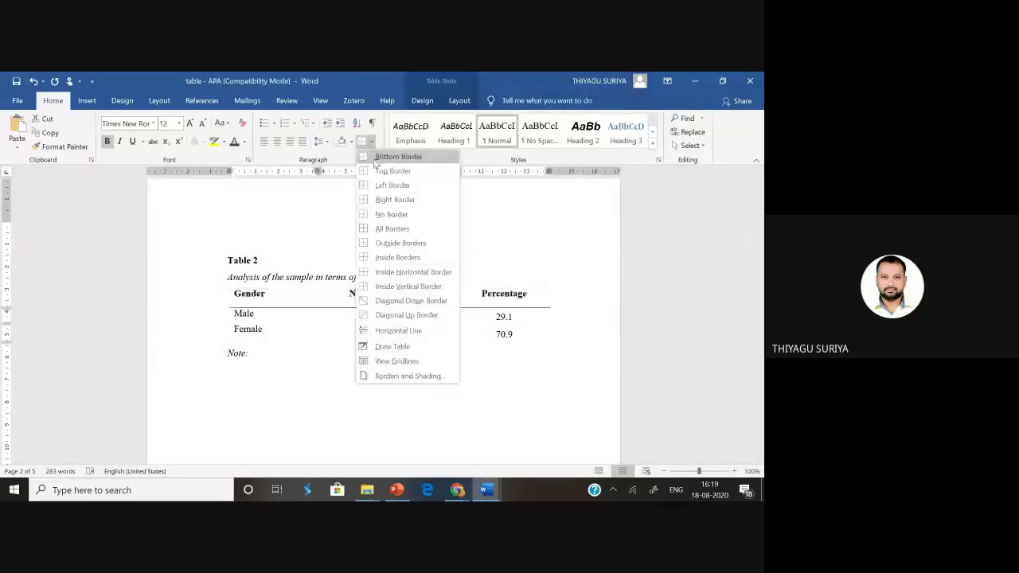
{"action": "left_click", "coordinate": [374, 162]}
{"action": "left_click", "coordinate": [372, 142]}
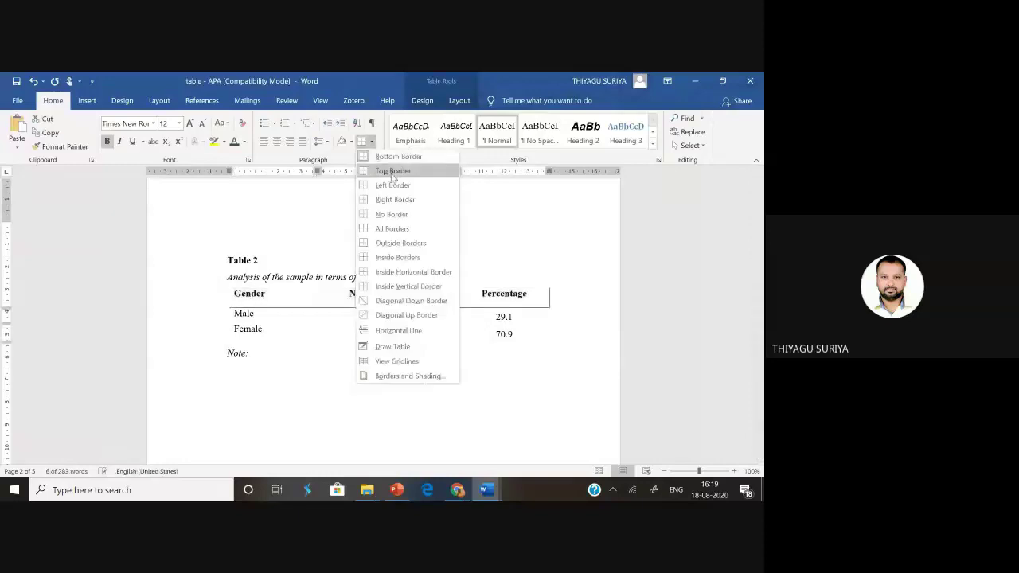
{"action": "left_click", "coordinate": [392, 171]}
{"action": "left_click", "coordinate": [417, 438]}
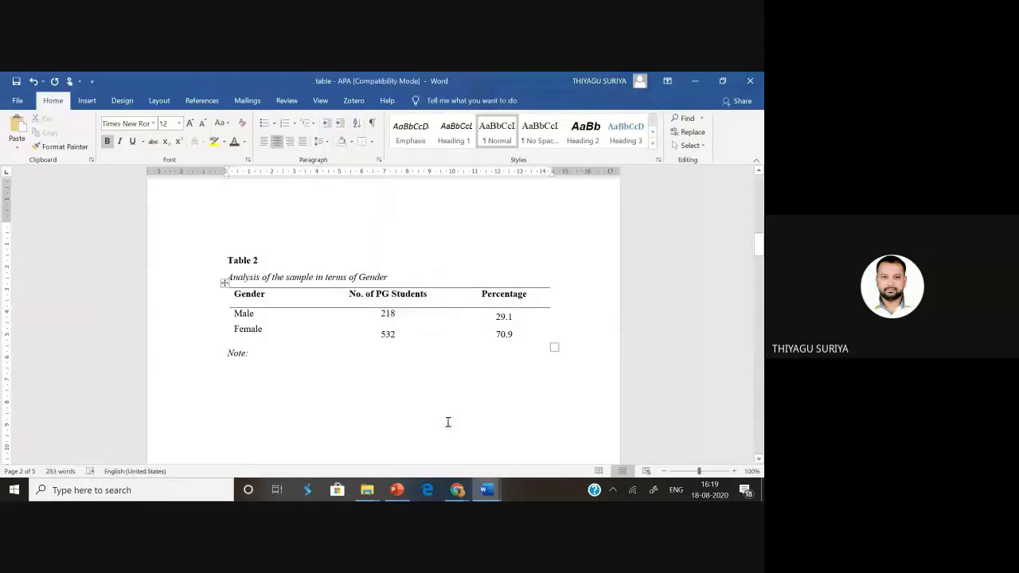
- Add a bottom border beneath the Female row to close off Table 2
{"action": "left_click_drag", "start_coordinate": [245, 331], "coordinate": [505, 332]}
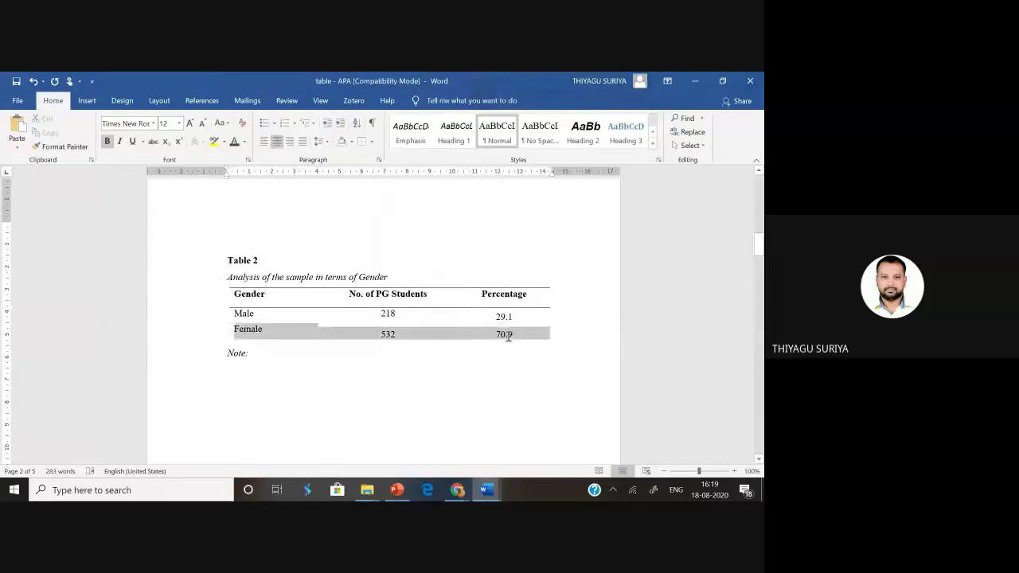
{"action": "left_click", "coordinate": [370, 142]}
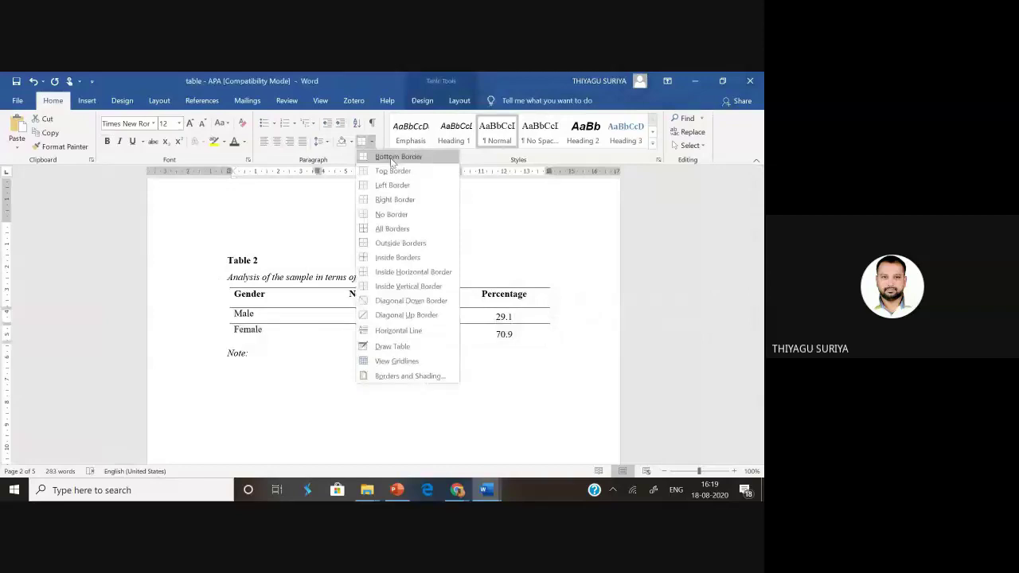
{"action": "left_click", "coordinate": [398, 157]}
{"action": "left_click", "coordinate": [579, 408]}
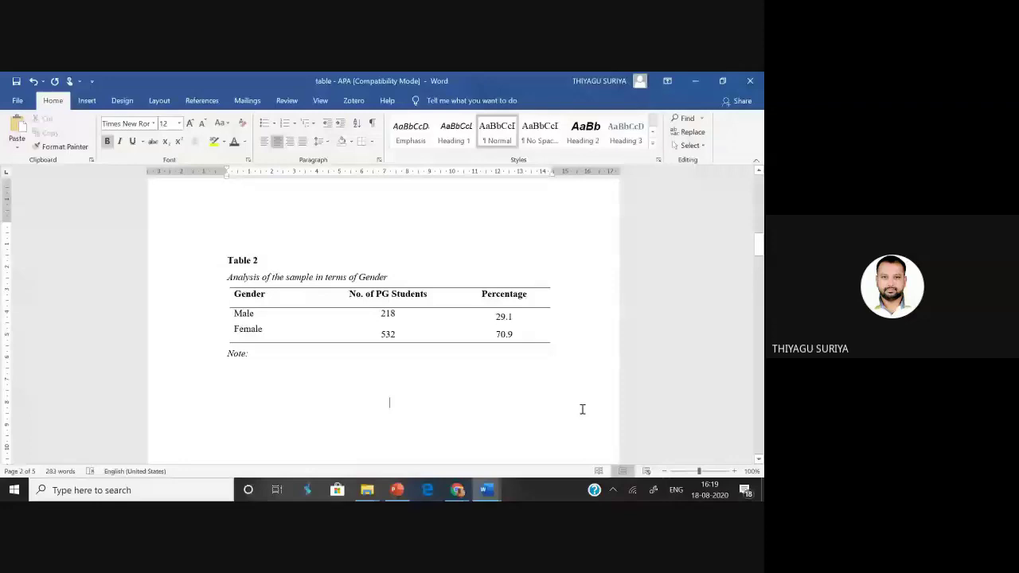
- Apply uniform thin borders to the entire table of mean score differences by gender on page 3
{"action": "left_click_drag", "start_coordinate": [755, 245], "coordinate": [759, 300]}
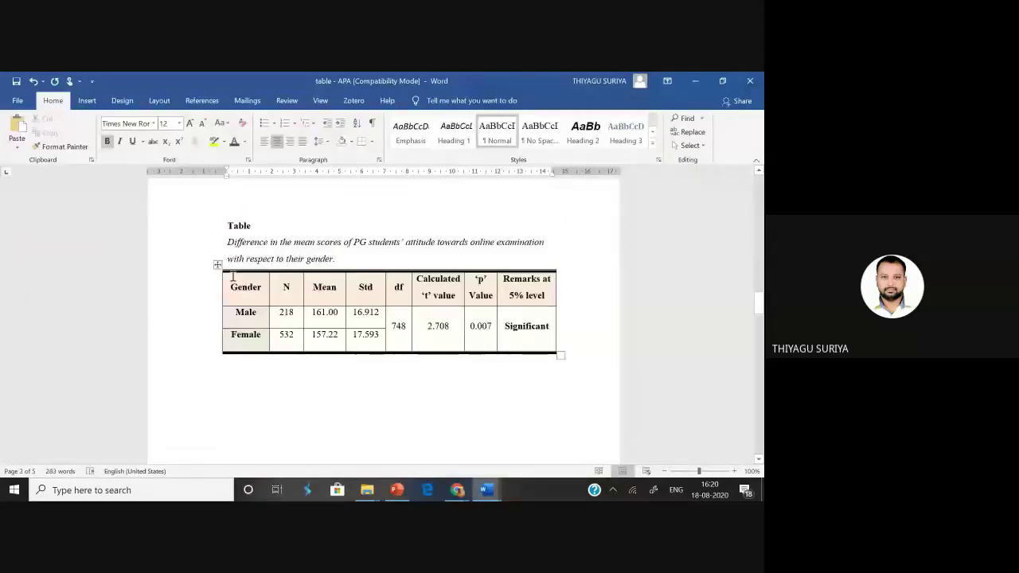
{"action": "left_click_drag", "start_coordinate": [232, 276], "coordinate": [514, 356]}
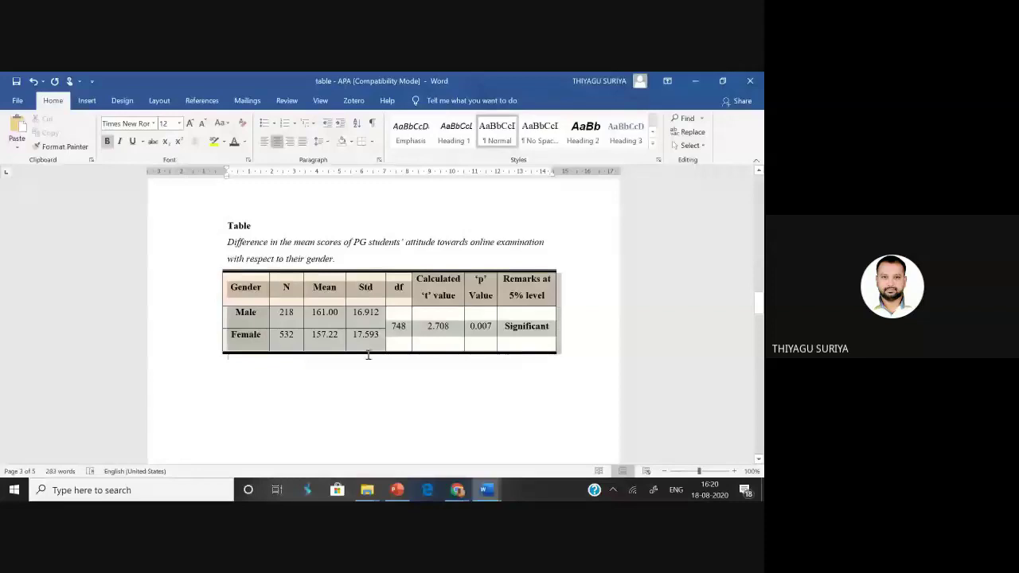
{"action": "left_click", "coordinate": [371, 141]}
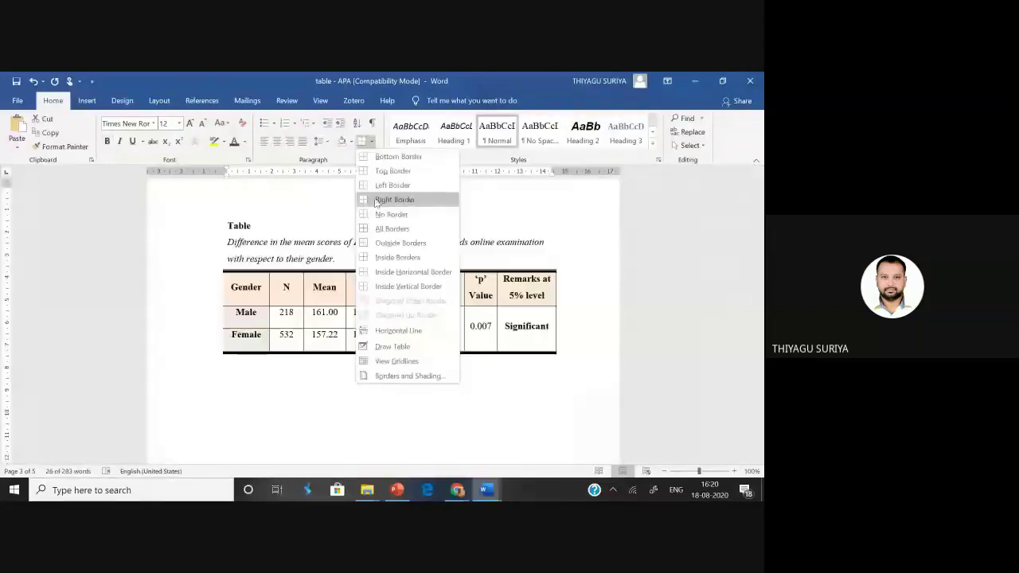
{"action": "left_click", "coordinate": [371, 203]}
{"action": "left_click", "coordinate": [442, 420]}
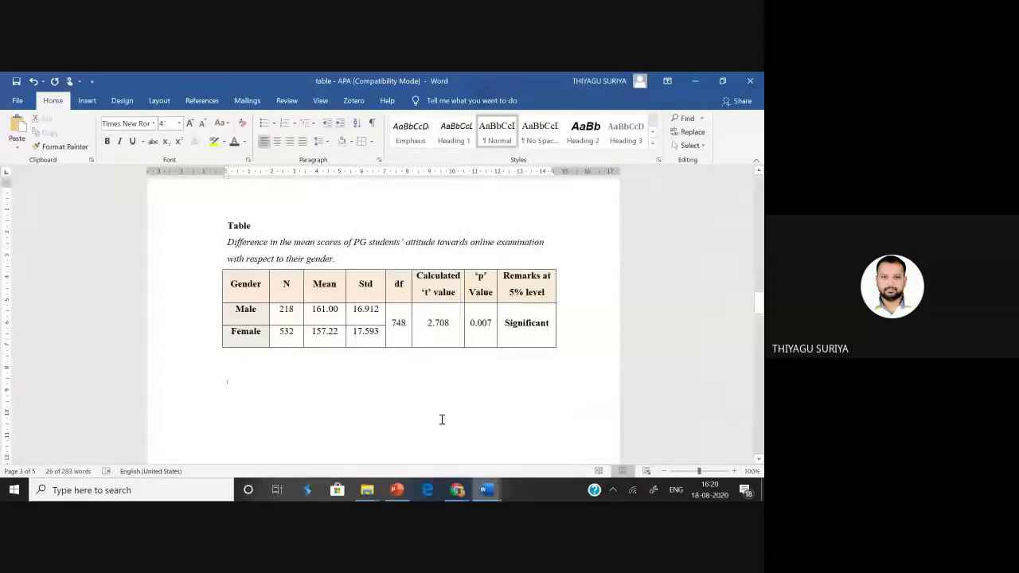
{"action": "left_click_drag", "start_coordinate": [237, 276], "coordinate": [485, 363]}
{"action": "right_click", "coordinate": [312, 292]}
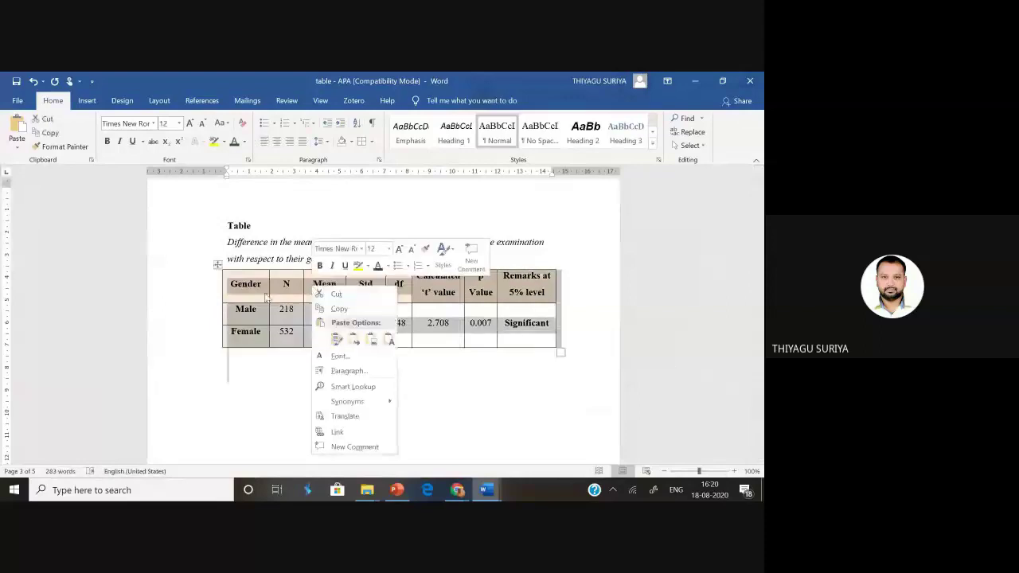
{"action": "key", "text": "Escape"}
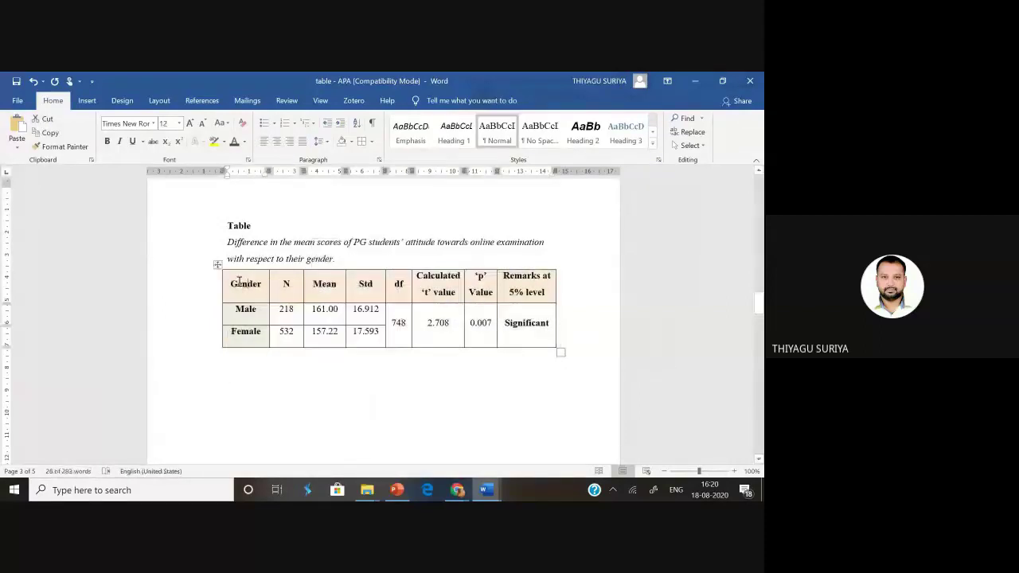
- Remove the shading fill from the header row of the mean score difference table
{"action": "left_click", "coordinate": [548, 313]}
{"action": "right_click", "coordinate": [514, 285]}
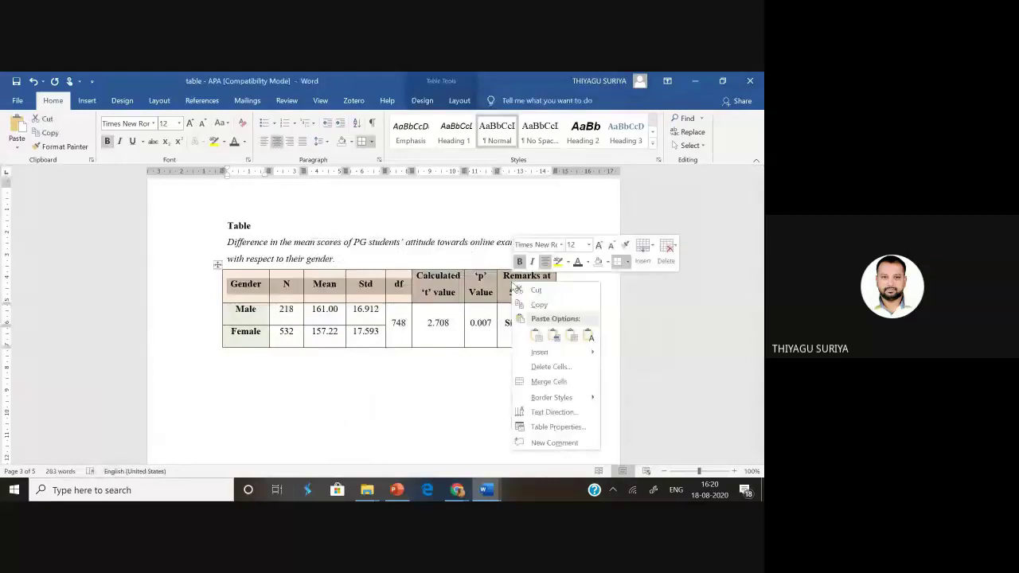
{"action": "left_click", "coordinate": [558, 427]}
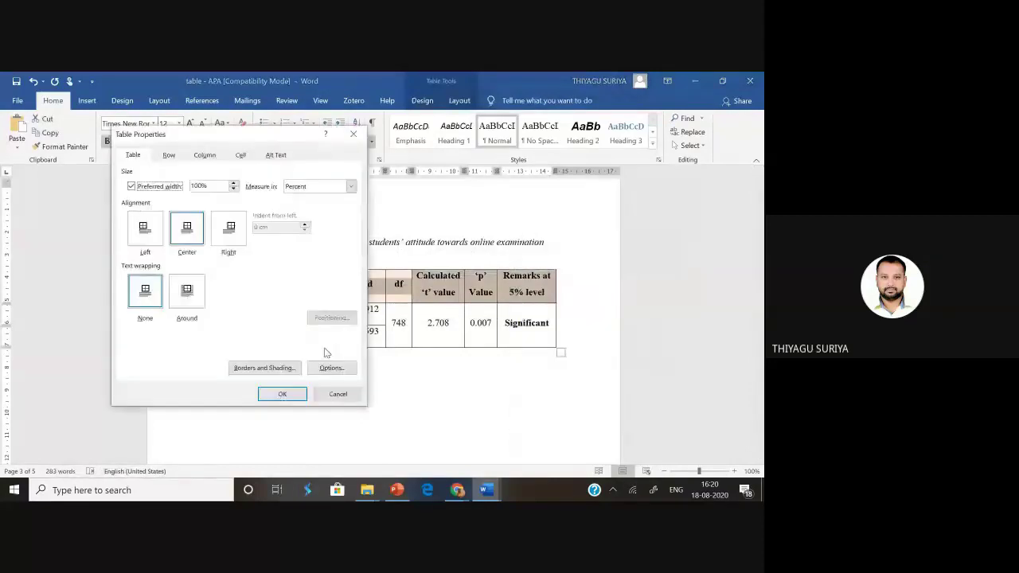
{"action": "left_click", "coordinate": [263, 368]}
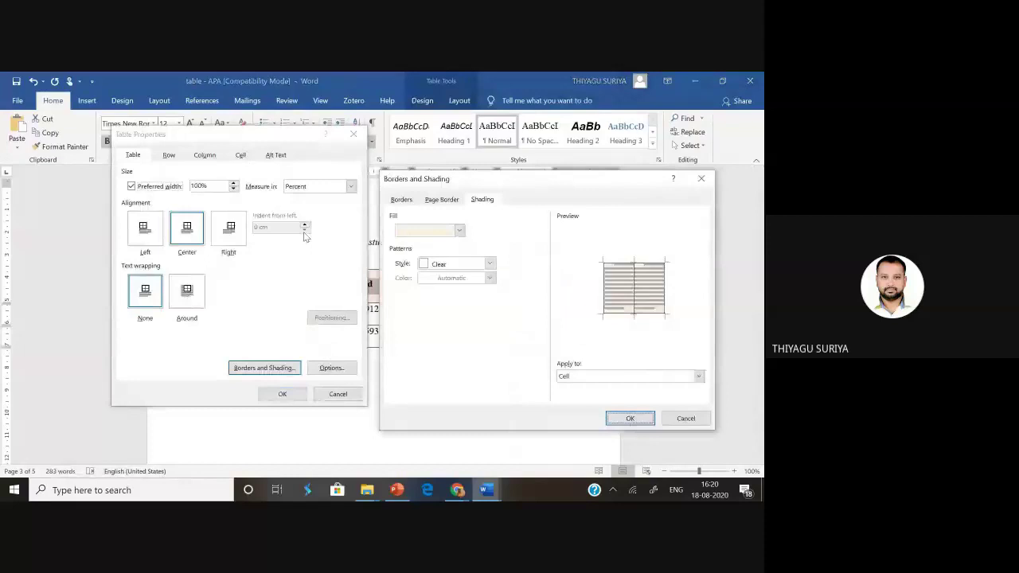
{"action": "left_click", "coordinate": [683, 418]}
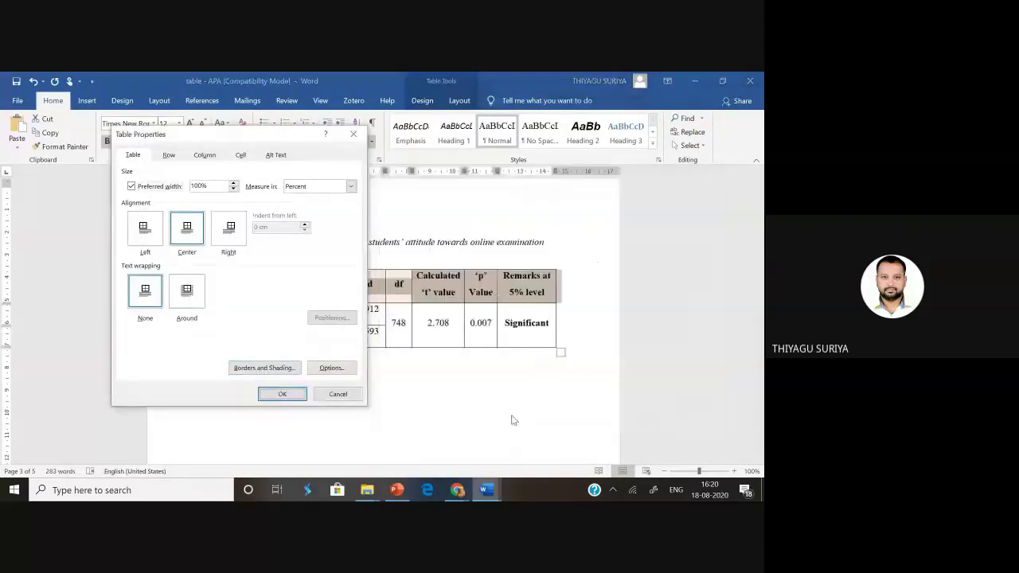
{"action": "key", "text": "Return"}
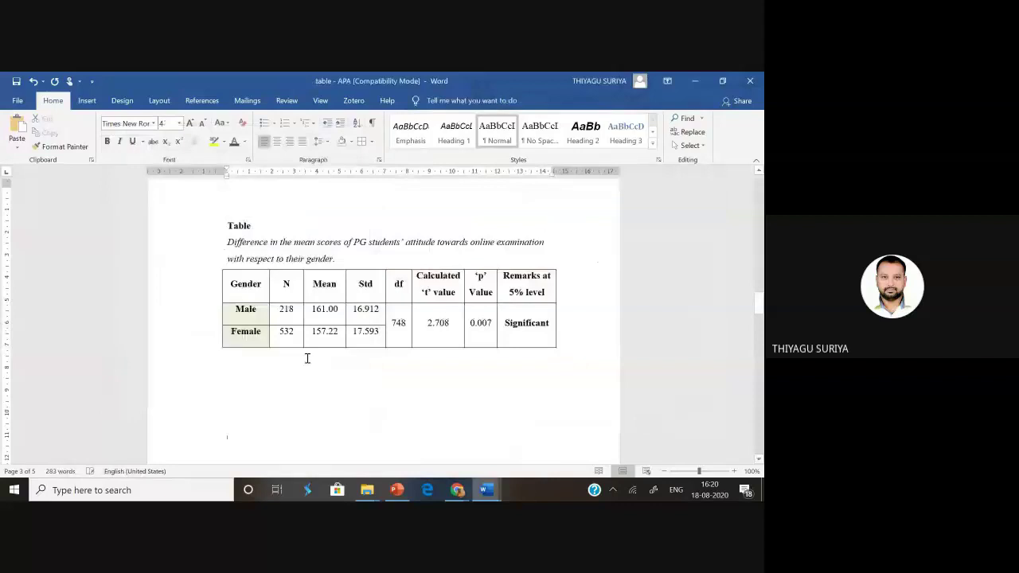
- Remove the shading fill from the Male and Female cells in the Gender column
{"action": "right_click", "coordinate": [244, 341]}
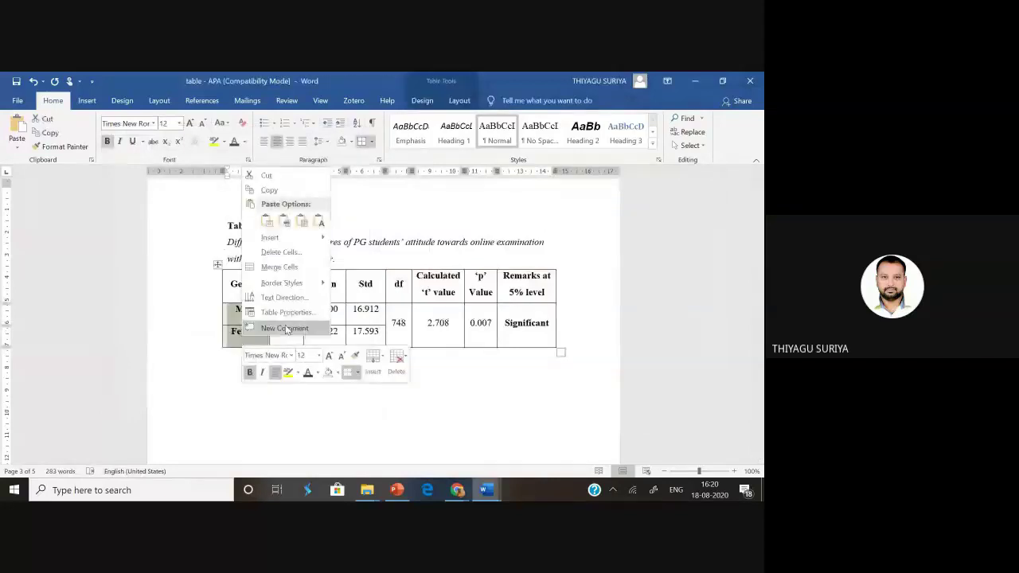
{"action": "key", "text": "Escape"}
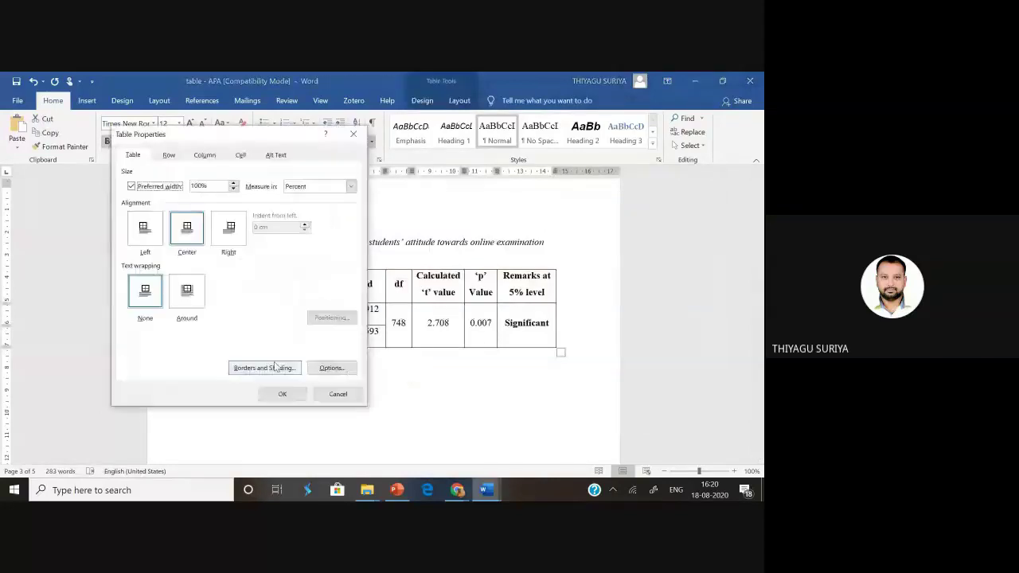
{"action": "left_click", "coordinate": [275, 367]}
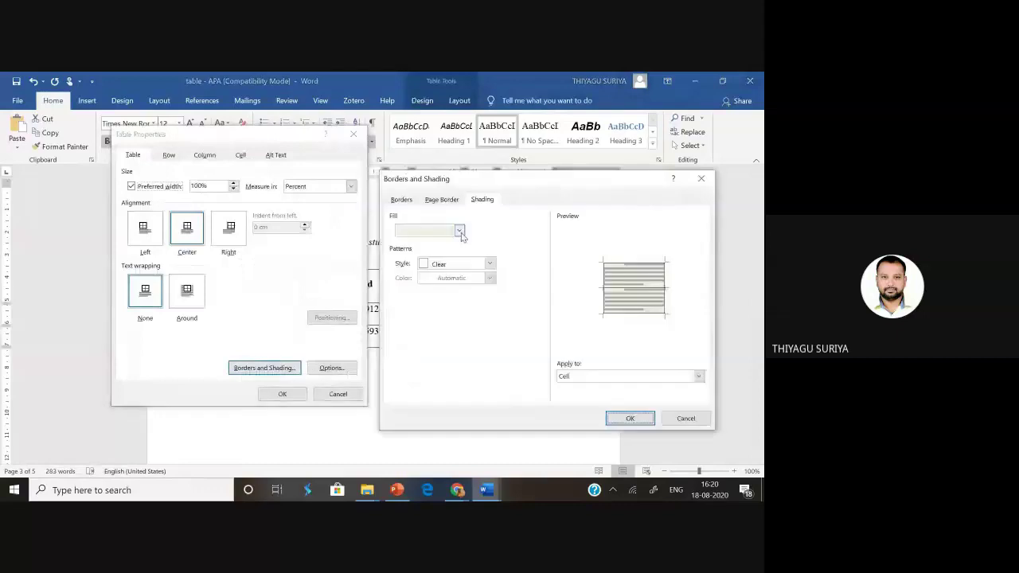
{"action": "left_click", "coordinate": [681, 416]}
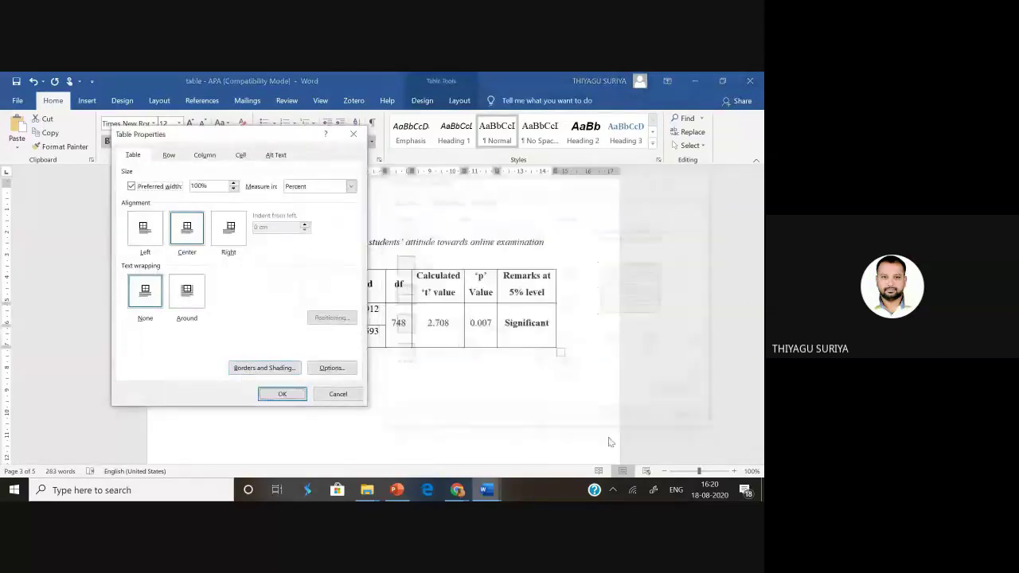
{"action": "left_click", "coordinate": [337, 394]}
- Complete the "Table" label above the mean score difference caption with the number 3
{"action": "left_click", "coordinate": [228, 226]}
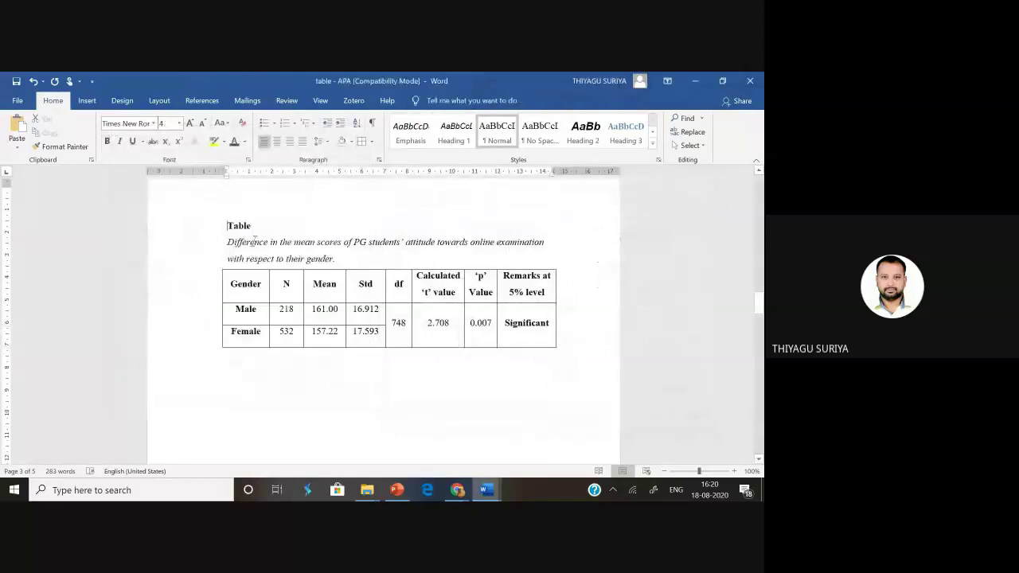
{"action": "left_click", "coordinate": [369, 266], "text": "shift"}
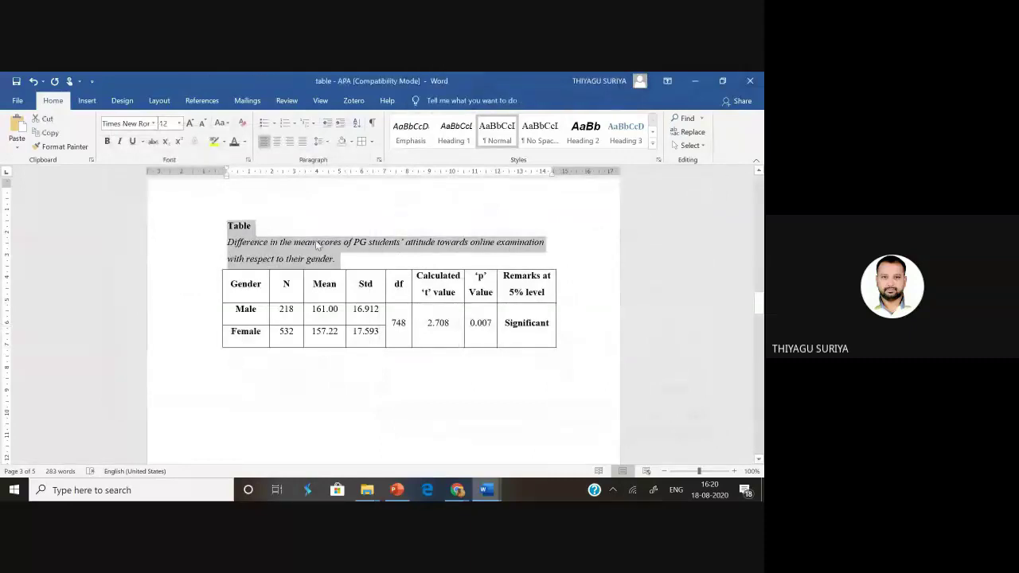
{"action": "left_click", "coordinate": [271, 228]}
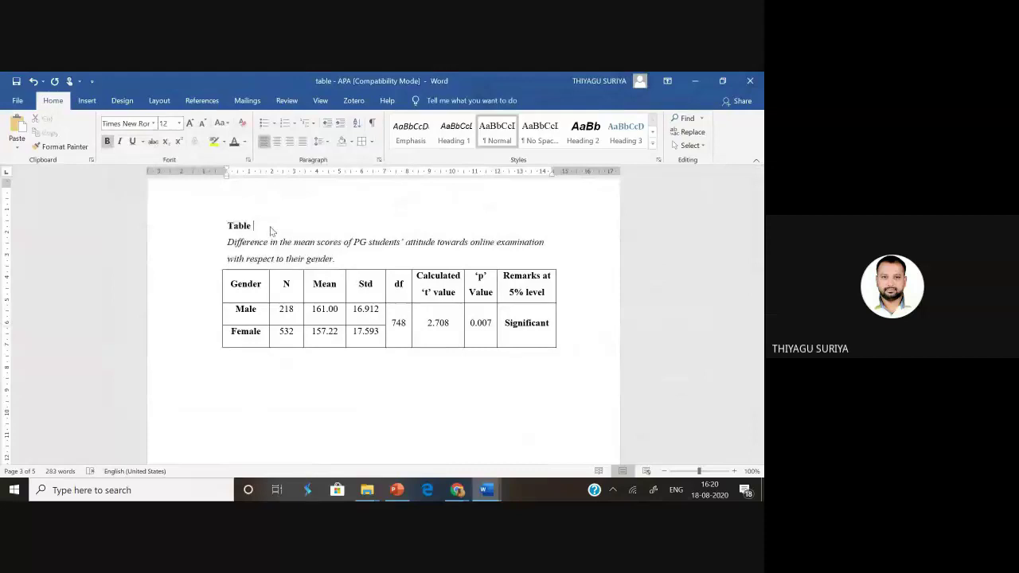
{"action": "type", "text": "3"}
{"action": "left_click", "coordinate": [267, 370]}
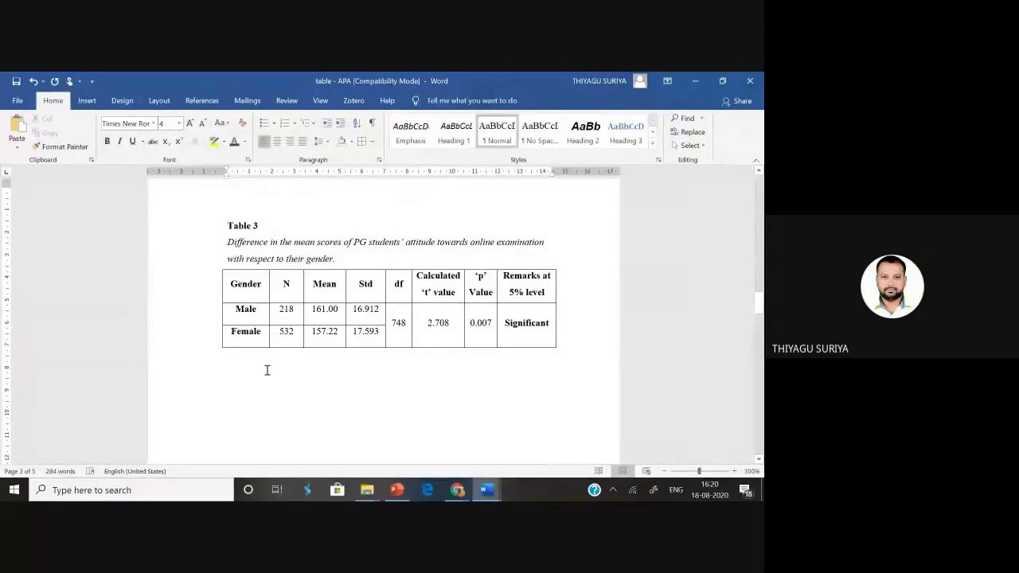
- Remove all borders from the entire body and header of Table 3
{"action": "left_click_drag", "start_coordinate": [255, 296], "coordinate": [473, 364]}
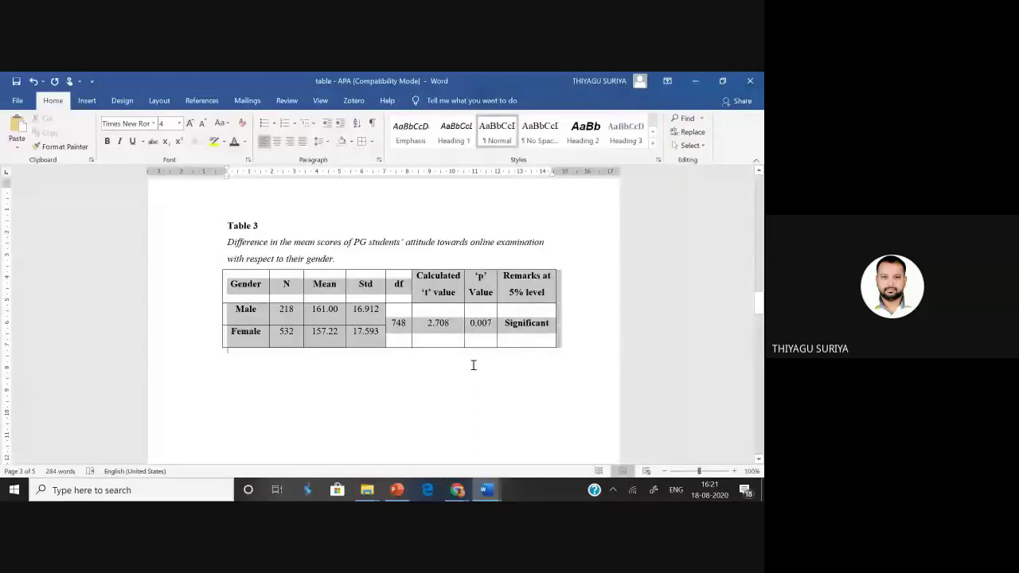
{"action": "left_click", "coordinate": [372, 142]}
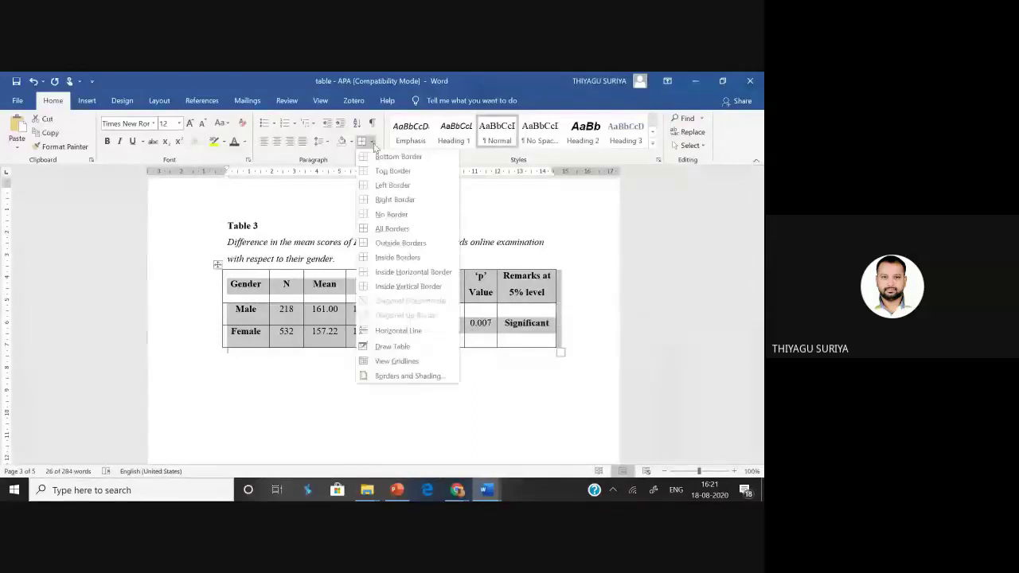
{"action": "left_click", "coordinate": [371, 199]}
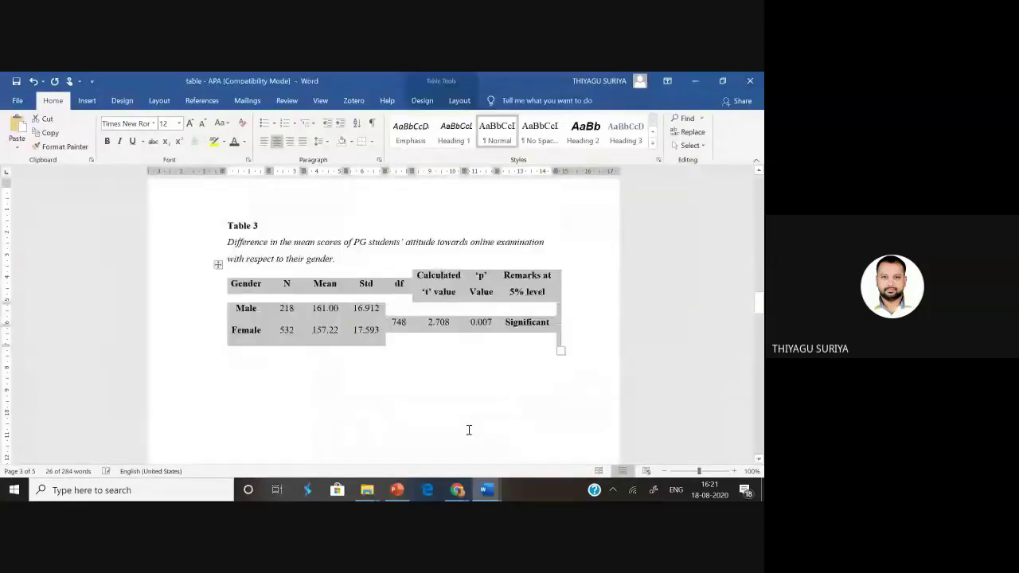
{"action": "left_click", "coordinate": [469, 430]}
- Add a bottom border below the header row of Table 3
{"action": "left_click_drag", "start_coordinate": [245, 289], "coordinate": [524, 296]}
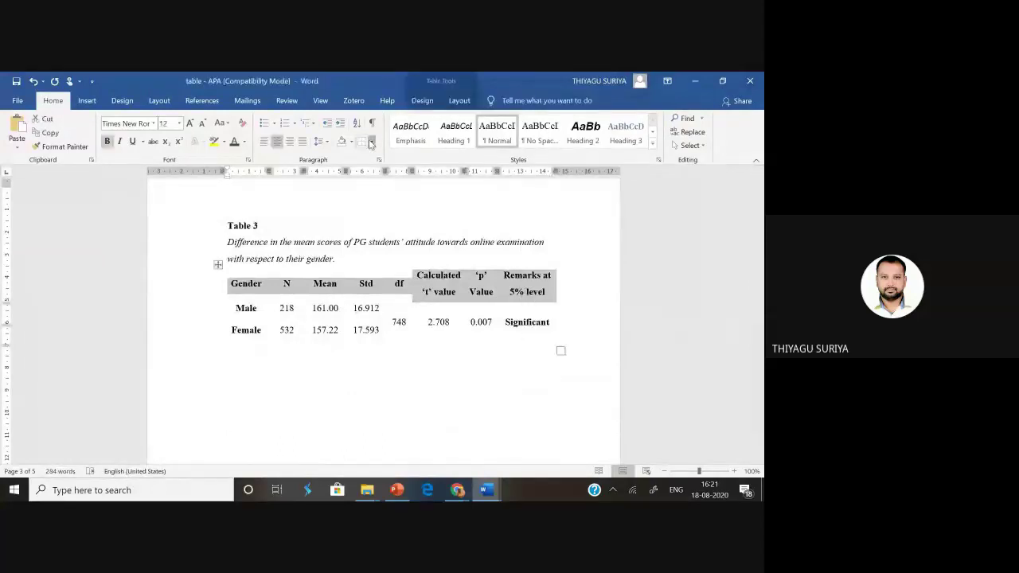
{"action": "left_click", "coordinate": [370, 142]}
{"action": "left_click", "coordinate": [375, 158]}
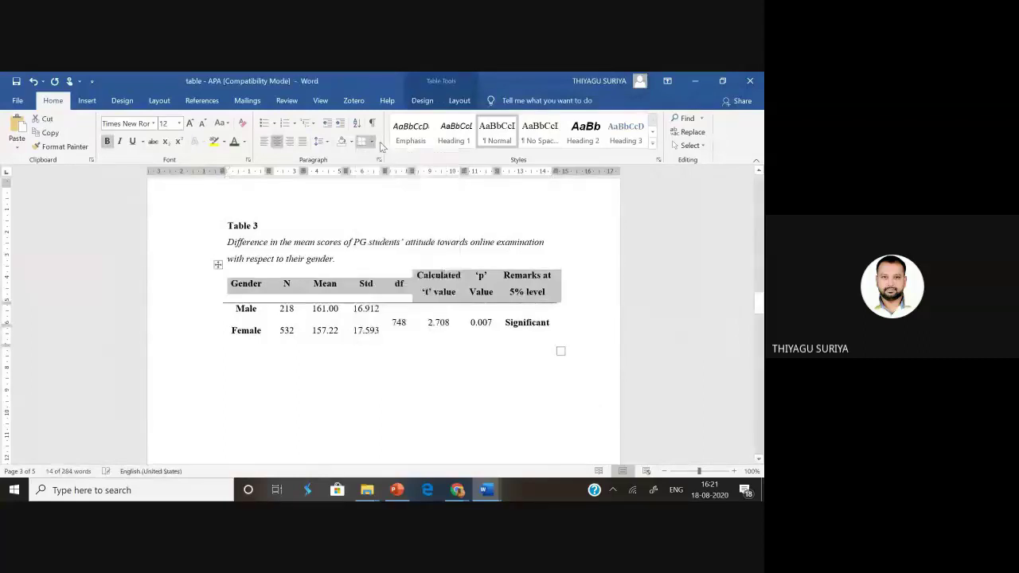
- Add a top border above the header row of Table 3
{"action": "left_click", "coordinate": [374, 143]}
{"action": "left_click", "coordinate": [377, 172]}
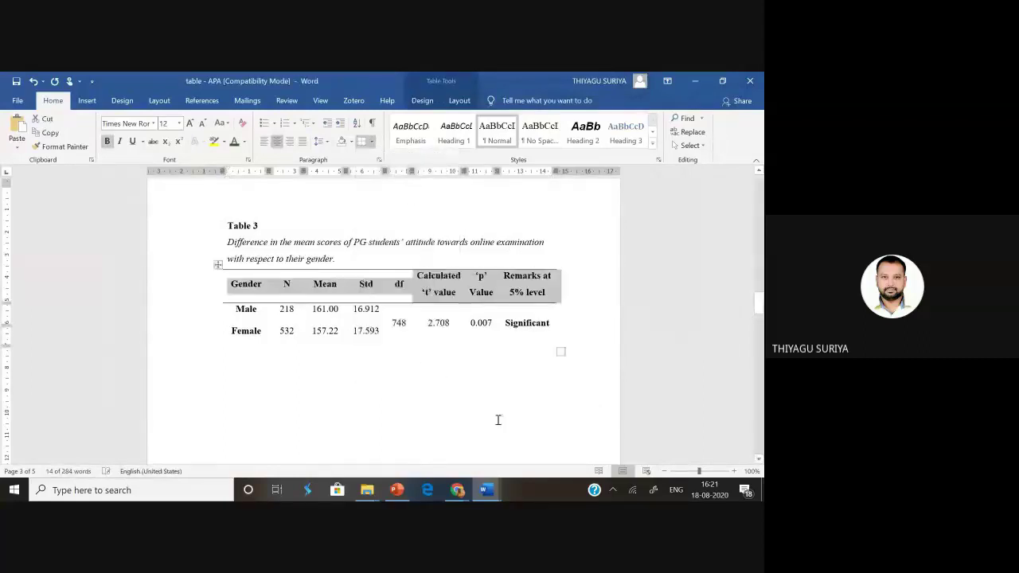
{"action": "left_click", "coordinate": [227, 420]}
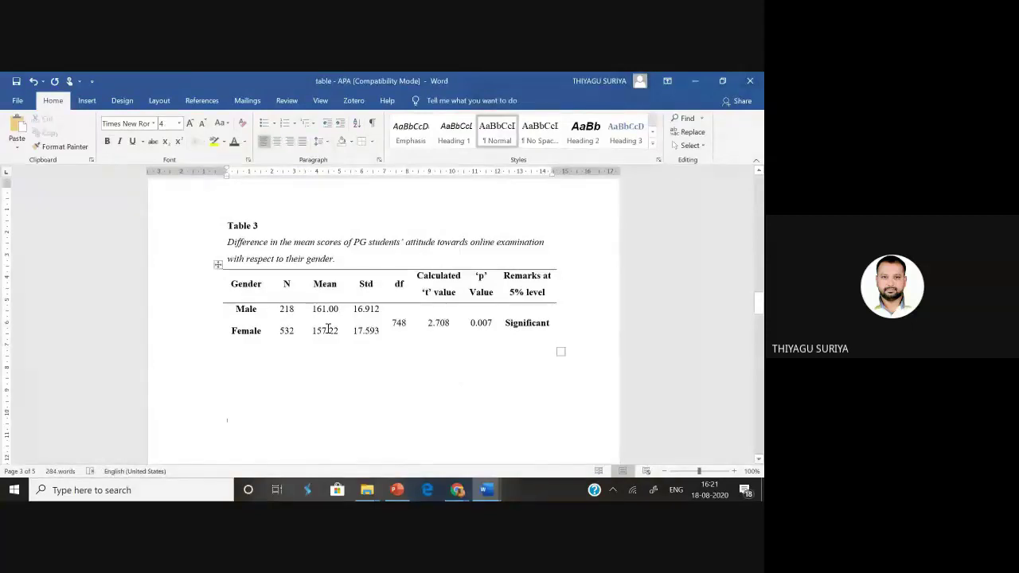
- Add a bottom border below the last row of Table 3, the Female row
{"action": "left_click_drag", "start_coordinate": [327, 329], "coordinate": [560, 348]}
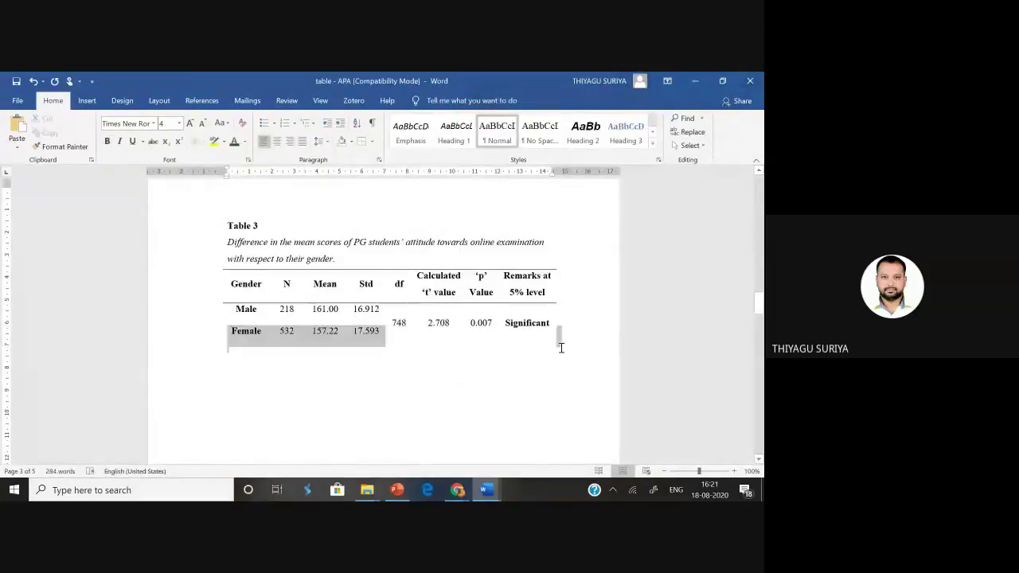
{"action": "left_click", "coordinate": [371, 142]}
{"action": "left_click", "coordinate": [390, 156]}
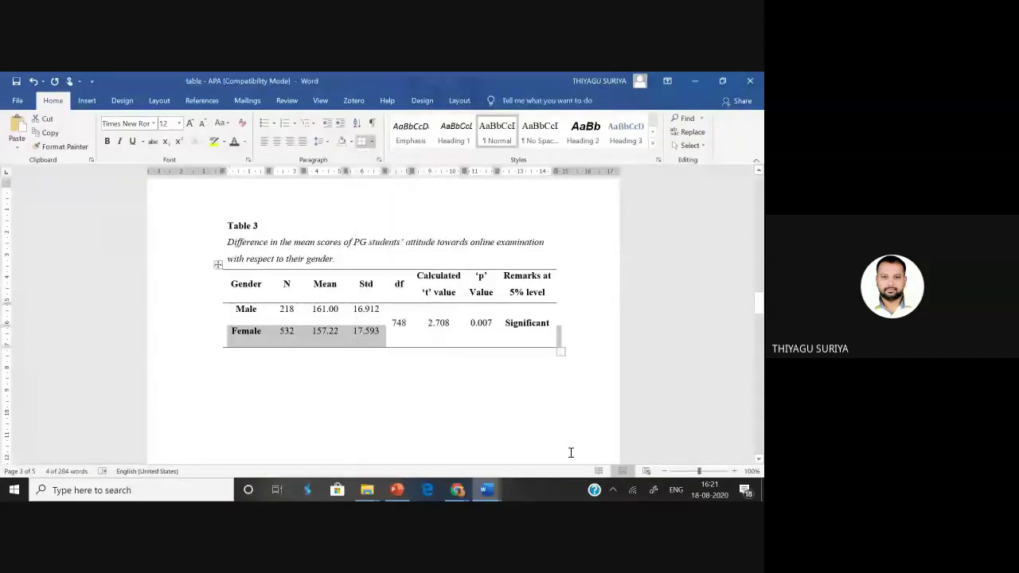
{"action": "left_click", "coordinate": [557, 460]}
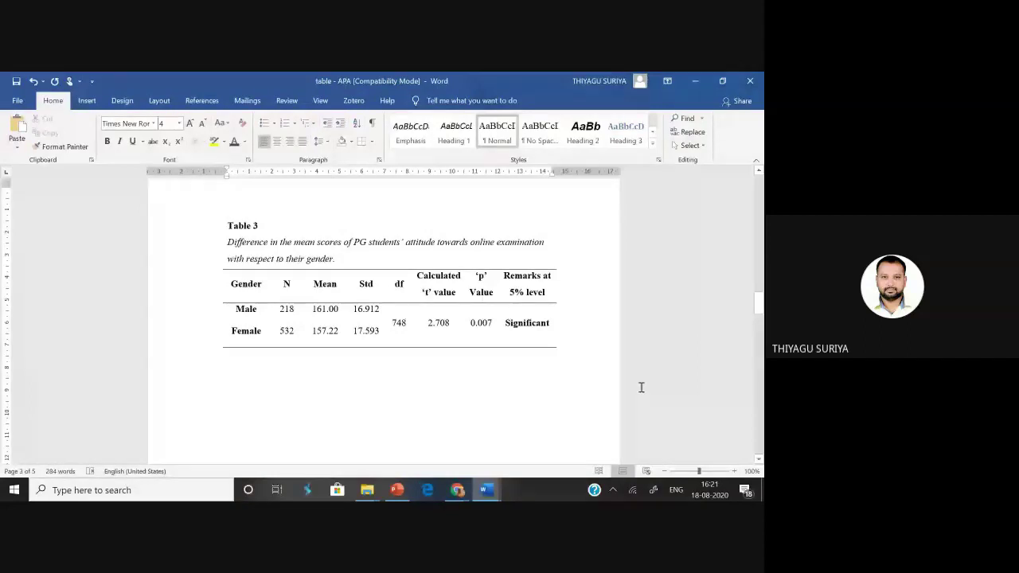
- Switch to the PowerPoint presentation on APA tables and figures and start the slide show from the Standard Abbreviations in Tables slide
{"action": "left_click", "coordinate": [482, 492]}
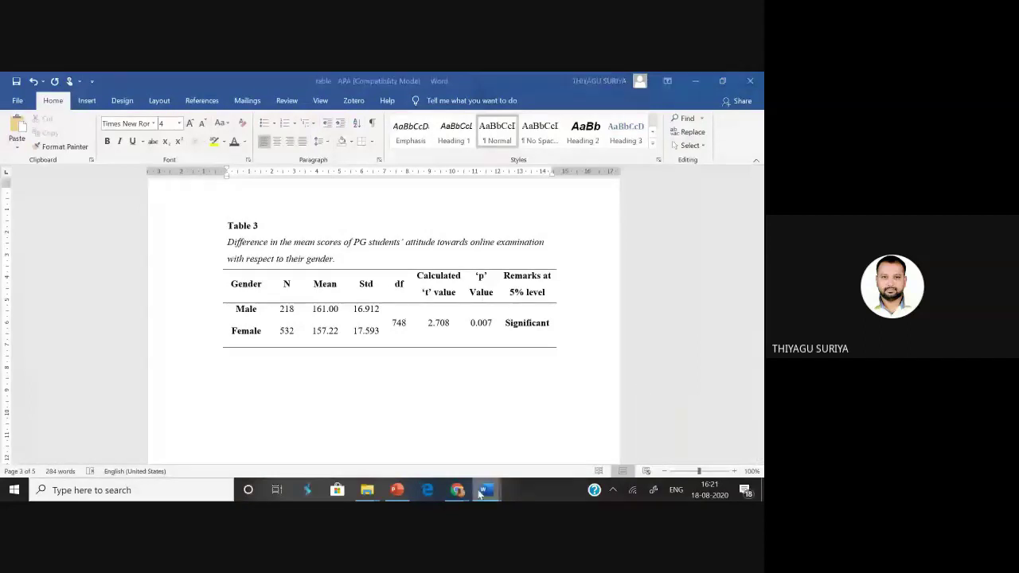
{"action": "left_click", "coordinate": [398, 488]}
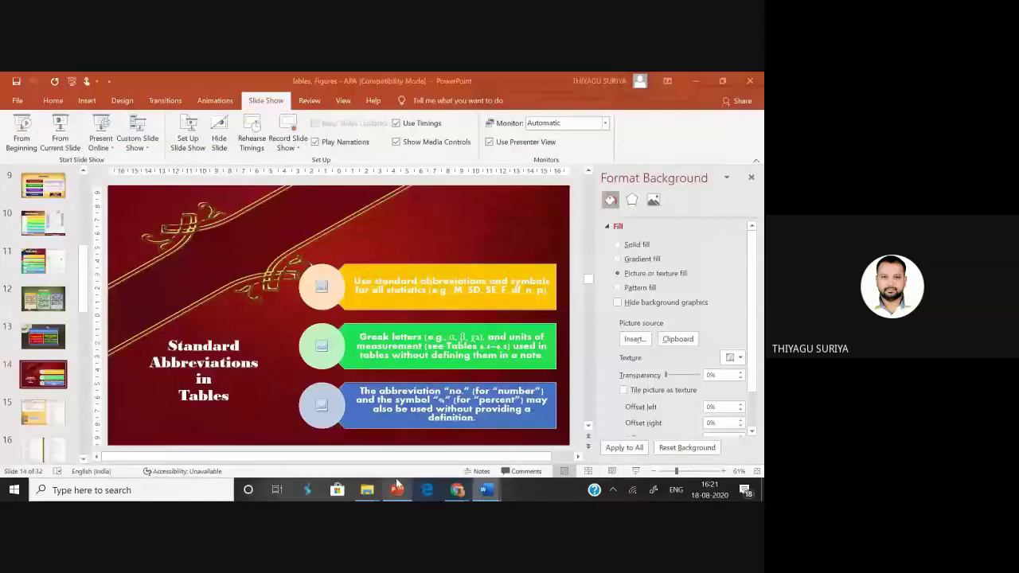
{"action": "left_click", "coordinate": [61, 138]}
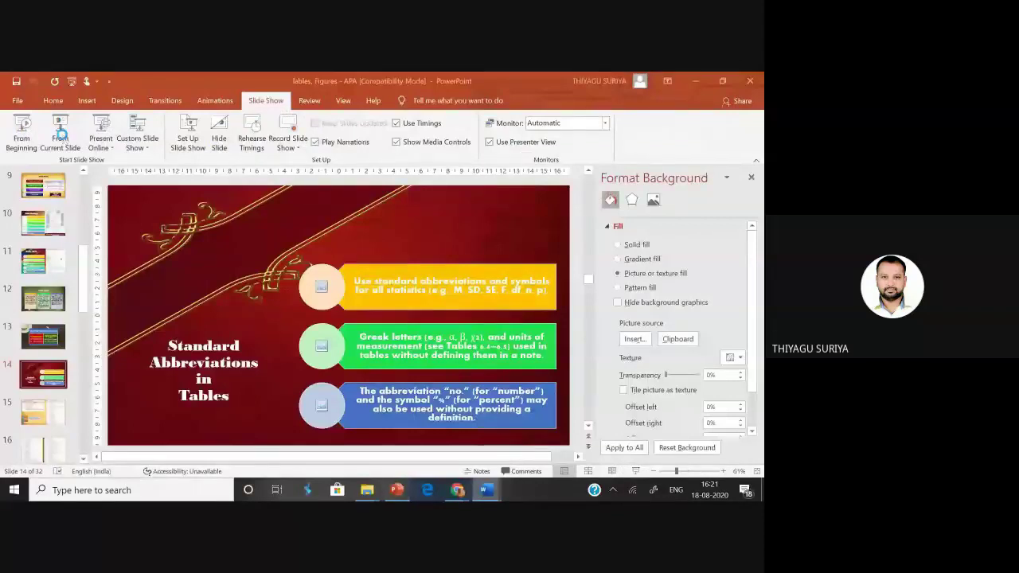